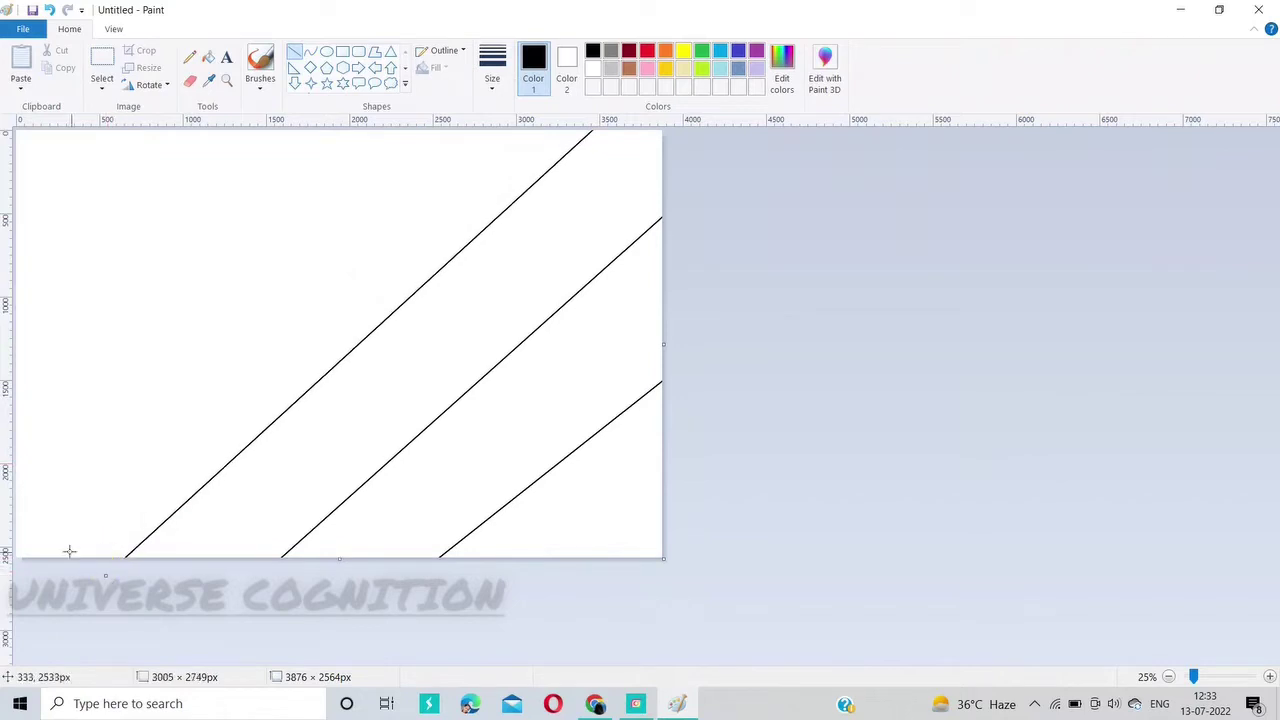
# Step: Draw parallel diagonal lines across the upper-left half of the canvas and trim the canvas to 3784 × 2420 px
pyautogui.moveTo(17, 520); pyautogui.dragTo(503, 68)
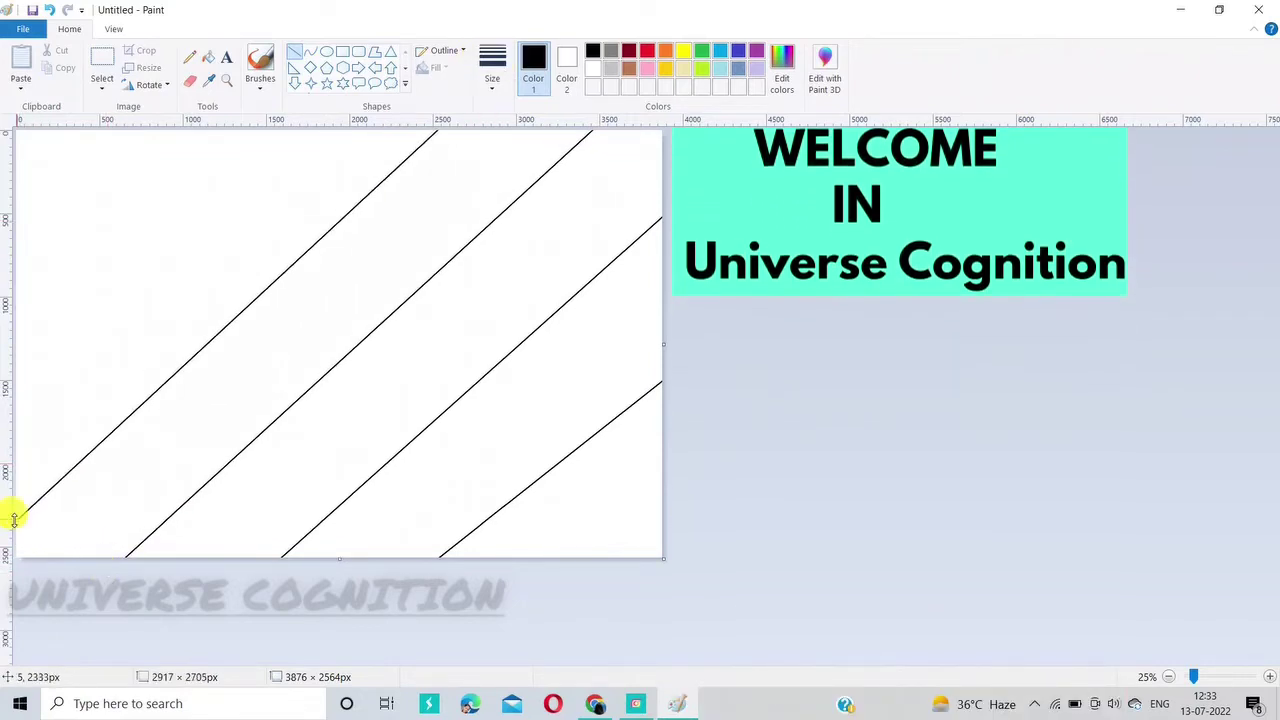
pyautogui.moveTo(16, 405); pyautogui.dragTo(309, 120)
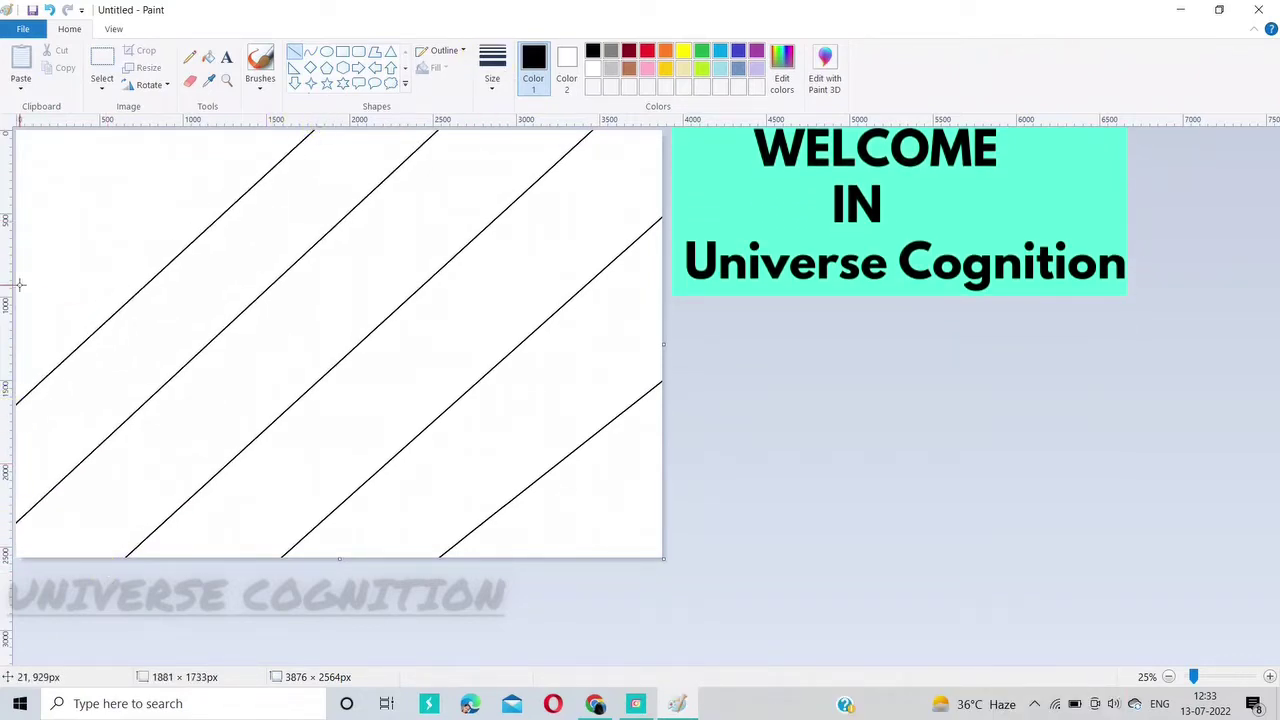
pyautogui.moveTo(20, 285); pyautogui.dragTo(217, 121)
pyautogui.moveTo(19, 284); pyautogui.dragTo(9, 286)
pyautogui.moveTo(16, 205); pyautogui.dragTo(125, 113)
pyautogui.moveTo(662, 558); pyautogui.dragTo(645, 533)
# Step: Fill the triangle in the canvas's lower-right corner with the light pink palette color
pyautogui.click(647, 67)
pyautogui.click(208, 57)
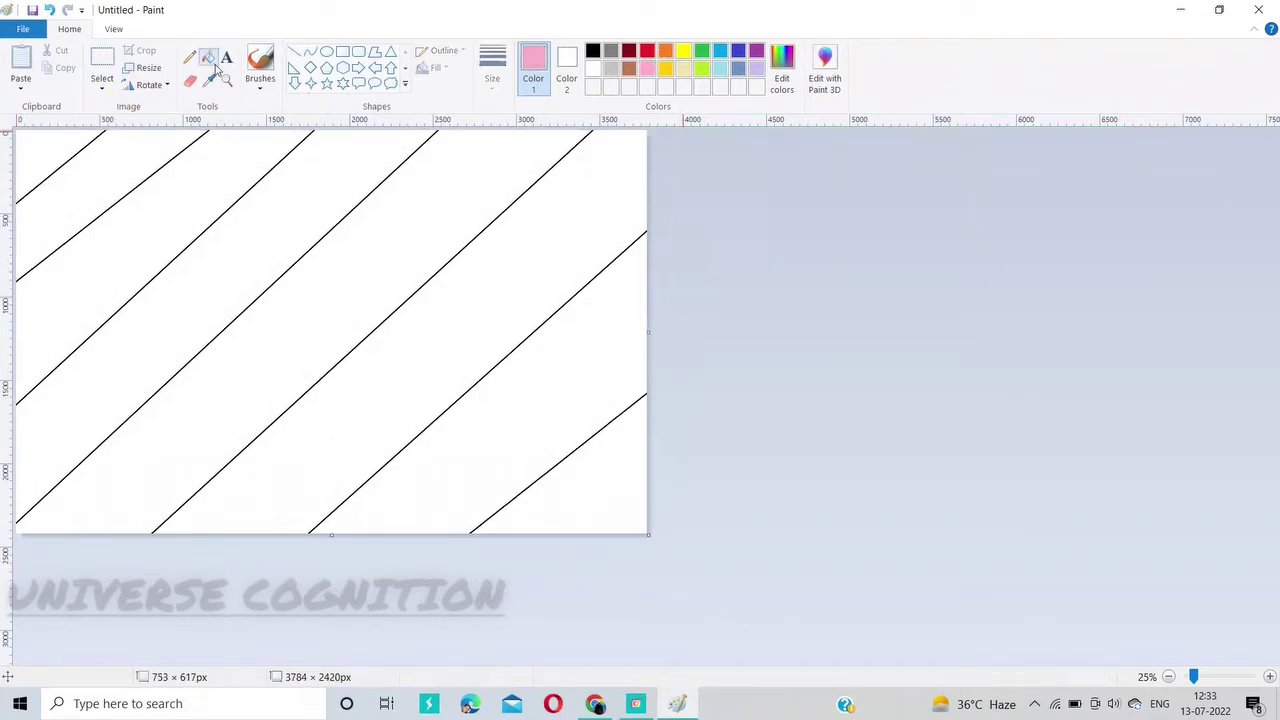
pyautogui.click(603, 486)
pyautogui.click(831, 83)
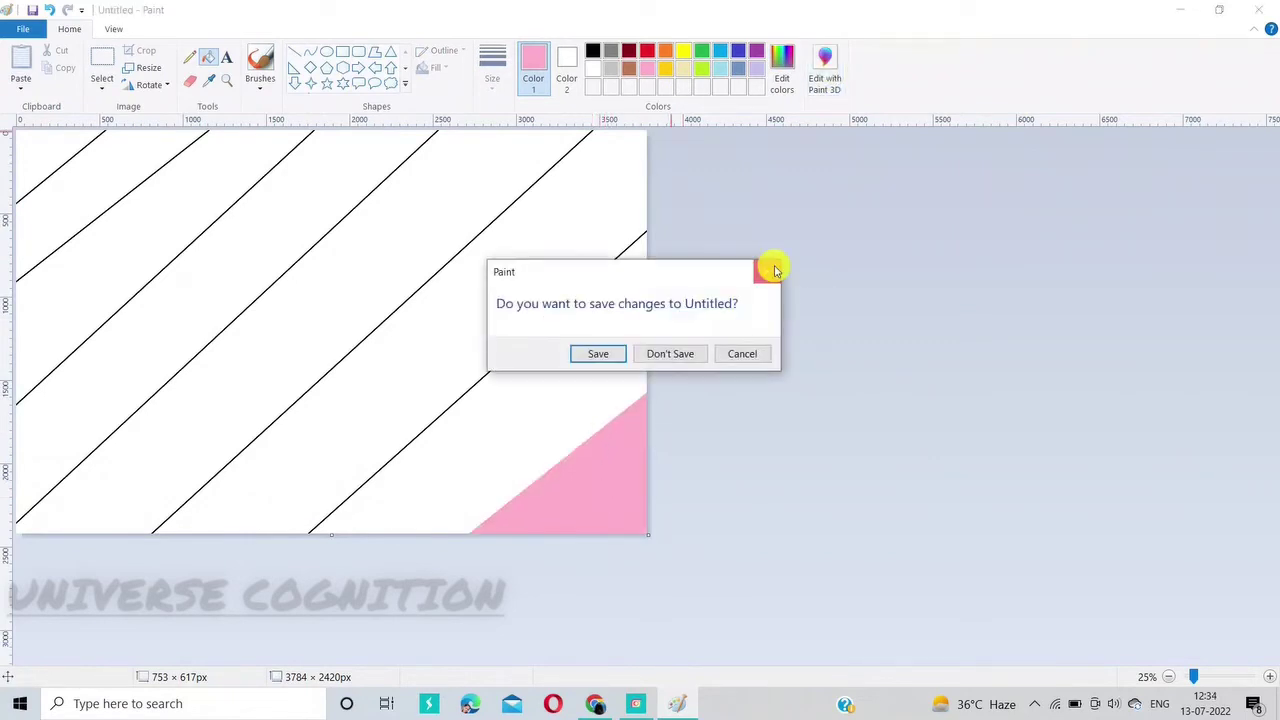
pyautogui.click(773, 270)
# Step: Define a darker custom pink and fill the diagonal stripe adjoining the light pink corner with it
pyautogui.click(782, 70)
pyautogui.moveTo(830, 262); pyautogui.dragTo(831, 283)
pyautogui.click(476, 461)
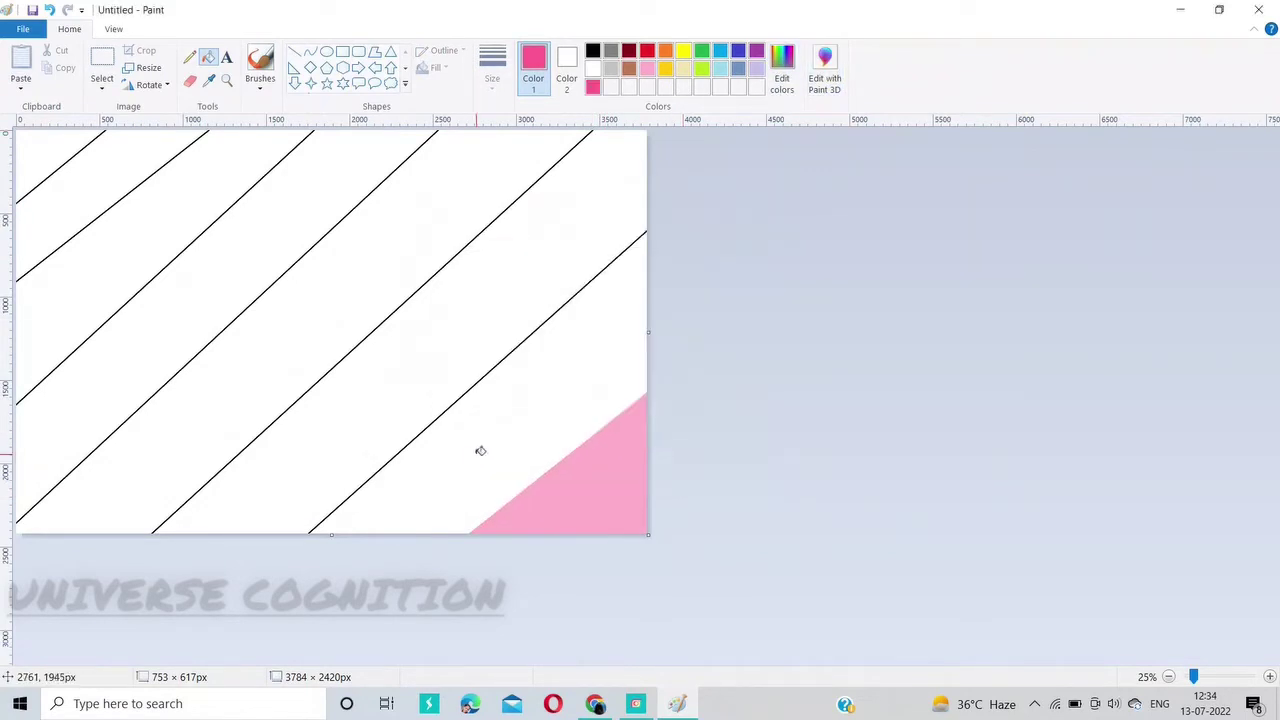
pyautogui.click(457, 397)
# Step: Darken the custom pink another shade and fill the third diagonal stripe from the lower-right corner
pyautogui.click(782, 75)
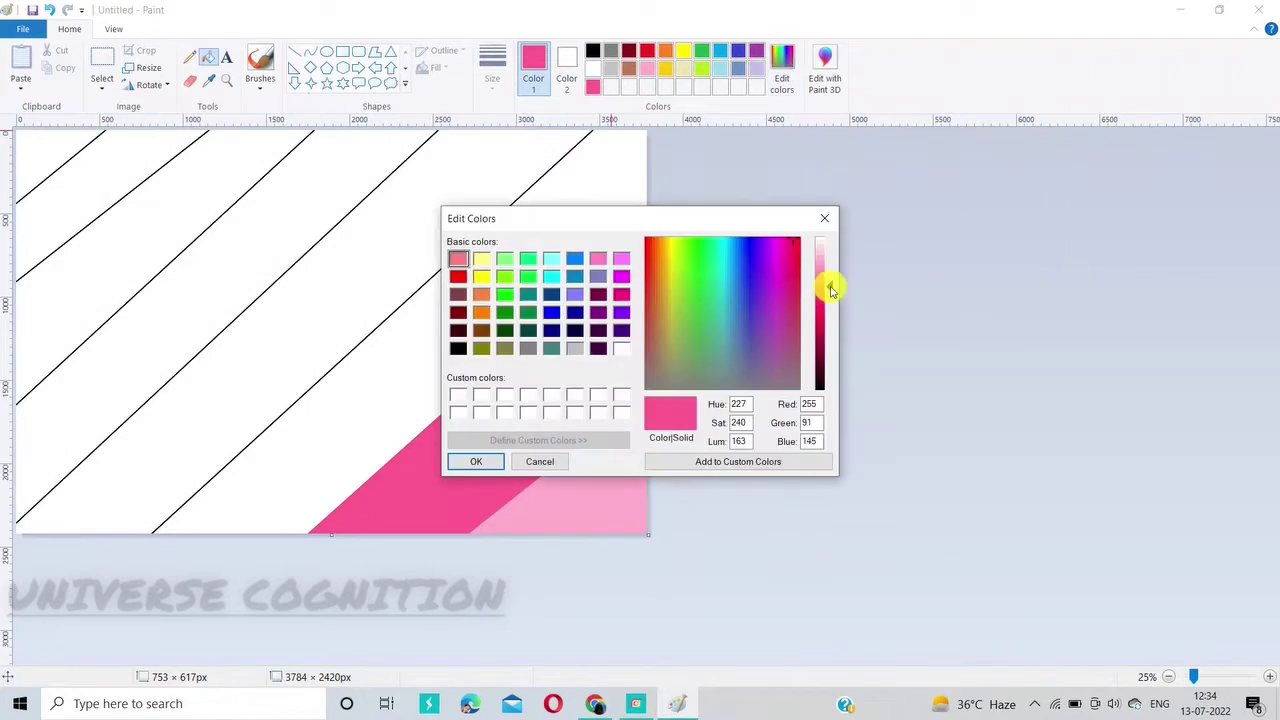
pyautogui.moveTo(831, 283); pyautogui.dragTo(831, 300)
pyautogui.click(474, 461)
pyautogui.click(440, 366)
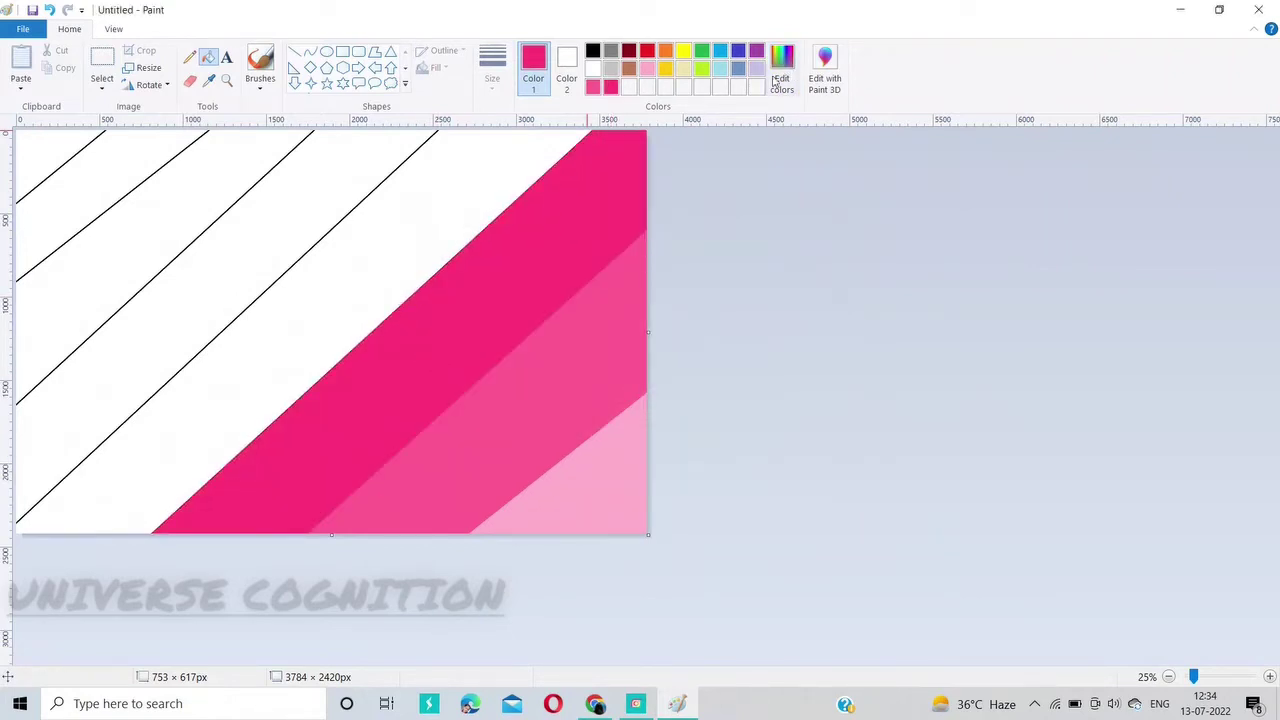
# Step: Fill the fourth diagonal stripe with a deeper pink and blend its upper dividing line into the same color
pyautogui.click(782, 75)
pyautogui.moveTo(829, 304); pyautogui.dragTo(830, 318)
pyautogui.click(478, 461)
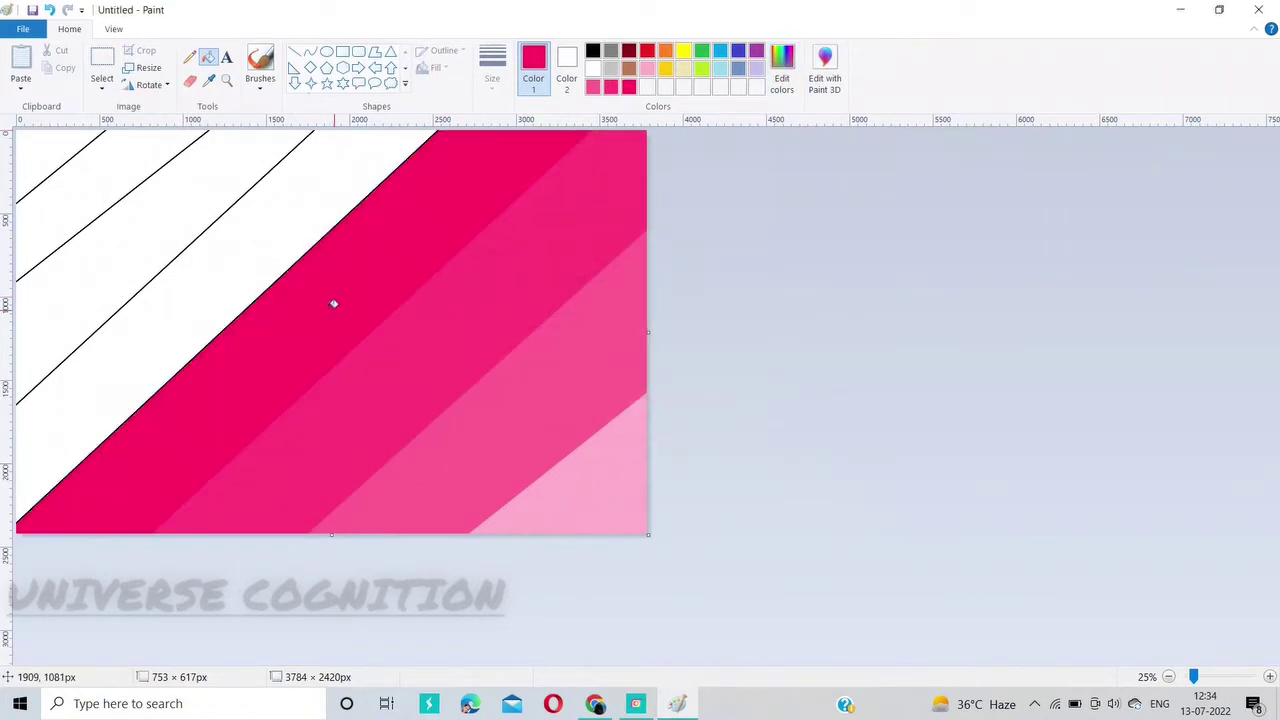
pyautogui.click(334, 303)
pyautogui.click(300, 250)
pyautogui.hotkey('ctrl', 'z')
# Step: Define a crimson slightly darker than the previous shade and fill the fifth diagonal stripe with it
pyautogui.click(782, 75)
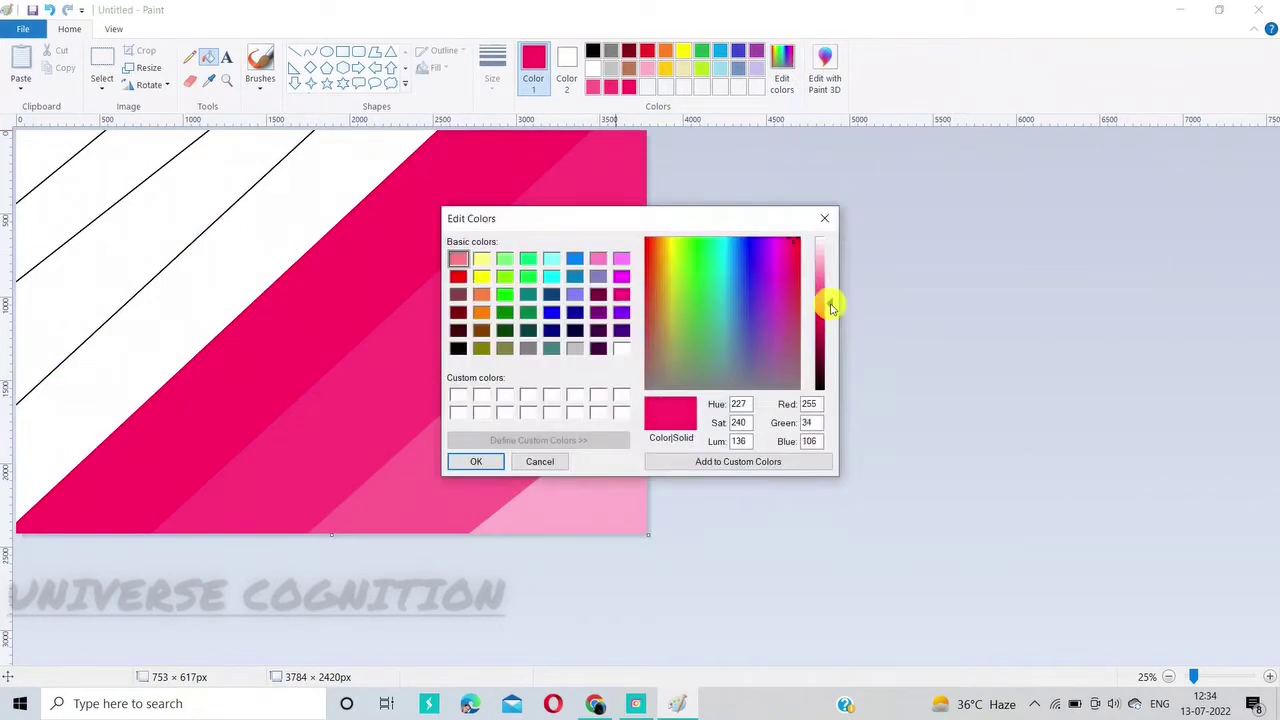
pyautogui.moveTo(829, 304); pyautogui.dragTo(829, 314)
pyautogui.click(476, 461)
pyautogui.click(206, 294)
# Step: Recolor the black dividing line above the fifth stripe in crimson, undoing any fill that spills into the next stripe
pyautogui.click(196, 237)
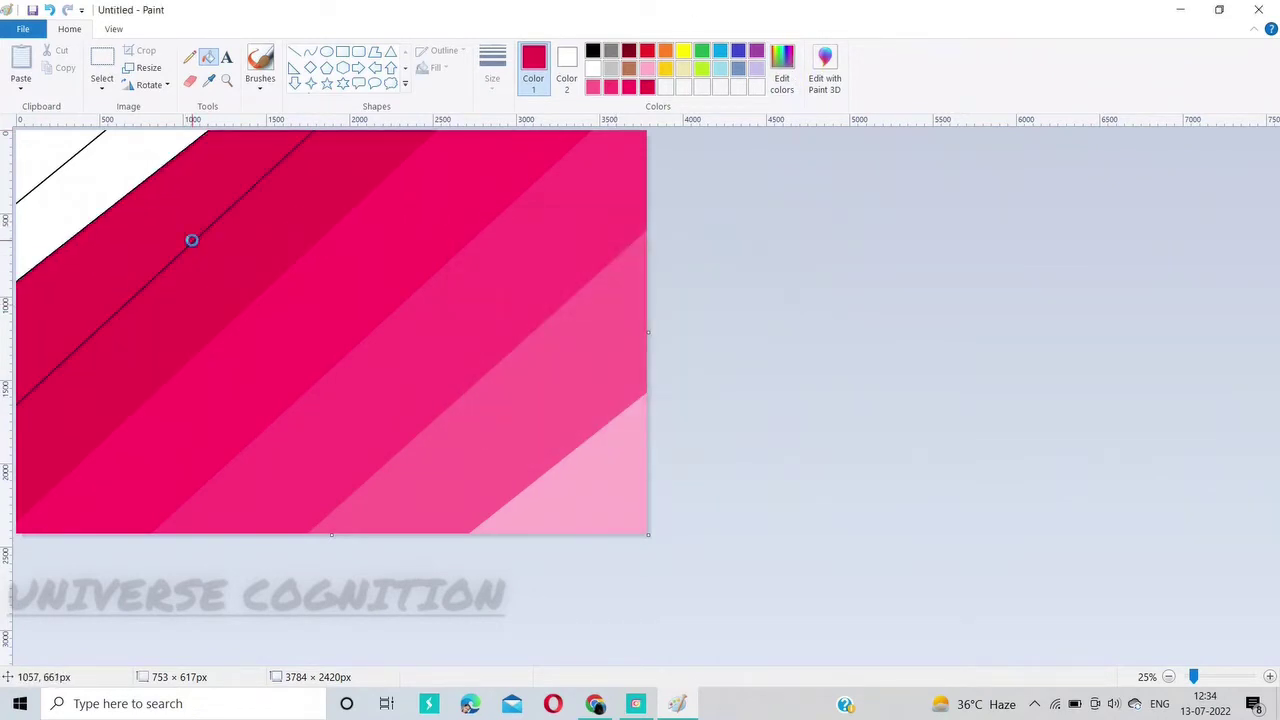
pyautogui.hotkey('ctrl', 'z')
pyautogui.click(192, 240)
pyautogui.hotkey('ctrl', 'z')
pyautogui.click(196, 240)
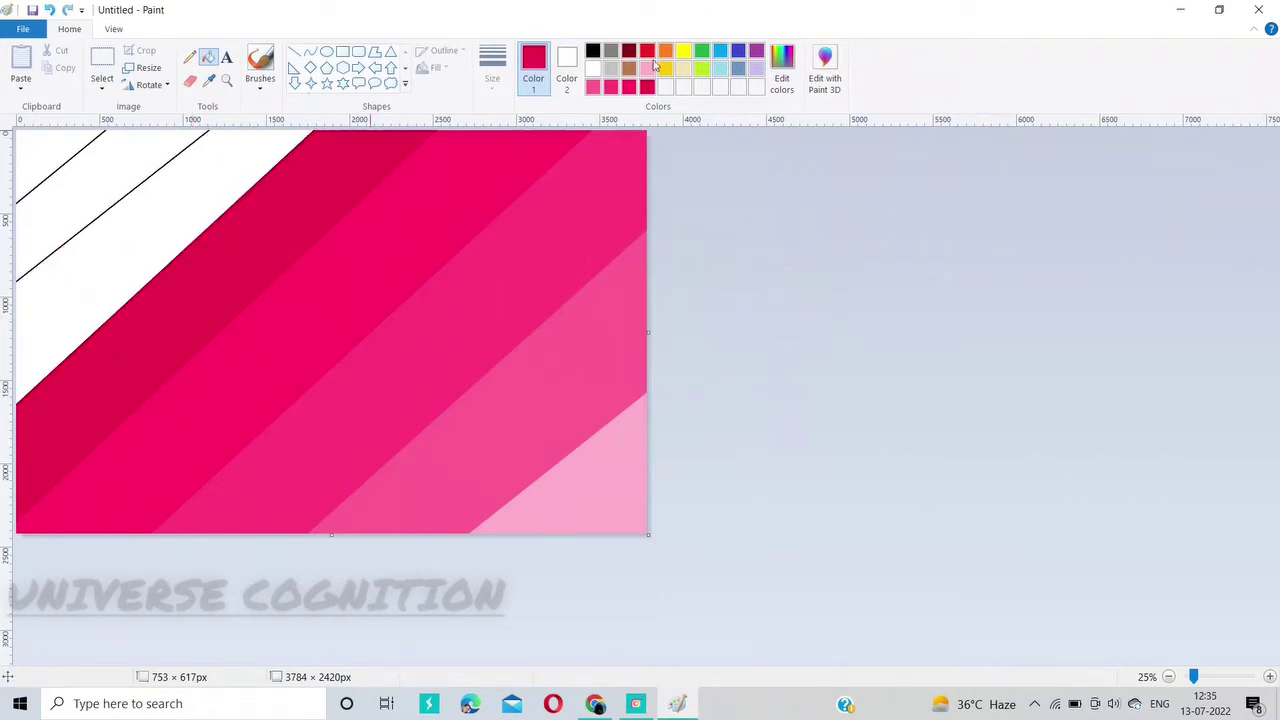
# Step: Define a dark crimson and fill the sixth diagonal stripe with it
pyautogui.click(784, 88)
pyautogui.moveTo(829, 317); pyautogui.dragTo(829, 358)
pyautogui.click(476, 461)
pyautogui.click(122, 200)
# Step: Fill the last diagonal stripe and the upper-left corner triangle with two progressively darker maroons
pyautogui.click(782, 70)
pyautogui.click(478, 461)
pyautogui.click(116, 163)
pyautogui.click(790, 84)
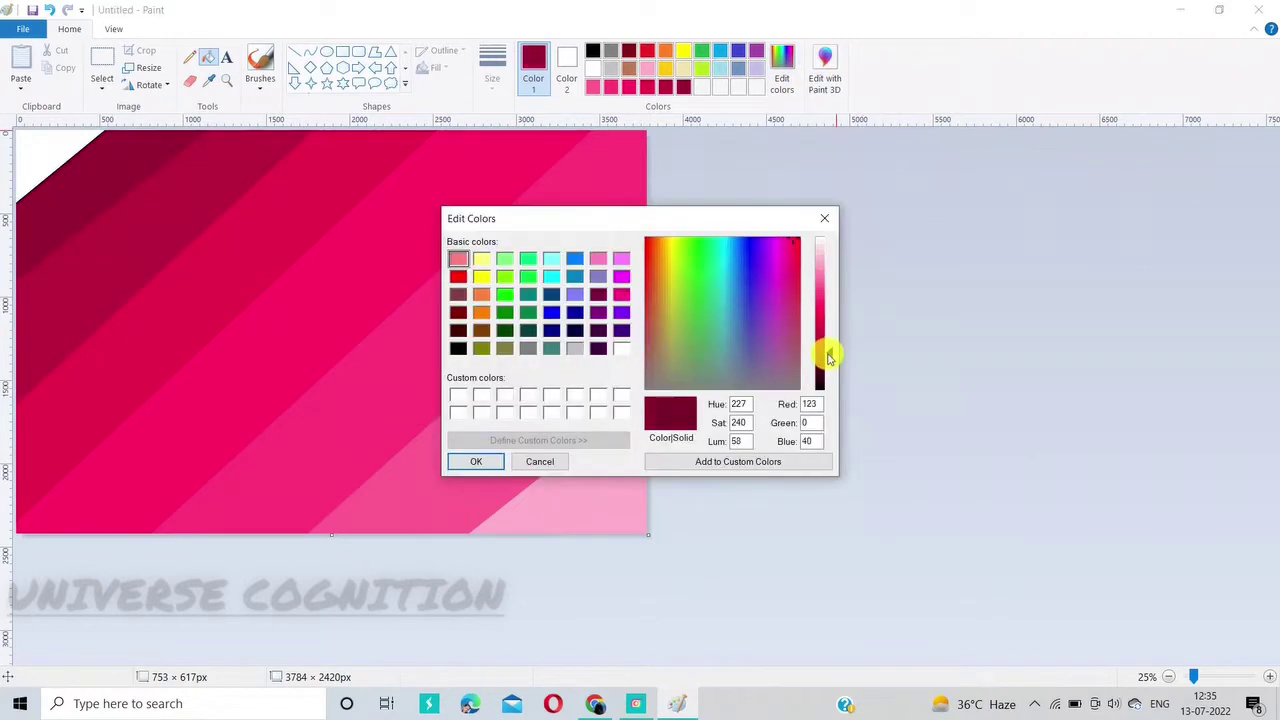
pyautogui.click(490, 463)
pyautogui.click(57, 140)
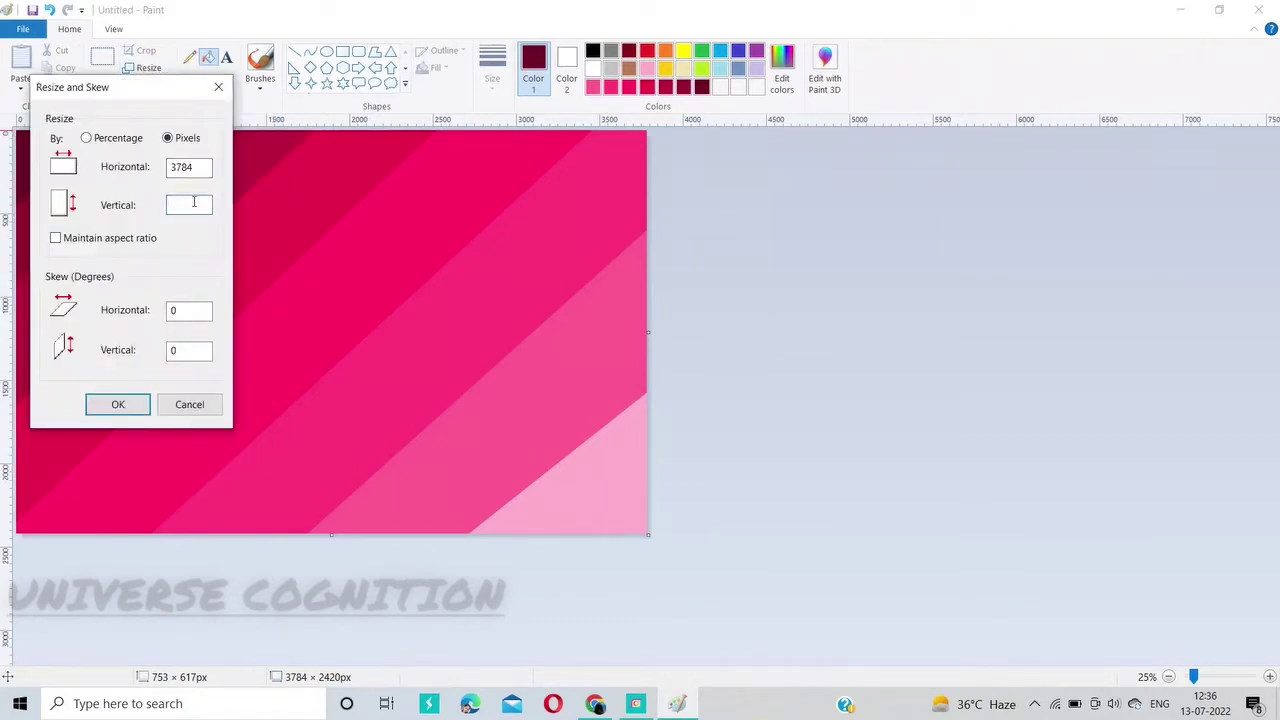
# Step: Squash the image height to 1 pixel and stretch it back to 2284 pixels to turn the stripes into a gradient
pyautogui.write('1')
pyautogui.click(118, 404)
pyautogui.click(141, 67)
pyautogui.click(167, 138)
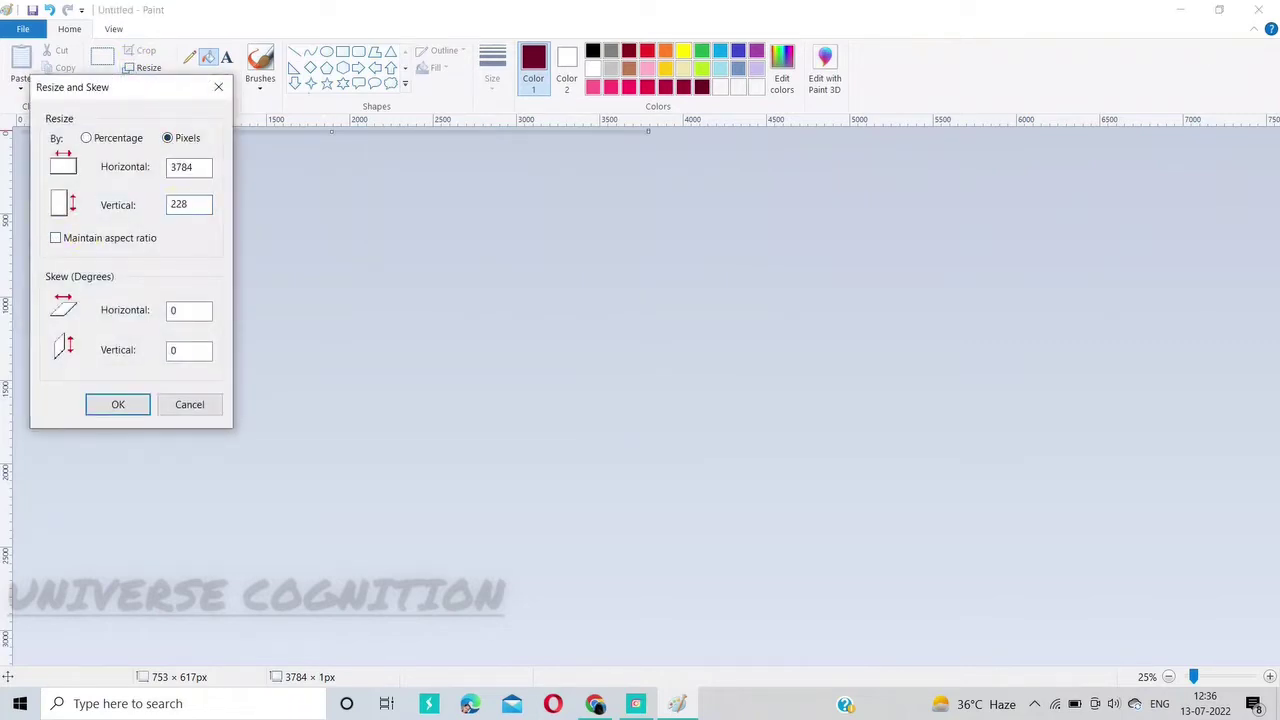
pyautogui.write('2284')
pyautogui.click(118, 404)
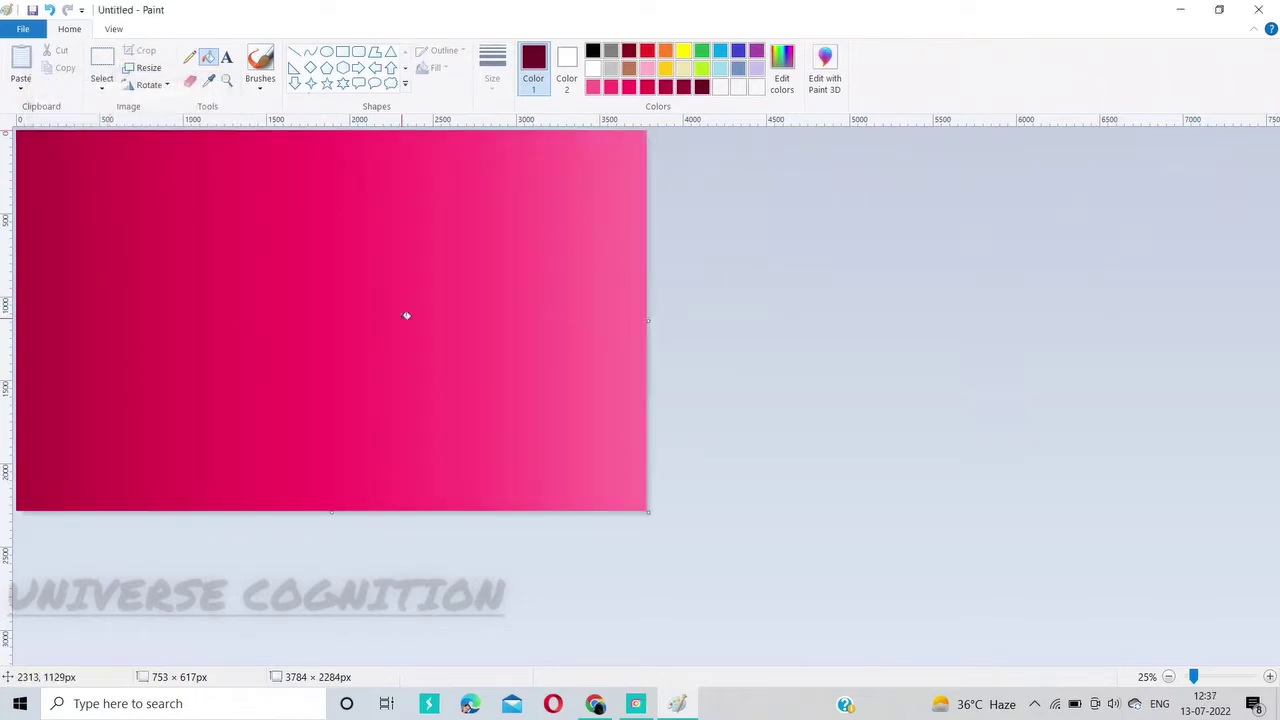
# Step: Paint the curved left edge of a tree trunk near the lower-right corner with a dark maroon brush
pyautogui.click(260, 86)
pyautogui.click(268, 118)
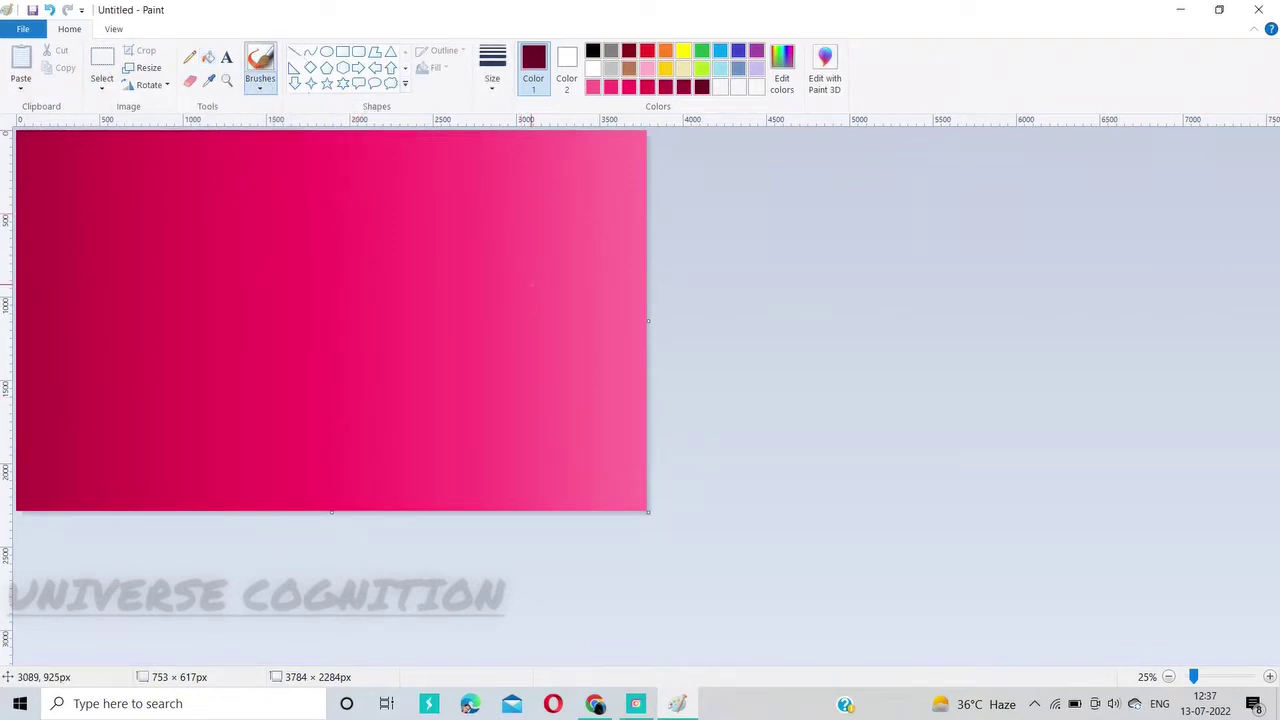
pyautogui.moveTo(597, 378); pyautogui.dragTo(585, 519)
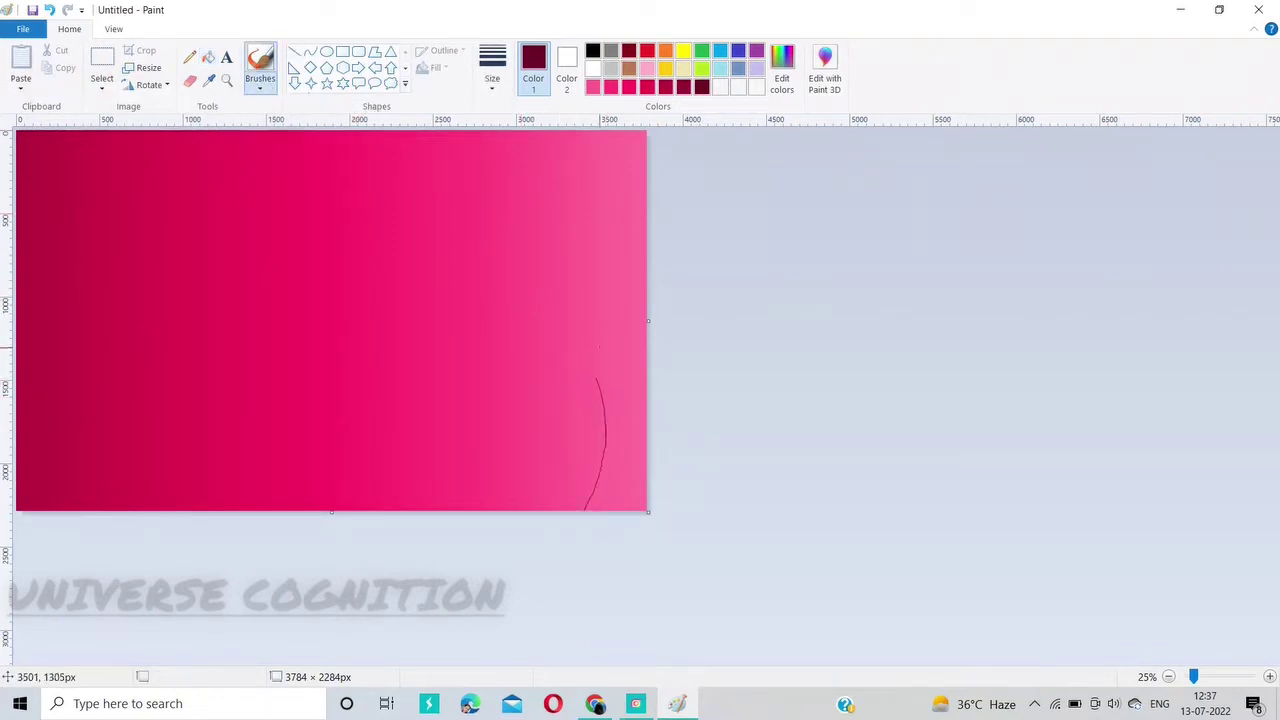
pyautogui.moveTo(592, 369); pyautogui.dragTo(603, 399)
pyautogui.moveTo(586, 366)
pyautogui.mouseDown()
pyautogui.moveTo(605, 423)
pyautogui.moveTo(591, 497)
pyautogui.mouseUp()
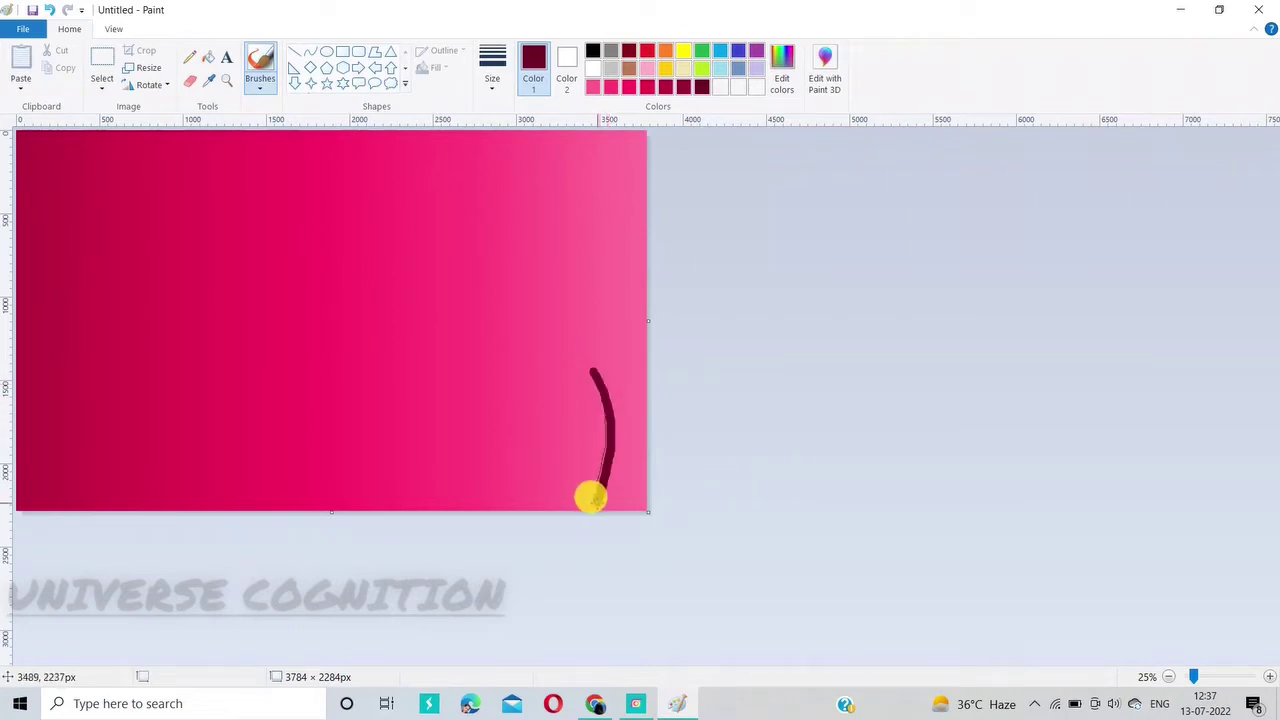
pyautogui.moveTo(597, 386); pyautogui.dragTo(589, 490)
# Step: Paint a solid black tree trunk with a thick branch and a spreading root along the canvas's right edge, using a larger brush
pyautogui.click(592, 51)
pyautogui.hotkey('ctrl', '+')
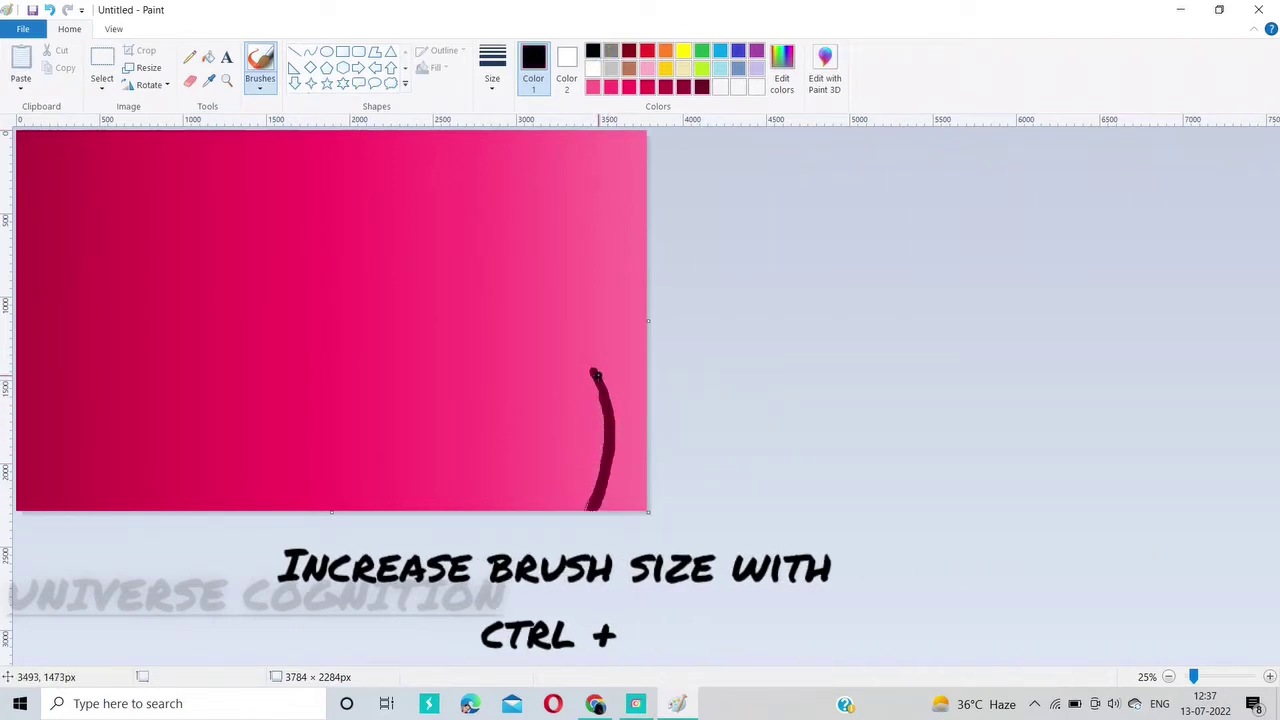
pyautogui.moveTo(592, 370)
pyautogui.mouseDown()
pyautogui.moveTo(597, 482)
pyautogui.moveTo(591, 372)
pyautogui.moveTo(589, 486)
pyautogui.moveTo(549, 511)
pyautogui.mouseUp()
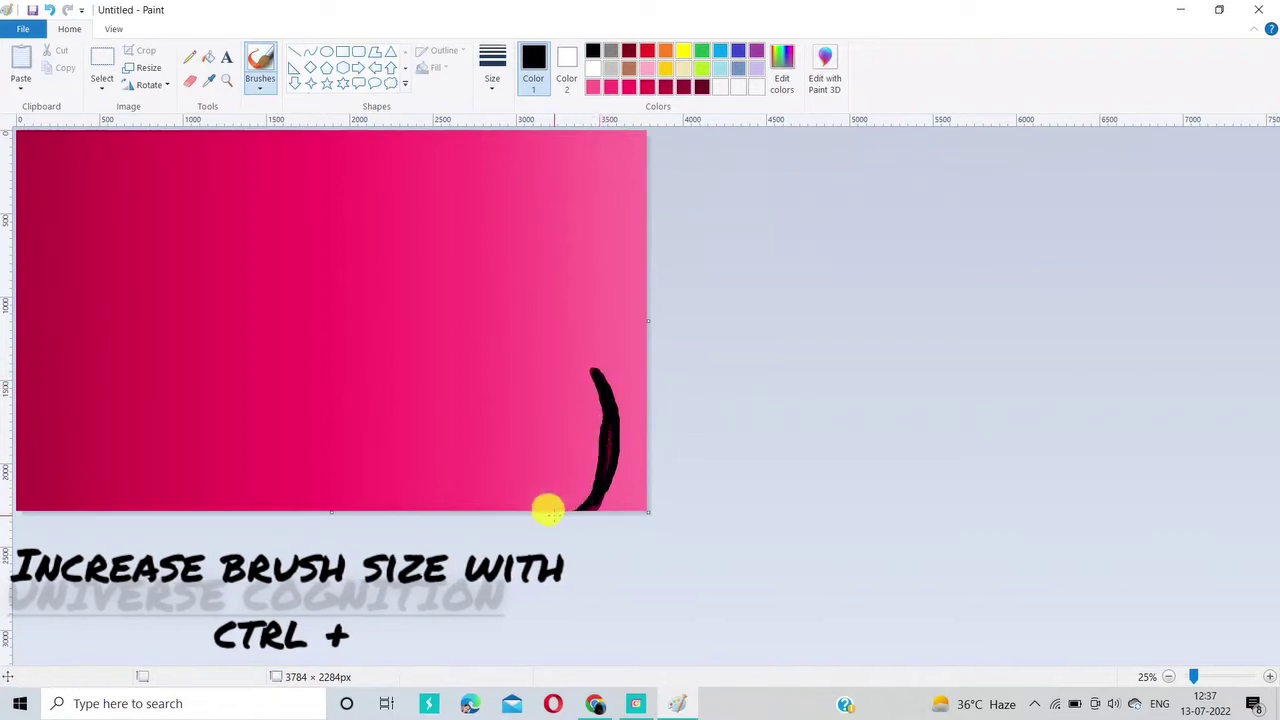
pyautogui.moveTo(606, 442); pyautogui.dragTo(606, 489)
pyautogui.moveTo(599, 450)
pyautogui.mouseDown()
pyautogui.moveTo(587, 510)
pyautogui.moveTo(601, 468)
pyautogui.moveTo(585, 504)
pyautogui.moveTo(638, 496)
pyautogui.moveTo(591, 506)
pyautogui.moveTo(633, 497)
pyautogui.moveTo(640, 385)
pyautogui.moveTo(634, 466)
pyautogui.moveTo(630, 398)
pyautogui.moveTo(604, 493)
pyautogui.moveTo(628, 451)
pyautogui.moveTo(619, 413)
pyautogui.moveTo(589, 355)
pyautogui.moveTo(529, 315)
pyautogui.moveTo(560, 318)
pyautogui.moveTo(627, 395)
pyautogui.moveTo(568, 325)
pyautogui.moveTo(574, 338)
pyautogui.moveTo(529, 311)
pyautogui.moveTo(590, 374)
pyautogui.moveTo(597, 421)
pyautogui.moveTo(624, 418)
pyautogui.moveTo(611, 358)
pyautogui.moveTo(642, 274)
pyautogui.moveTo(644, 380)
pyautogui.moveTo(634, 297)
pyautogui.moveTo(631, 371)
pyautogui.moveTo(637, 273)
pyautogui.moveTo(624, 375)
pyautogui.moveTo(624, 332)
pyautogui.moveTo(617, 364)
pyautogui.moveTo(607, 339)
pyautogui.moveTo(634, 256)
pyautogui.moveTo(615, 309)
pyautogui.moveTo(580, 322)
pyautogui.moveTo(581, 336)
pyautogui.moveTo(534, 308)
pyautogui.moveTo(597, 328)
pyautogui.moveTo(604, 347)
pyautogui.moveTo(641, 265)
pyautogui.mouseUp()
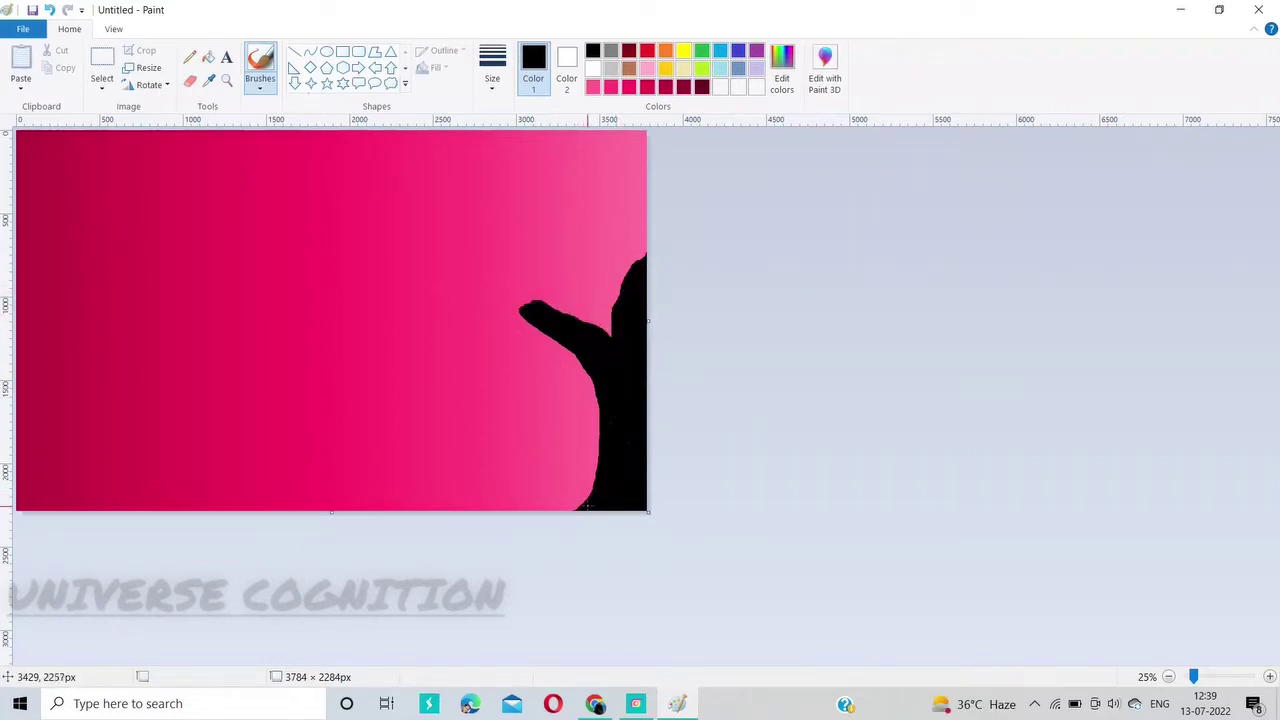
pyautogui.moveTo(588, 506)
pyautogui.mouseDown()
pyautogui.moveTo(501, 505)
pyautogui.moveTo(541, 513)
pyautogui.moveTo(538, 502)
pyautogui.moveTo(578, 499)
pyautogui.moveTo(534, 502)
pyautogui.moveTo(592, 468)
pyautogui.mouseUp()
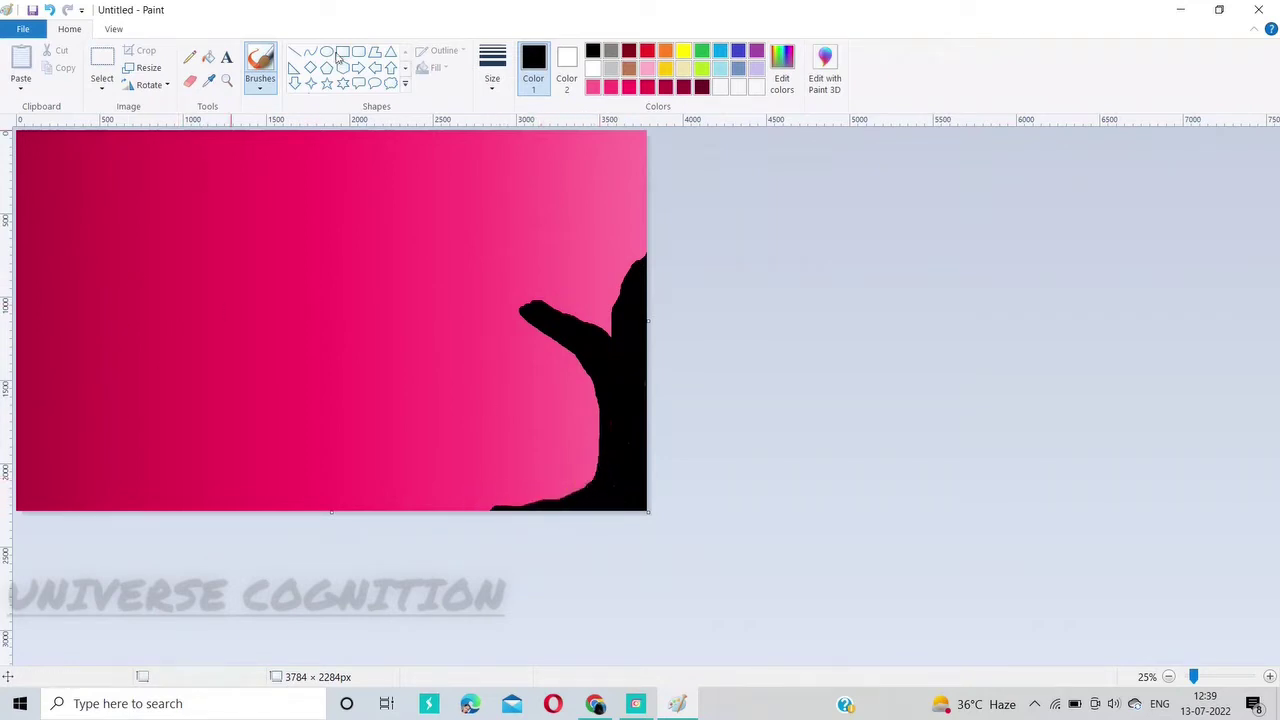
# Step: Draw a white-filled ellipse without outline, about 2669 × 2489 px, and position it partly off the canvas's left side as a moon
pyautogui.click(327, 51)
pyautogui.moveTo(76, 172); pyautogui.dragTo(386, 457)
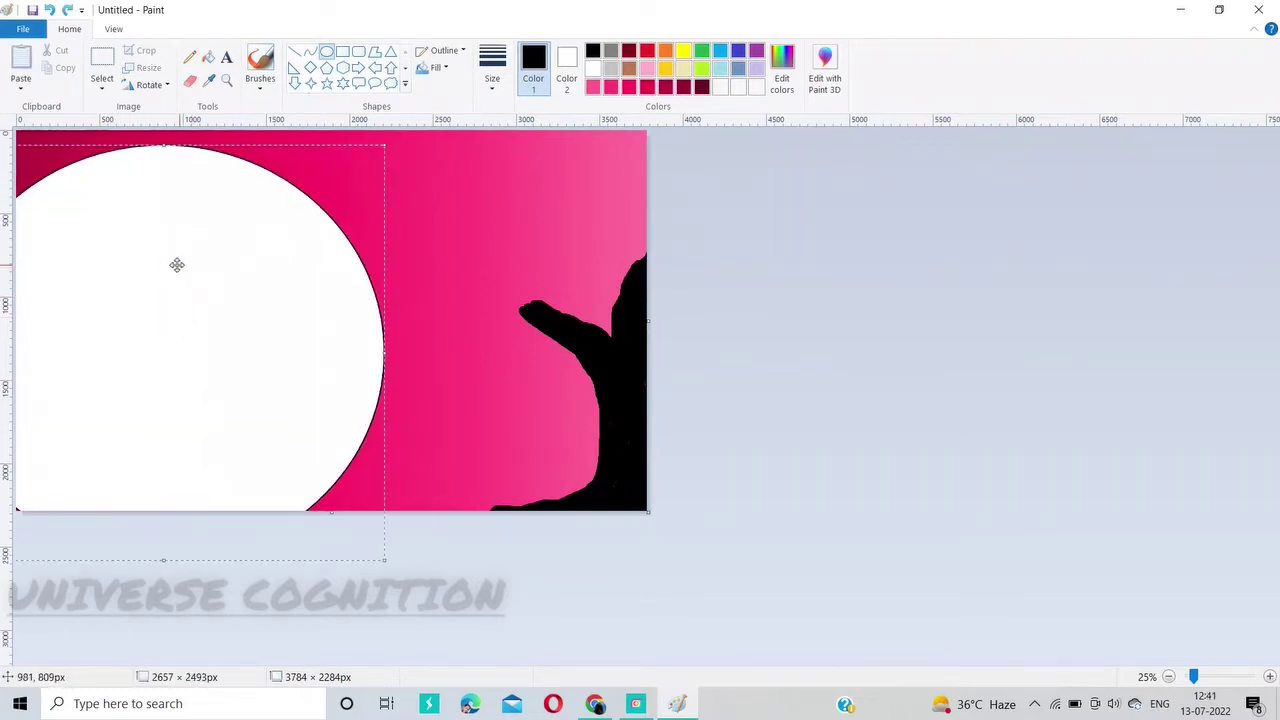
pyautogui.click(448, 51)
pyautogui.click(448, 51)
pyautogui.click(448, 51)
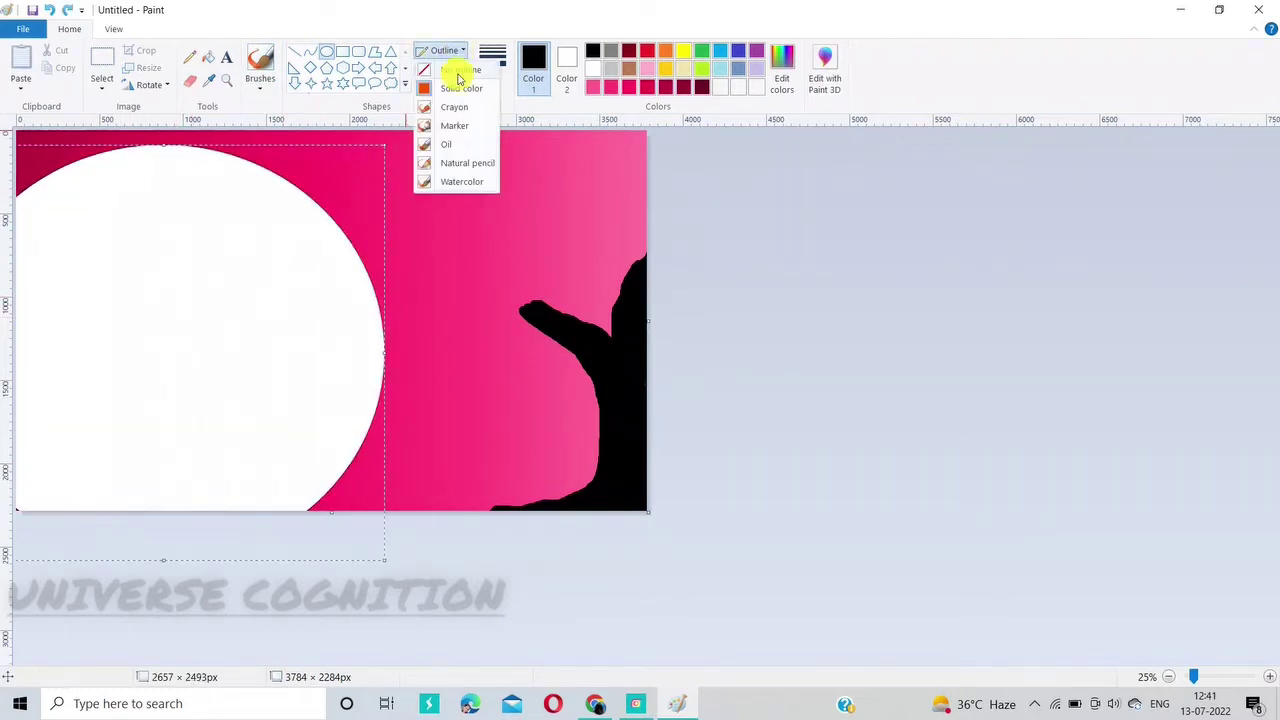
pyautogui.click(450, 70)
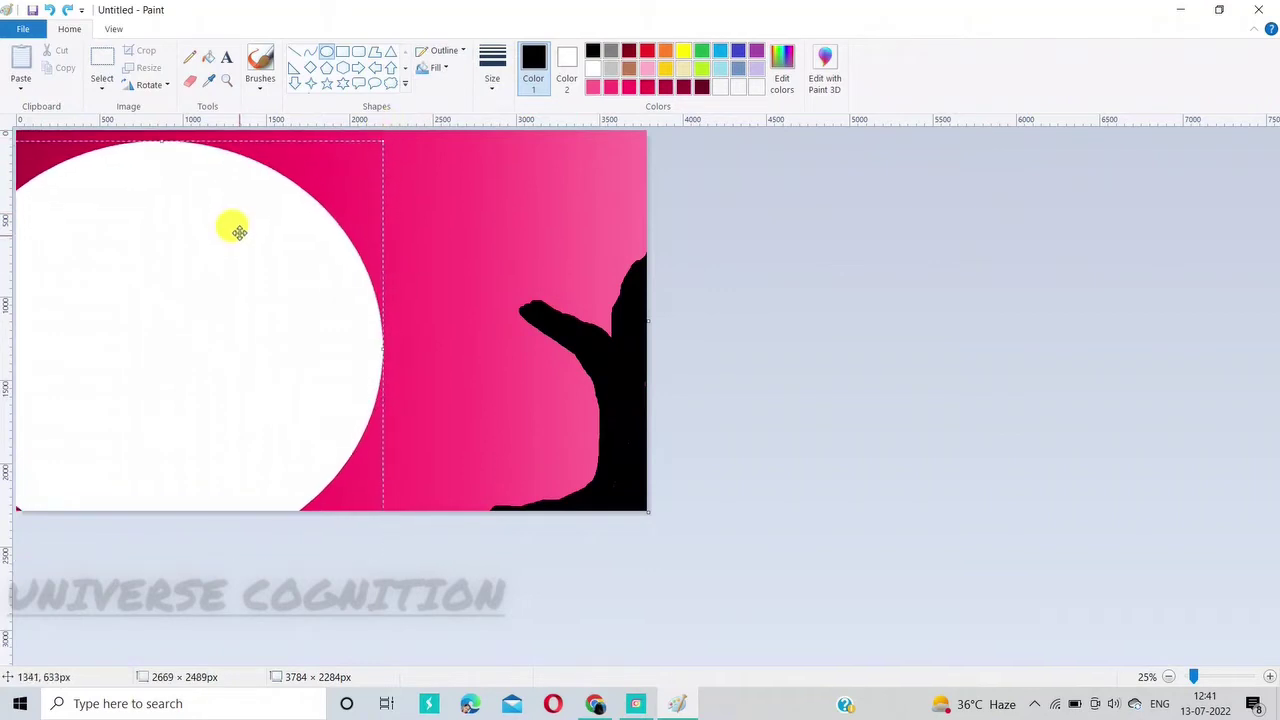
pyautogui.moveTo(237, 229); pyautogui.dragTo(207, 231)
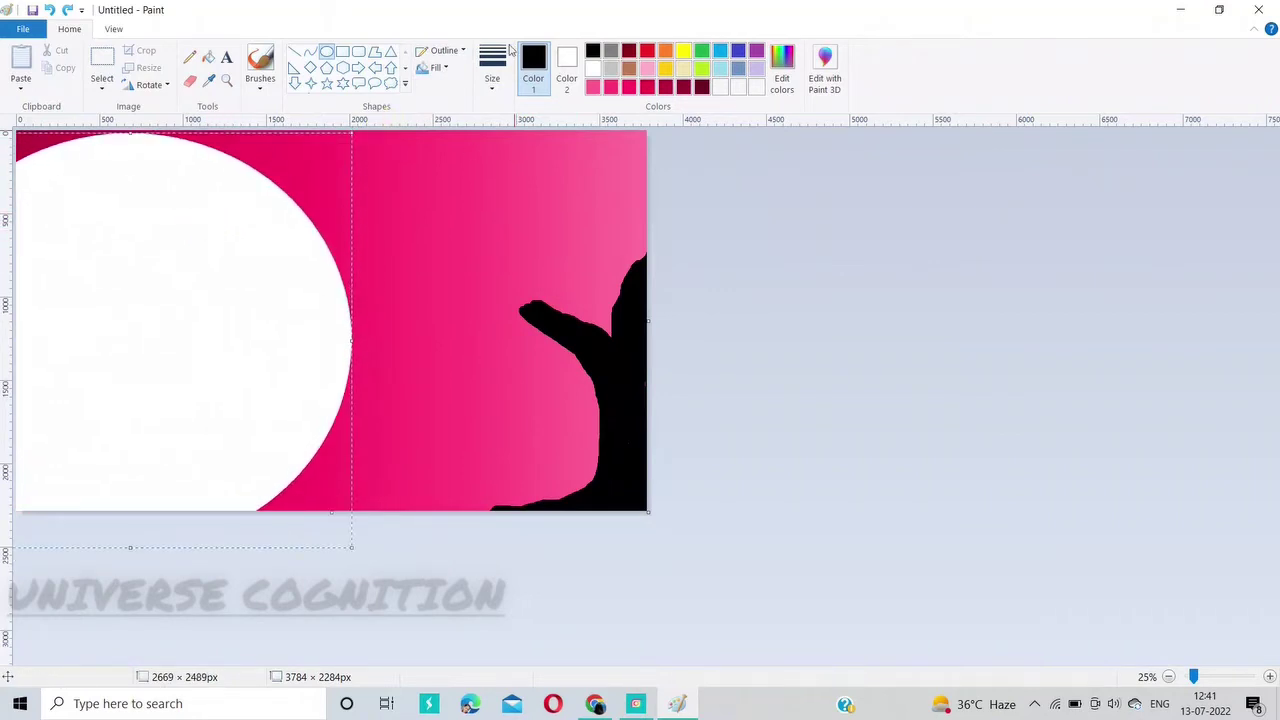
# Step: Paint a solid black silhouette of a seated figure between the moon and the trunk, with its base joining the tree root
pyautogui.click(260, 60)
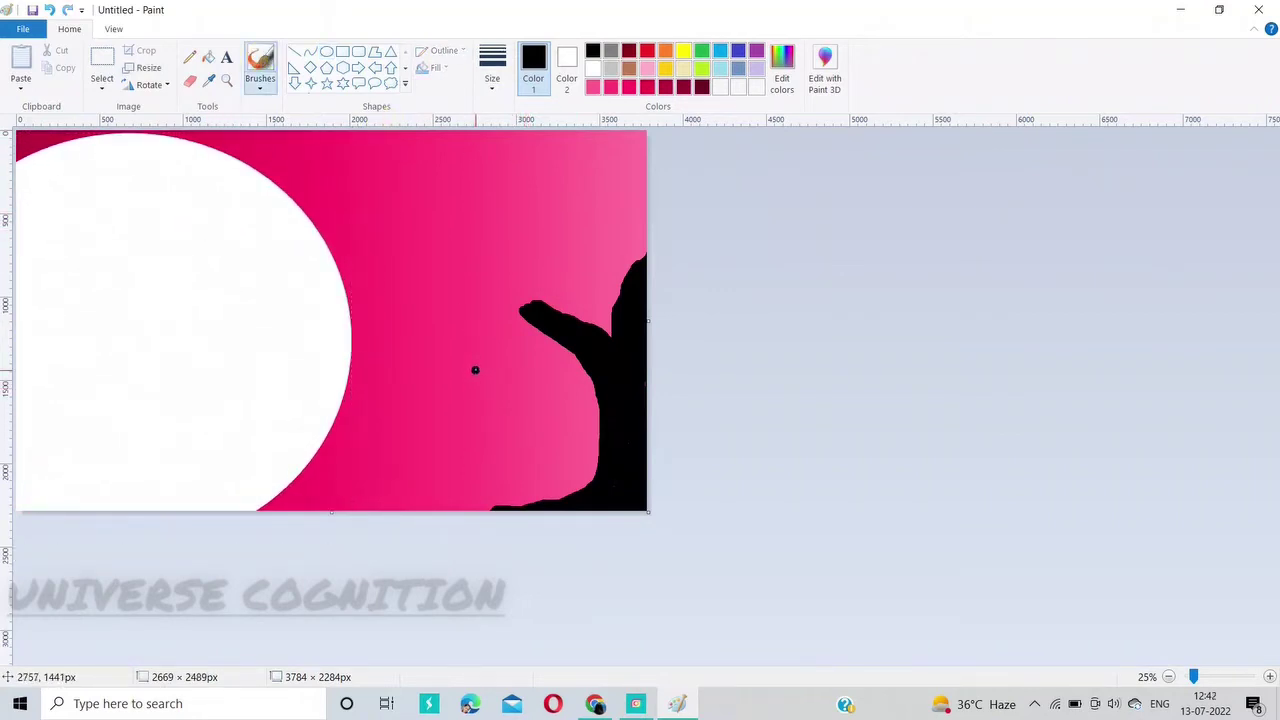
pyautogui.moveTo(475, 370)
pyautogui.mouseDown()
pyautogui.moveTo(488, 399)
pyautogui.moveTo(470, 388)
pyautogui.moveTo(468, 400)
pyautogui.moveTo(478, 381)
pyautogui.moveTo(485, 404)
pyautogui.moveTo(468, 401)
pyautogui.moveTo(441, 487)
pyautogui.moveTo(370, 505)
pyautogui.mouseUp()
pyautogui.moveTo(481, 396)
pyautogui.mouseDown()
pyautogui.moveTo(529, 437)
pyautogui.moveTo(641, 487)
pyautogui.mouseUp()
pyautogui.hotkey('ctrl', 'z')
pyautogui.hotkey('ctrl', 'z')
pyautogui.moveTo(481, 398); pyautogui.dragTo(592, 482)
pyautogui.click(478, 430)
pyautogui.moveTo(476, 432); pyautogui.dragTo(437, 529)
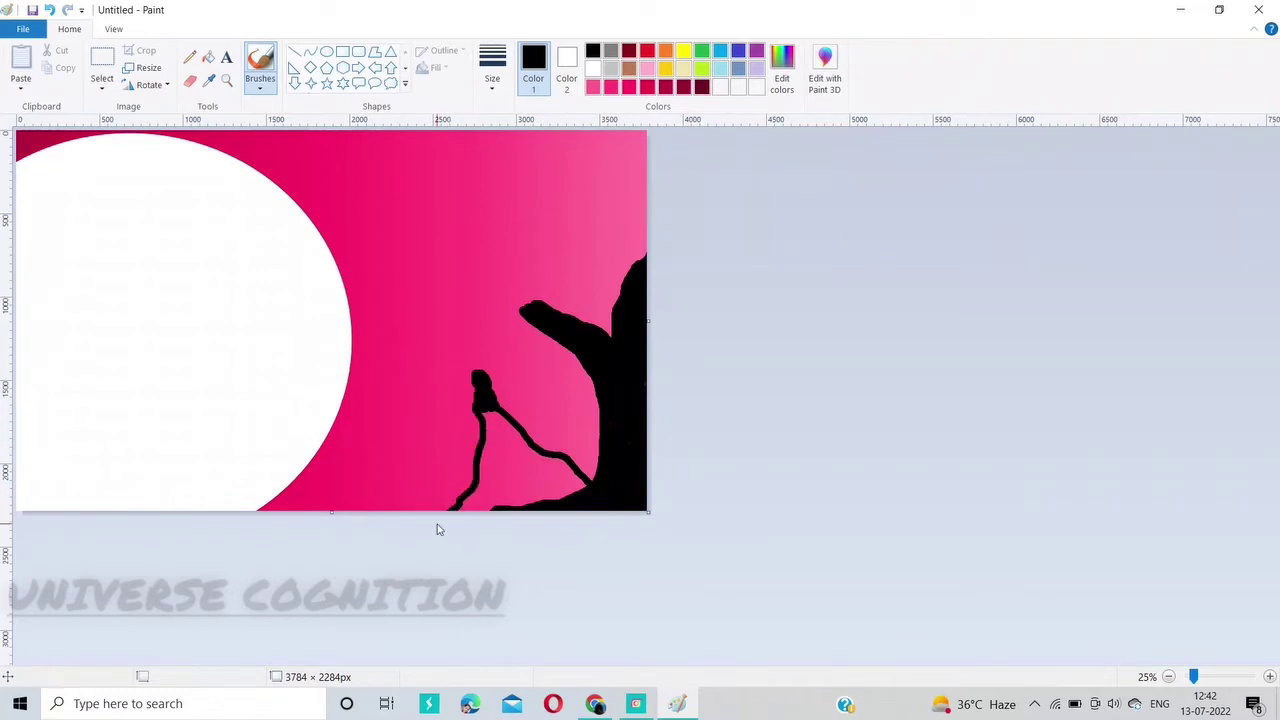
pyautogui.moveTo(515, 466)
pyautogui.mouseDown()
pyautogui.moveTo(457, 493)
pyautogui.moveTo(468, 504)
pyautogui.moveTo(560, 482)
pyautogui.moveTo(478, 491)
pyautogui.moveTo(513, 502)
pyautogui.moveTo(576, 481)
pyautogui.moveTo(505, 438)
pyautogui.moveTo(485, 402)
pyautogui.moveTo(505, 448)
pyautogui.moveTo(540, 464)
pyautogui.moveTo(530, 475)
pyautogui.moveTo(523, 437)
pyautogui.moveTo(477, 400)
pyautogui.moveTo(485, 491)
pyautogui.moveTo(530, 516)
pyautogui.moveTo(540, 476)
pyautogui.moveTo(477, 450)
pyautogui.moveTo(469, 486)
pyautogui.moveTo(440, 502)
pyautogui.moveTo(552, 452)
pyautogui.moveTo(577, 469)
pyautogui.moveTo(487, 478)
pyautogui.moveTo(592, 468)
pyautogui.mouseUp()
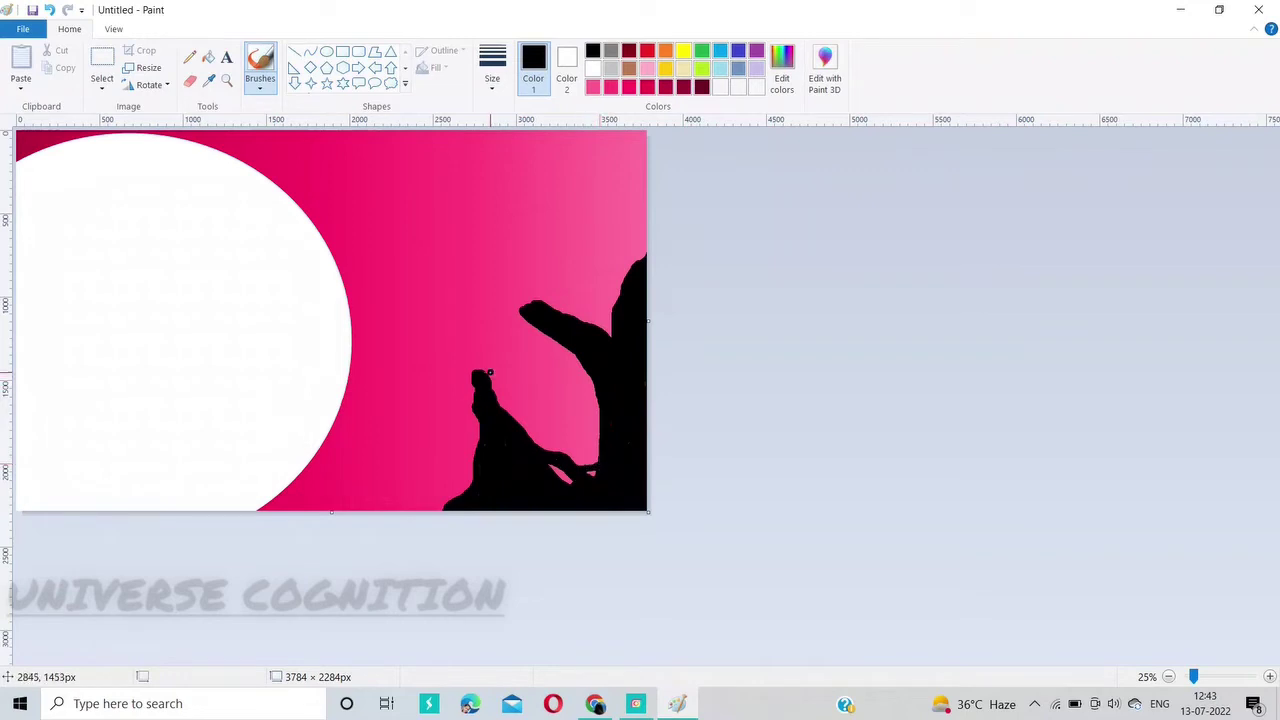
# Step: Refine the figure's silhouette by building up the head and back and adding a small raised hand toward the moon
pyautogui.moveTo(484, 370)
pyautogui.mouseDown()
pyautogui.moveTo(471, 366)
pyautogui.moveTo(489, 371)
pyautogui.moveTo(503, 409)
pyautogui.moveTo(484, 372)
pyautogui.moveTo(475, 429)
pyautogui.mouseUp()
pyautogui.click(470, 390)
pyautogui.click(478, 392)
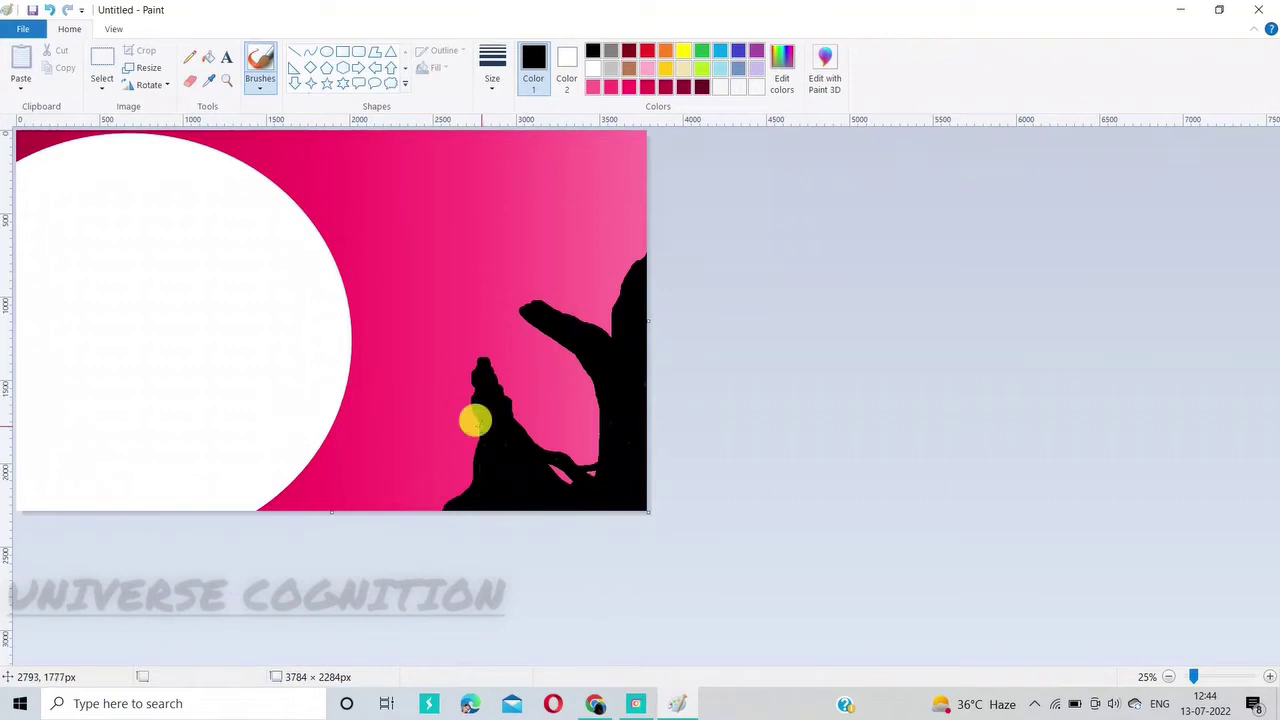
pyautogui.moveTo(475, 422)
pyautogui.mouseDown()
pyautogui.moveTo(451, 403)
pyautogui.moveTo(480, 450)
pyautogui.mouseUp()
pyautogui.click(459, 401)
# Step: Paint long curved black branches from the thick branch and trunk, reaching over the moon and up to the canvas's top edge
pyautogui.moveTo(523, 308)
pyautogui.mouseDown()
pyautogui.moveTo(467, 284)
pyautogui.moveTo(269, 306)
pyautogui.mouseUp()
pyautogui.moveTo(528, 310); pyautogui.dragTo(223, 215)
pyautogui.moveTo(492, 302)
pyautogui.mouseDown()
pyautogui.moveTo(532, 296)
pyautogui.moveTo(487, 75)
pyautogui.mouseUp()
pyautogui.moveTo(617, 304); pyautogui.dragTo(507, 135)
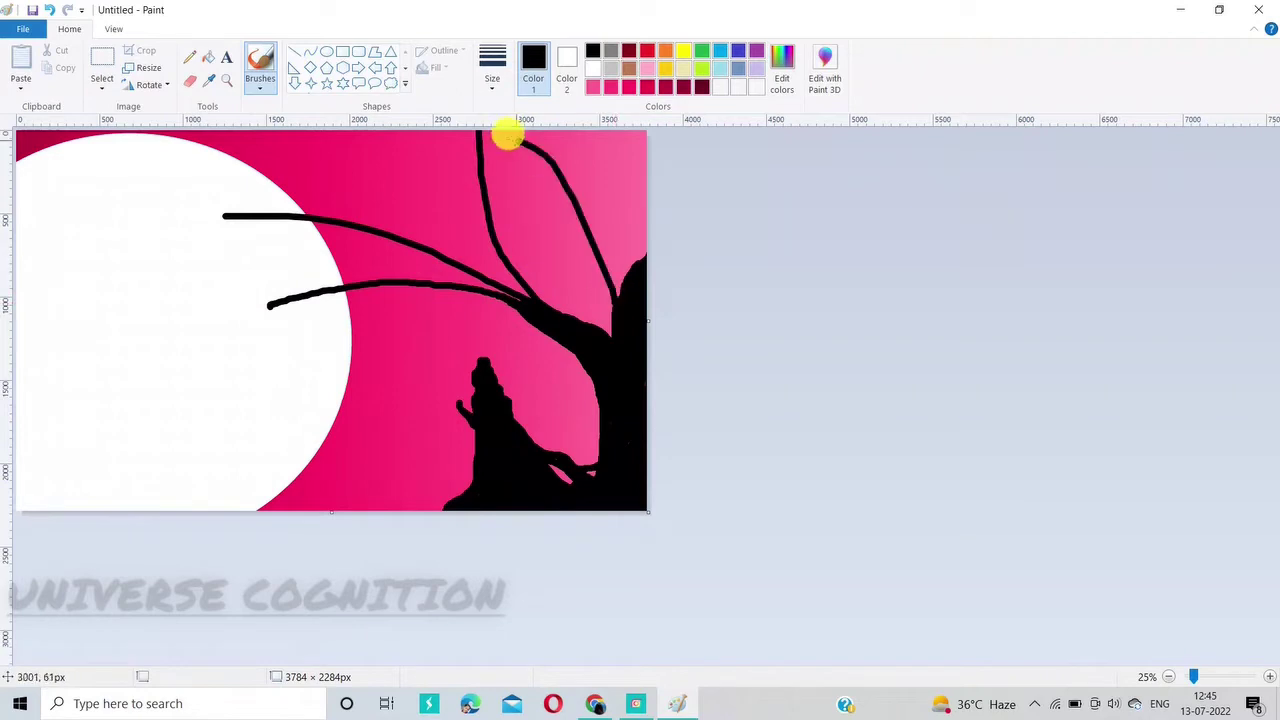
pyautogui.hotkey('ctrl', 'z')
pyautogui.moveTo(319, 165)
pyautogui.mouseDown()
pyautogui.moveTo(583, 254)
pyautogui.moveTo(615, 298)
pyautogui.moveTo(640, 108)
pyautogui.mouseUp()
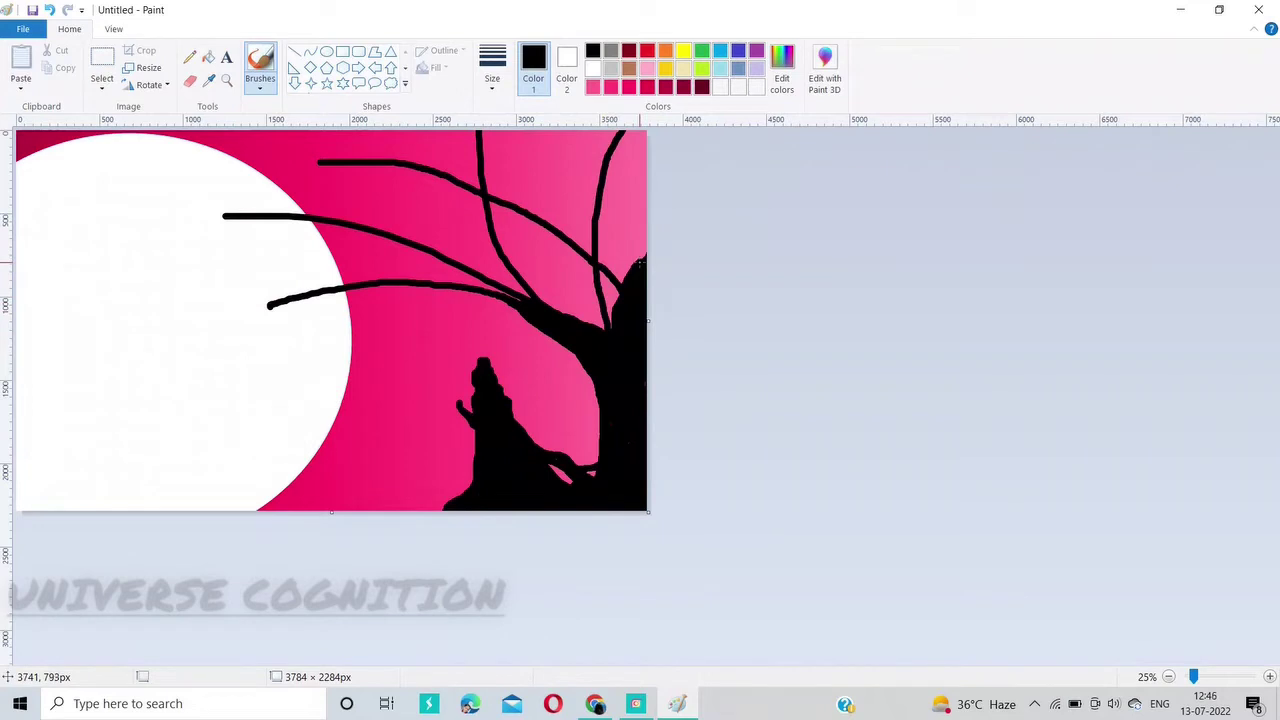
pyautogui.moveTo(640, 262); pyautogui.dragTo(487, 114)
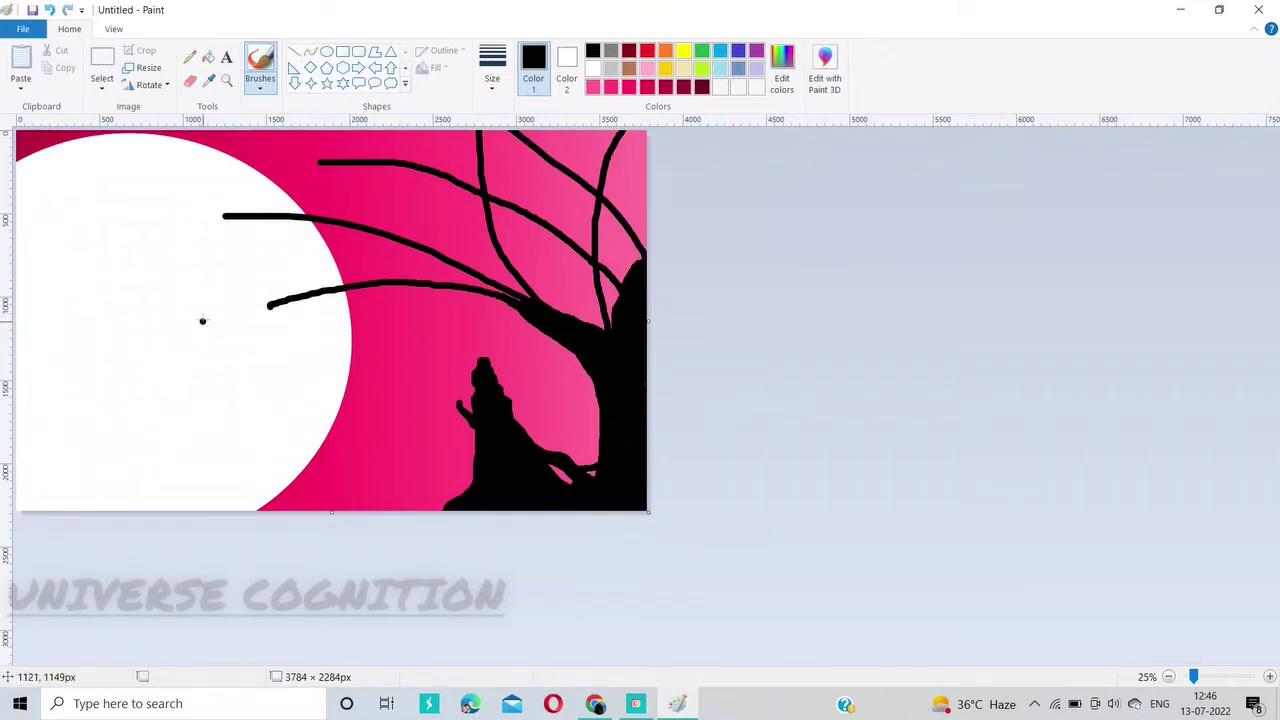
# Step: Extend the tips of the three moon-side branches with short strokes bending downward
pyautogui.moveTo(233, 217); pyautogui.dragTo(183, 231)
pyautogui.moveTo(268, 302); pyautogui.dragTo(256, 322)
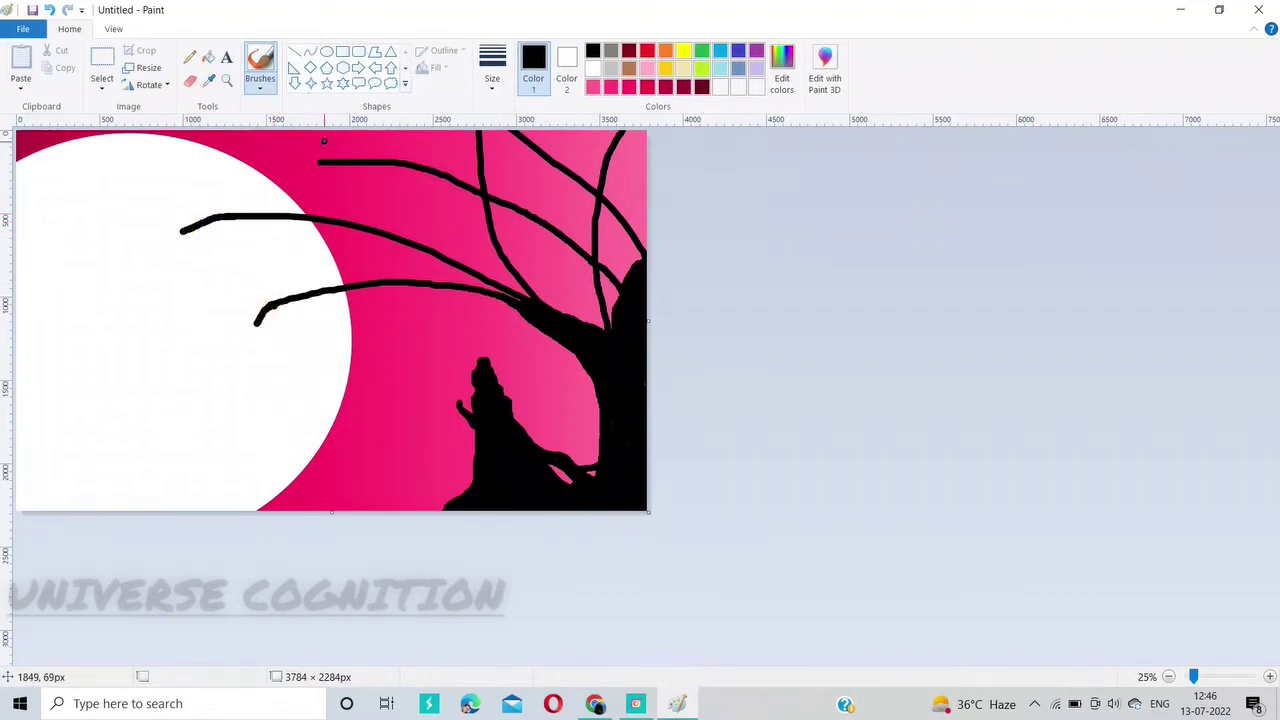
pyautogui.moveTo(320, 161); pyautogui.dragTo(307, 166)
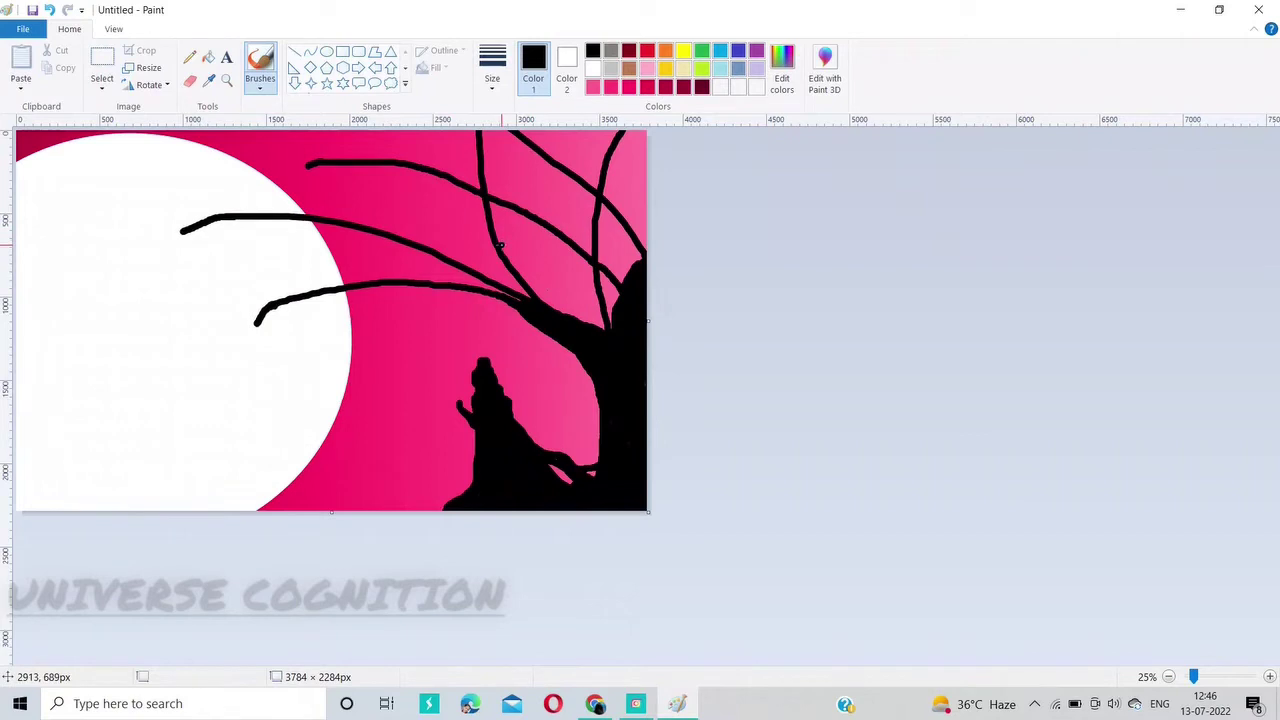
# Step: Paint short black twigs forking off the two lower moon-side branches and the upright branch above the thick limb
pyautogui.moveTo(509, 250)
pyautogui.mouseDown()
pyautogui.moveTo(507, 218)
pyautogui.moveTo(455, 222)
pyautogui.mouseUp()
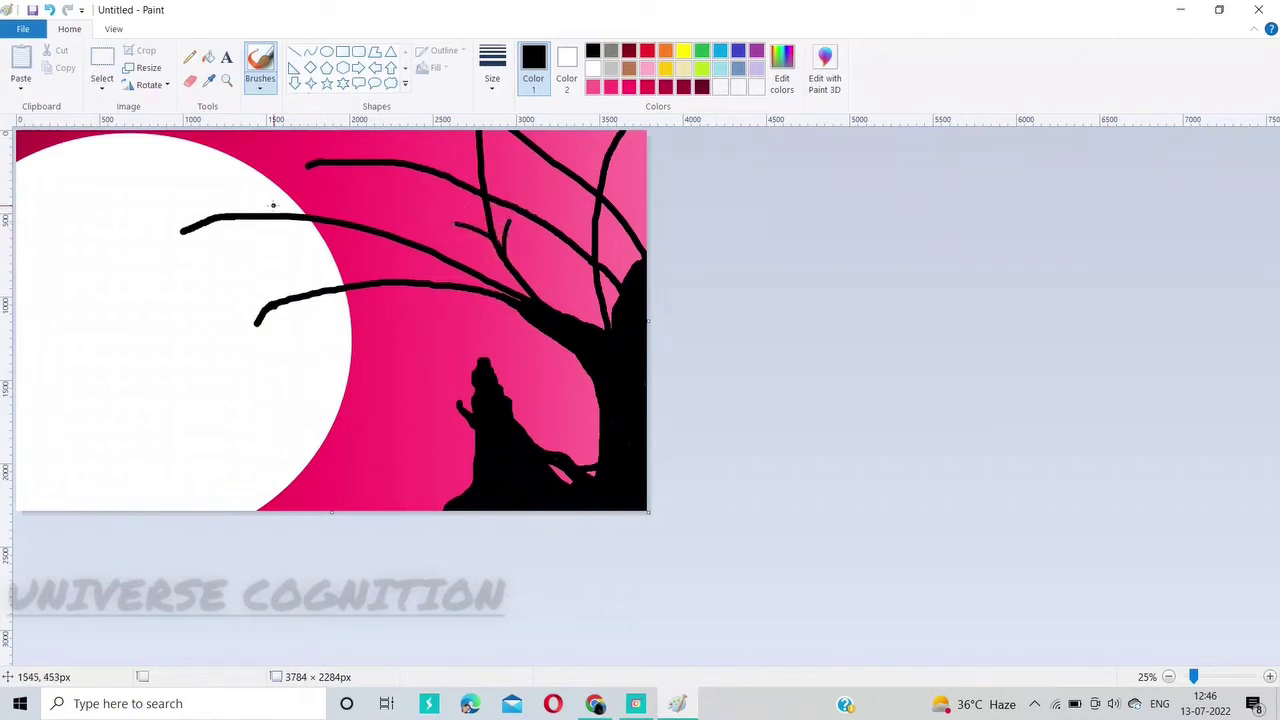
pyautogui.moveTo(246, 214)
pyautogui.mouseDown()
pyautogui.moveTo(222, 264)
pyautogui.moveTo(255, 255)
pyautogui.mouseUp()
pyautogui.moveTo(222, 172)
pyautogui.mouseDown()
pyautogui.moveTo(265, 212)
pyautogui.moveTo(321, 168)
pyautogui.moveTo(318, 265)
pyautogui.moveTo(276, 355)
pyautogui.mouseUp()
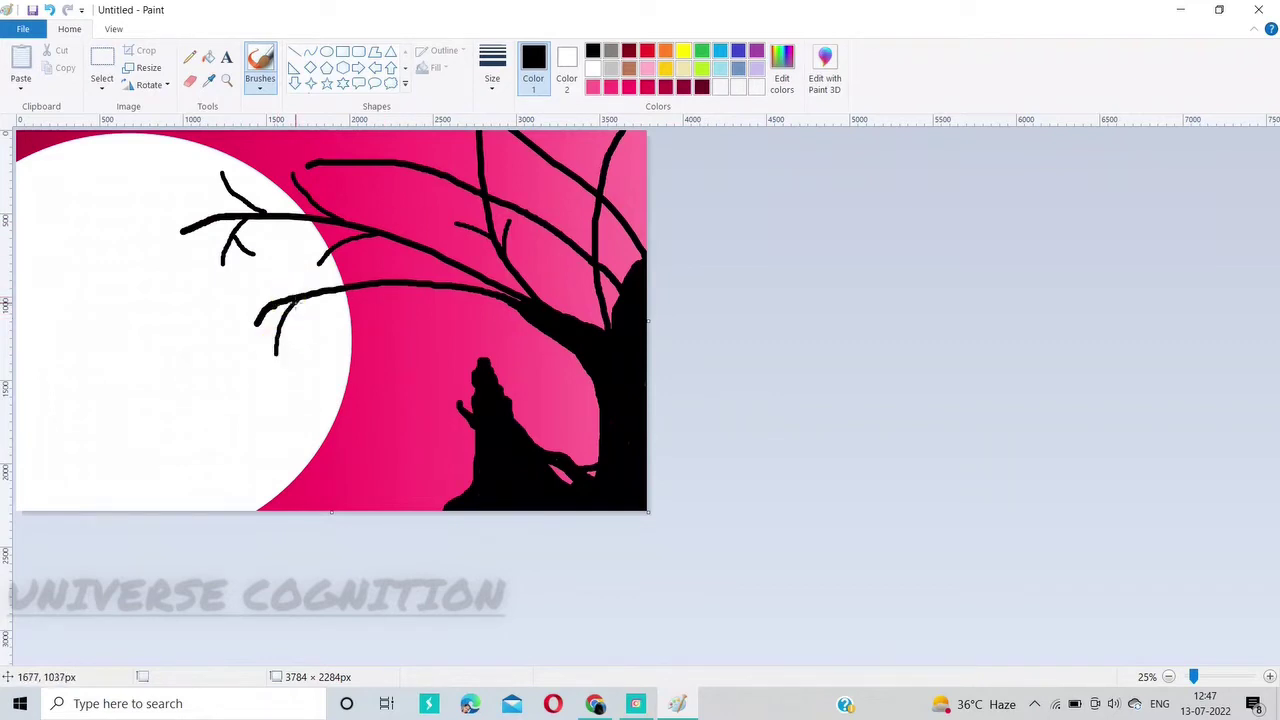
pyautogui.moveTo(285, 264); pyautogui.dragTo(322, 287)
pyautogui.moveTo(408, 290); pyautogui.dragTo(381, 318)
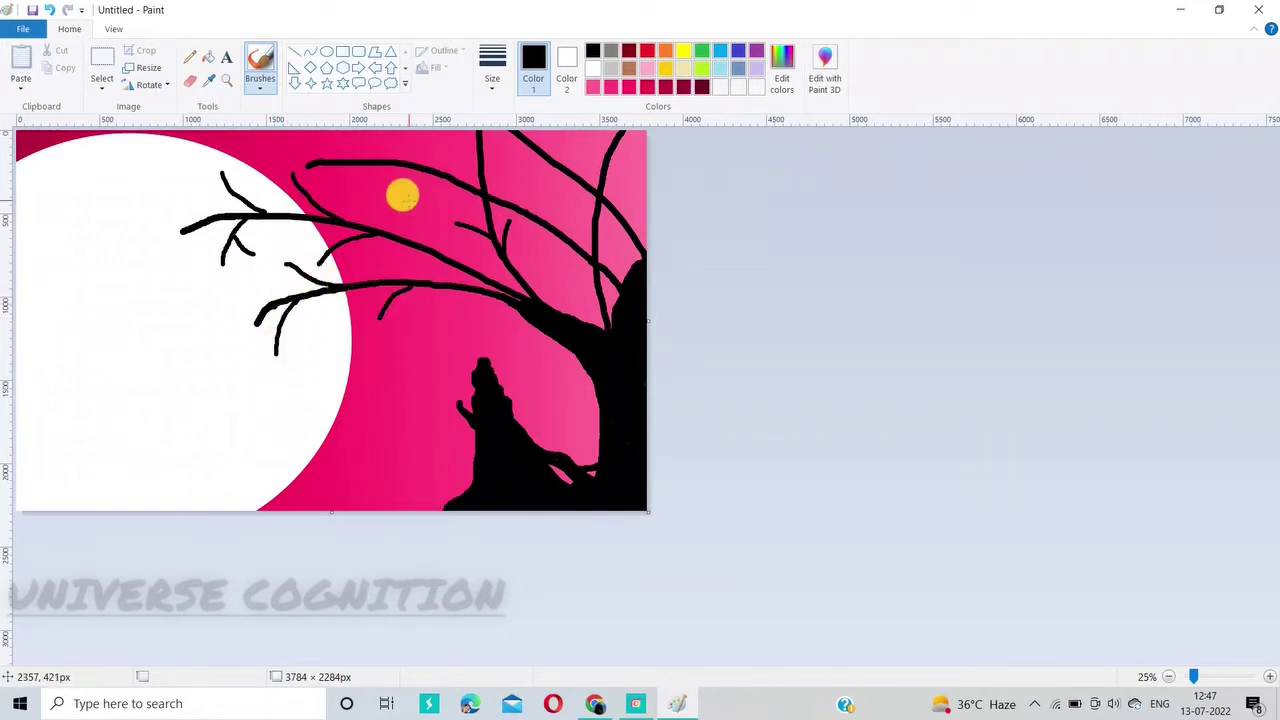
# Step: Paint more short black twigs on the upper branches and near the trunk, and thicken the joint where the thick branch meets the trunk
pyautogui.moveTo(402, 196); pyautogui.dragTo(466, 270)
pyautogui.moveTo(346, 128); pyautogui.dragTo(438, 172)
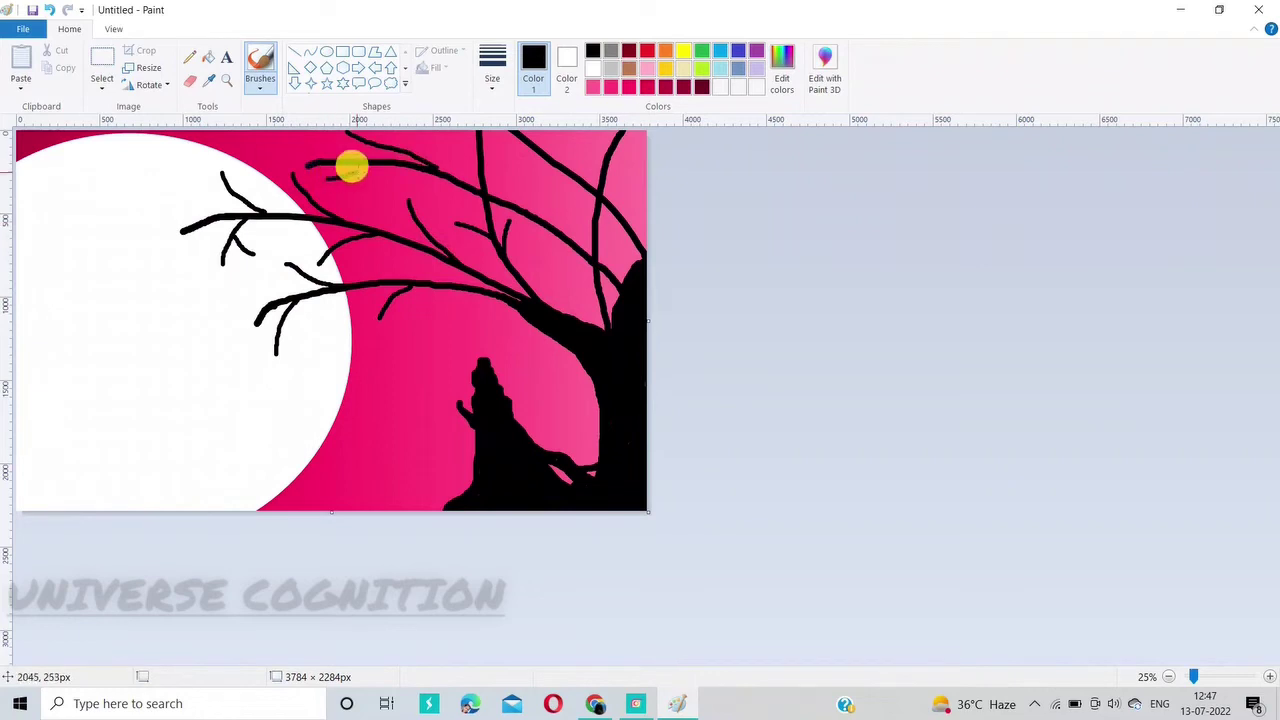
pyautogui.moveTo(351, 167); pyautogui.dragTo(404, 168)
pyautogui.moveTo(539, 155); pyautogui.dragTo(495, 168)
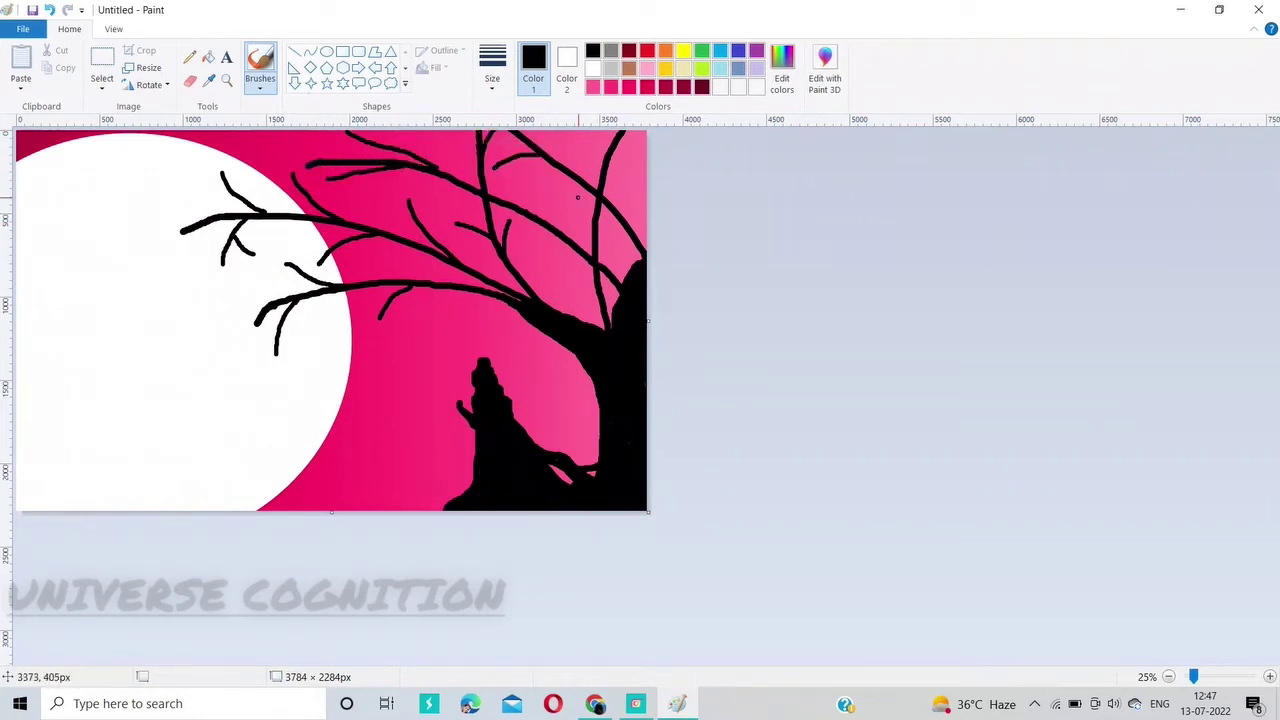
pyautogui.moveTo(588, 188)
pyautogui.mouseDown()
pyautogui.moveTo(577, 135)
pyautogui.moveTo(596, 265)
pyautogui.moveTo(548, 270)
pyautogui.moveTo(608, 323)
pyautogui.moveTo(591, 322)
pyautogui.mouseUp()
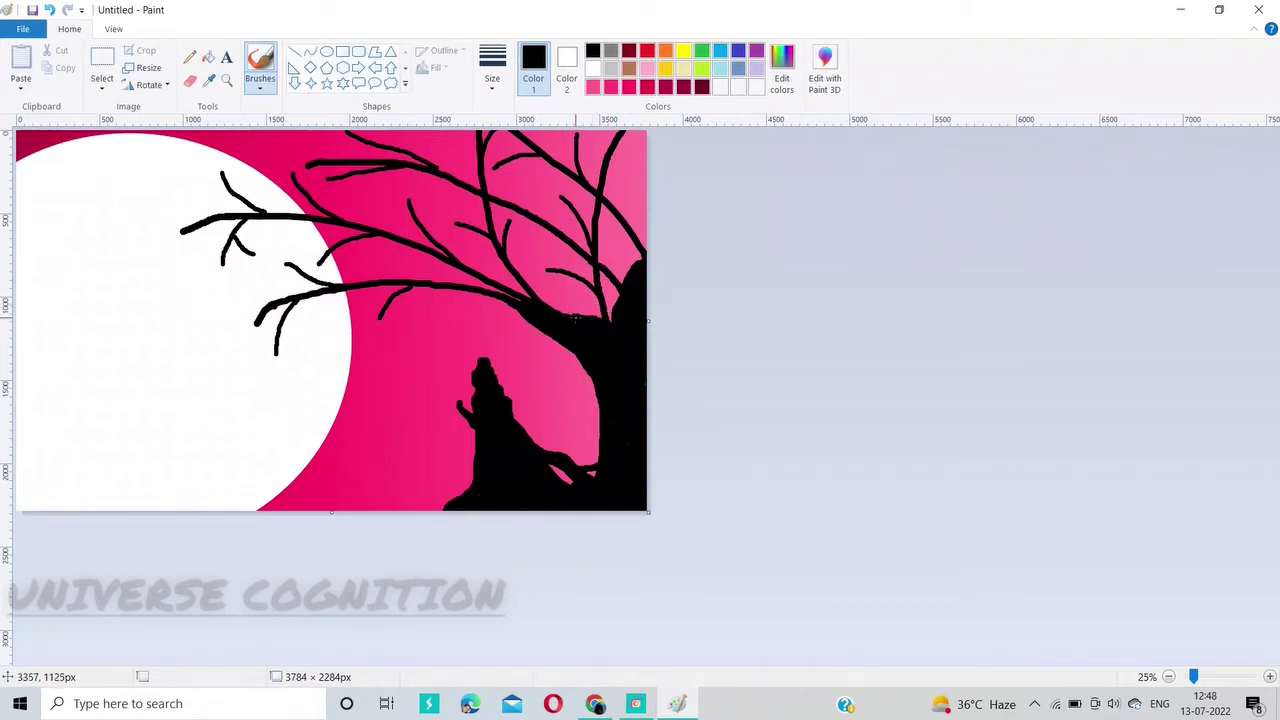
pyautogui.moveTo(546, 268)
pyautogui.mouseDown()
pyautogui.moveTo(531, 206)
pyautogui.moveTo(540, 180)
pyautogui.mouseUp()
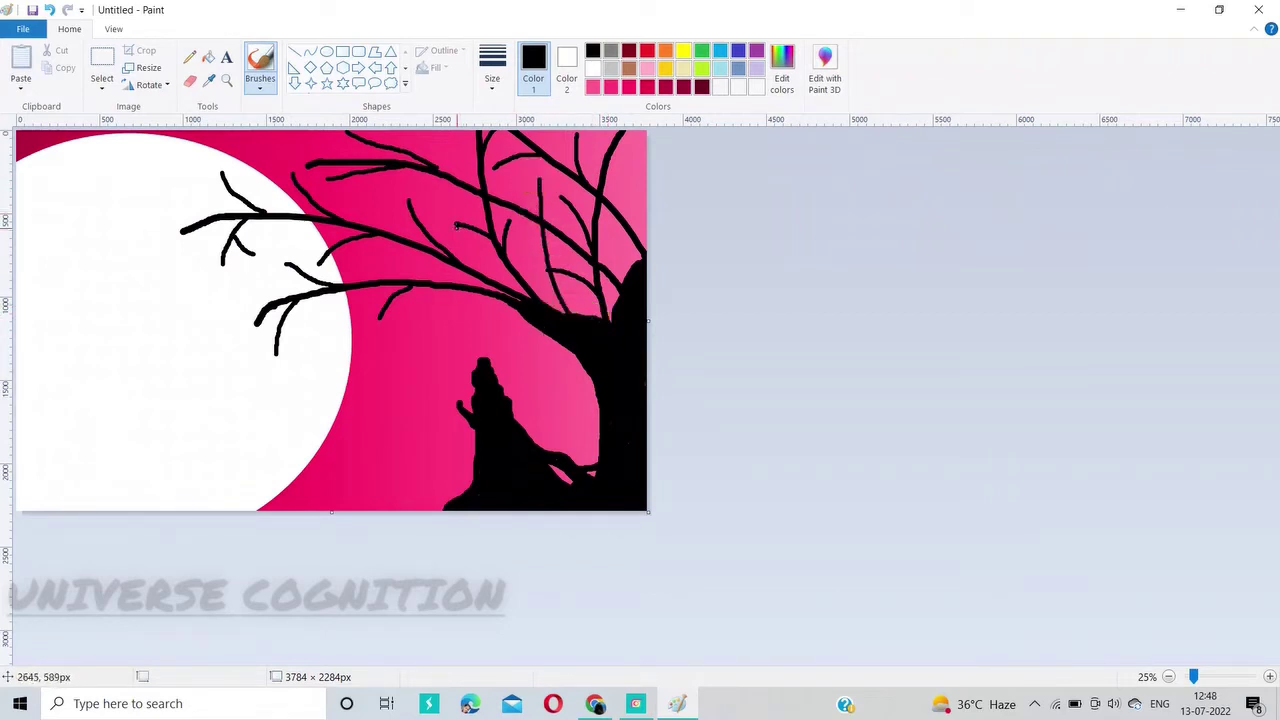
pyautogui.moveTo(429, 205); pyautogui.dragTo(432, 236)
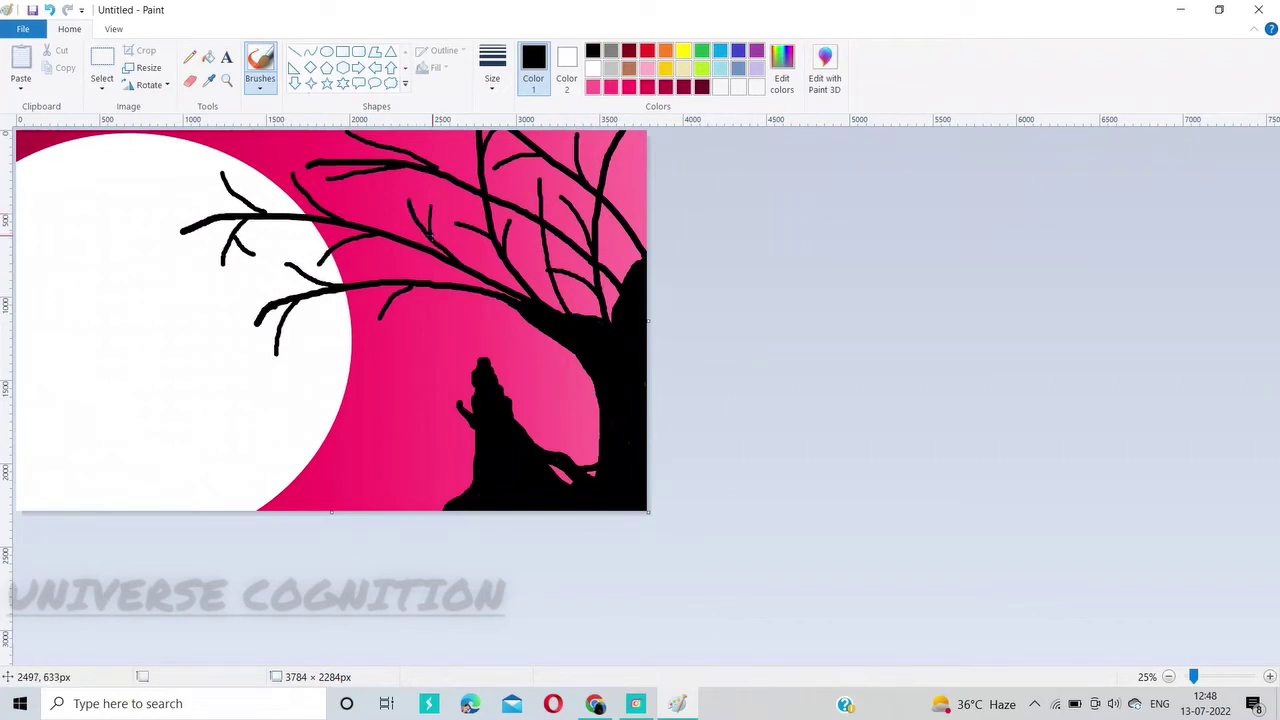
# Step: Add thin, fine black twigs to the branch ends over the moon and to the uppermost moon-side branch
pyautogui.moveTo(358, 268); pyautogui.dragTo(379, 279)
pyautogui.moveTo(297, 331); pyautogui.dragTo(290, 297)
pyautogui.moveTo(240, 175); pyautogui.dragTo(265, 212)
pyautogui.moveTo(182, 206); pyautogui.dragTo(228, 216)
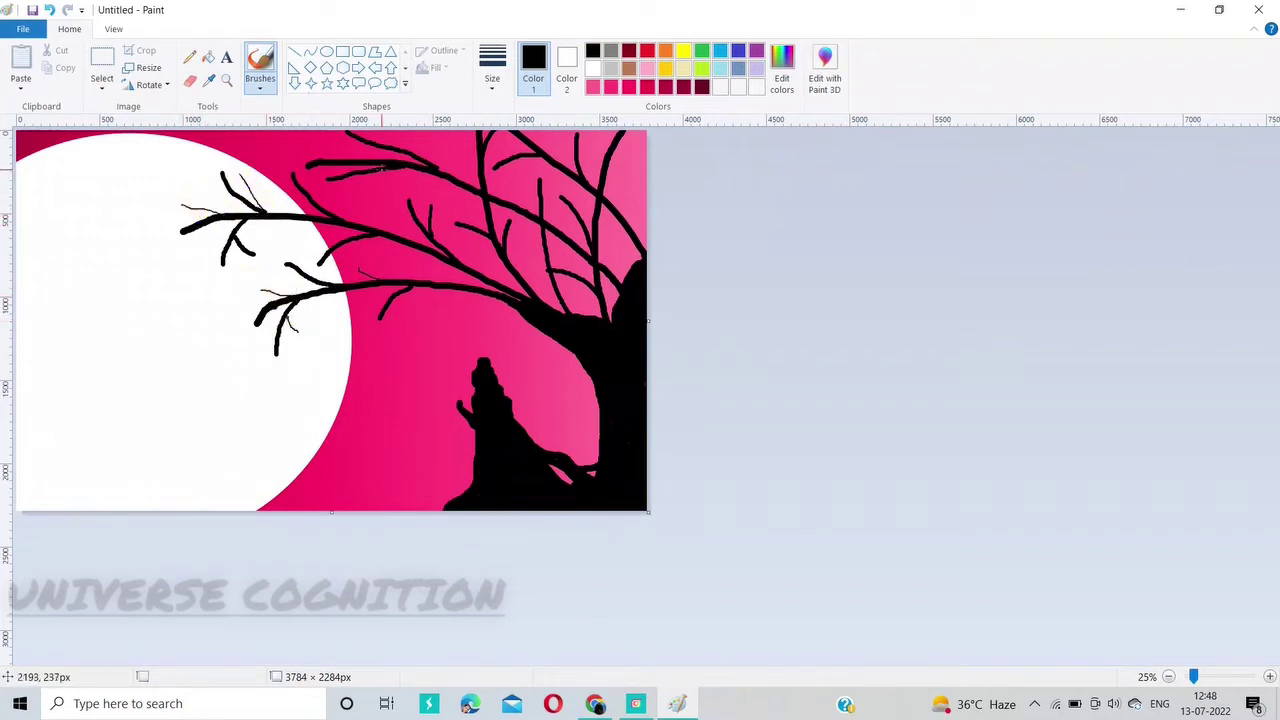
pyautogui.moveTo(382, 169); pyautogui.dragTo(356, 208)
pyautogui.moveTo(376, 144)
pyautogui.mouseDown()
pyautogui.moveTo(296, 154)
pyautogui.moveTo(336, 217)
pyautogui.mouseUp()
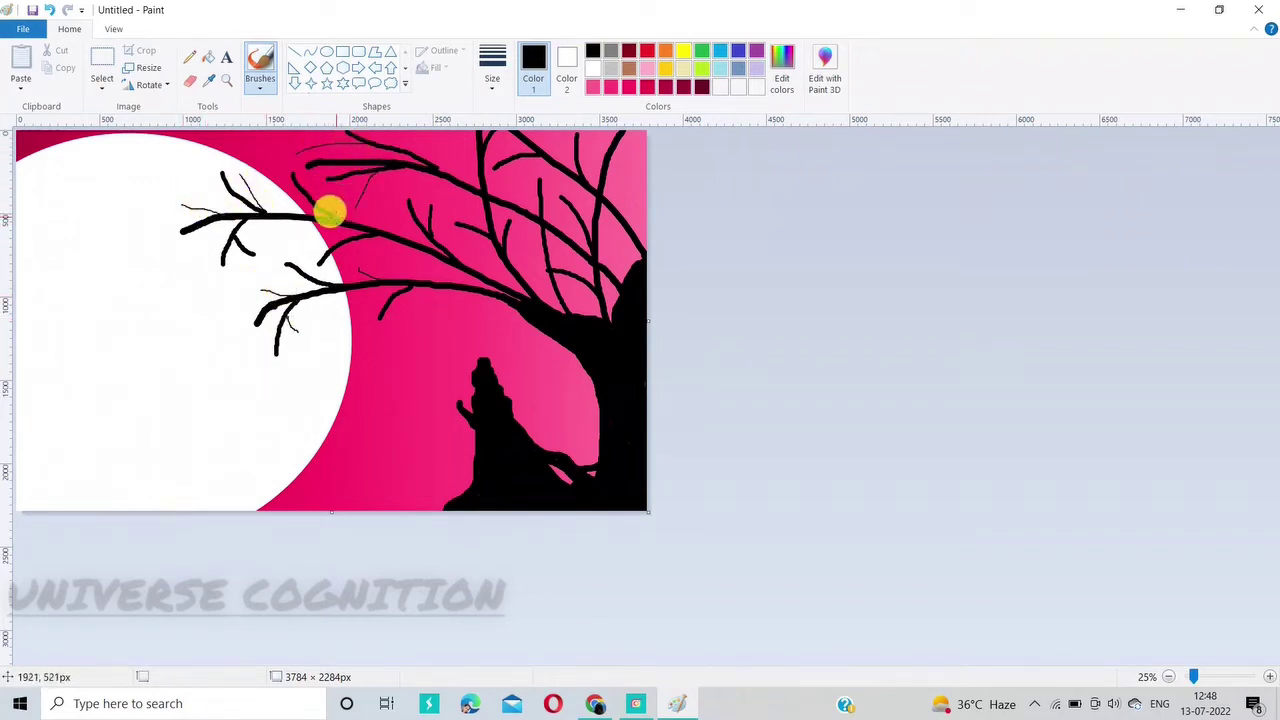
# Step: Add thin black twigs to the middle branches between the moon and the trunk
pyautogui.moveTo(414, 208); pyautogui.dragTo(388, 199)
pyautogui.moveTo(430, 236); pyautogui.dragTo(398, 219)
pyautogui.moveTo(473, 191); pyautogui.dragTo(448, 196)
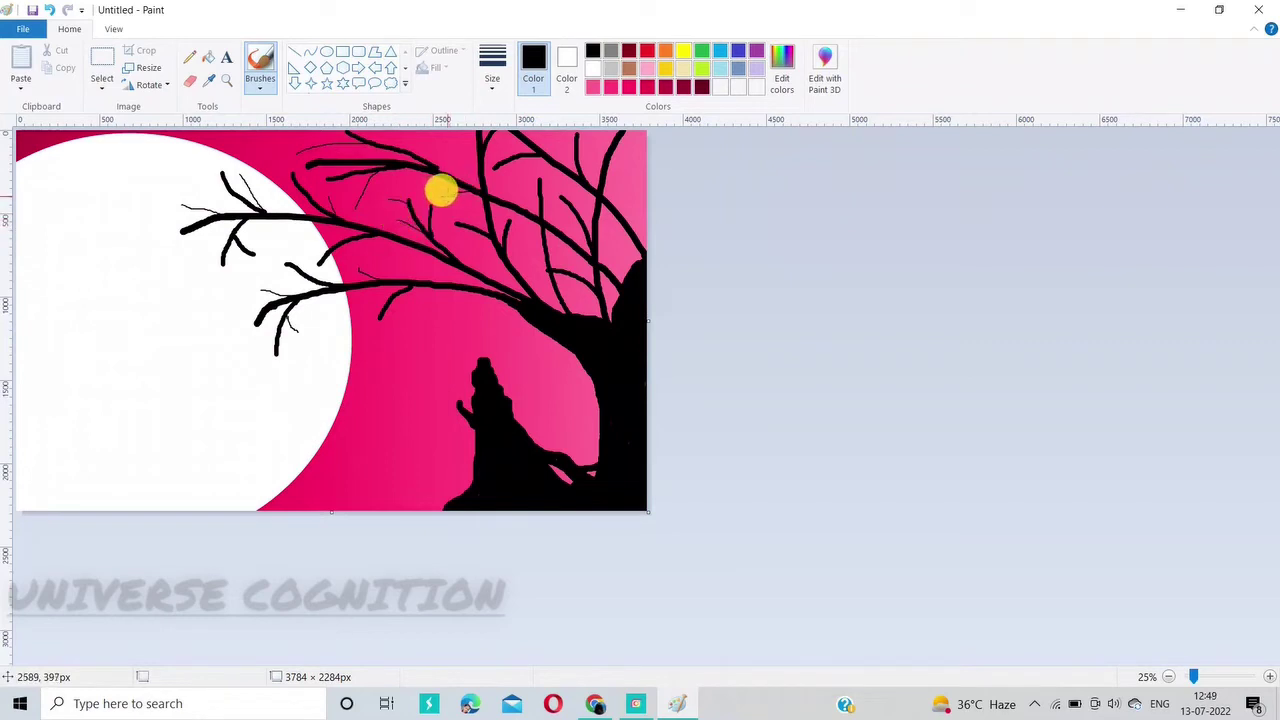
pyautogui.moveTo(532, 216); pyautogui.dragTo(512, 179)
pyautogui.moveTo(523, 282); pyautogui.dragTo(525, 239)
pyautogui.moveTo(523, 276); pyautogui.dragTo(478, 254)
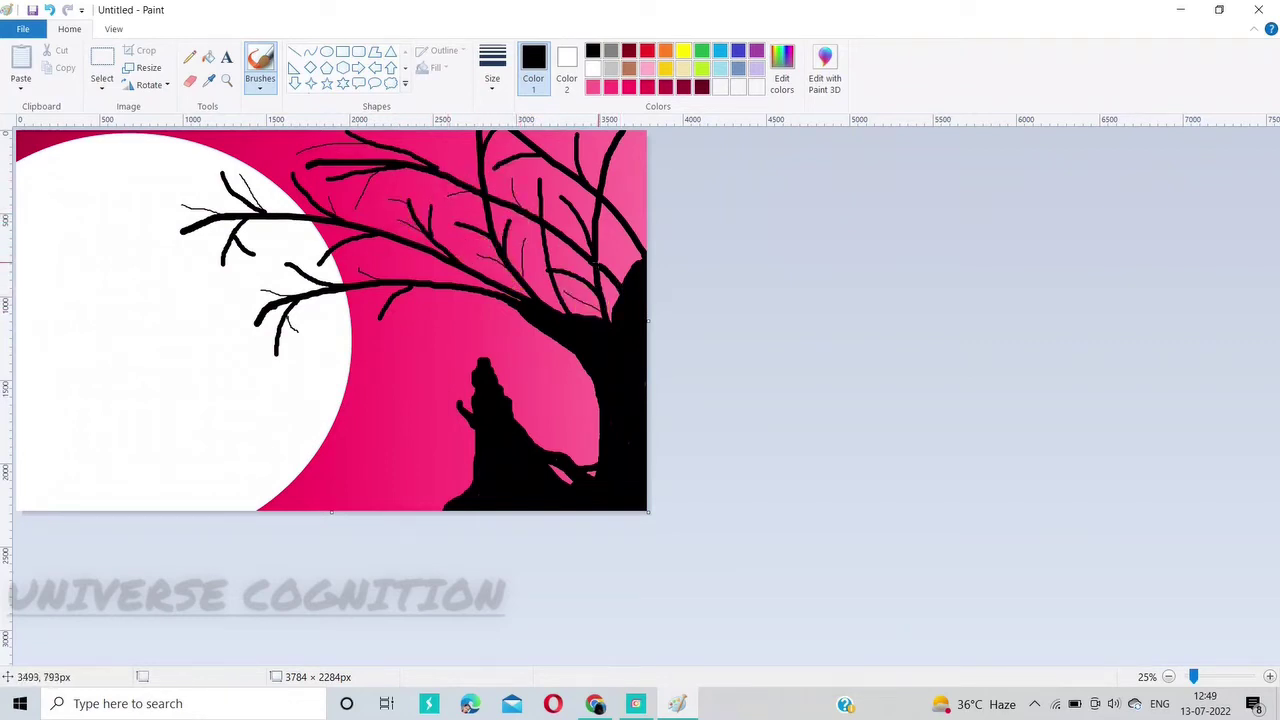
# Step: Add thin black twigs along the canvas's upper right edge and hanging beneath the lower long branches
pyautogui.moveTo(650, 143)
pyautogui.mouseDown()
pyautogui.moveTo(621, 180)
pyautogui.moveTo(638, 228)
pyautogui.mouseUp()
pyautogui.moveTo(558, 131); pyautogui.dragTo(551, 149)
pyautogui.moveTo(454, 134); pyautogui.dragTo(482, 171)
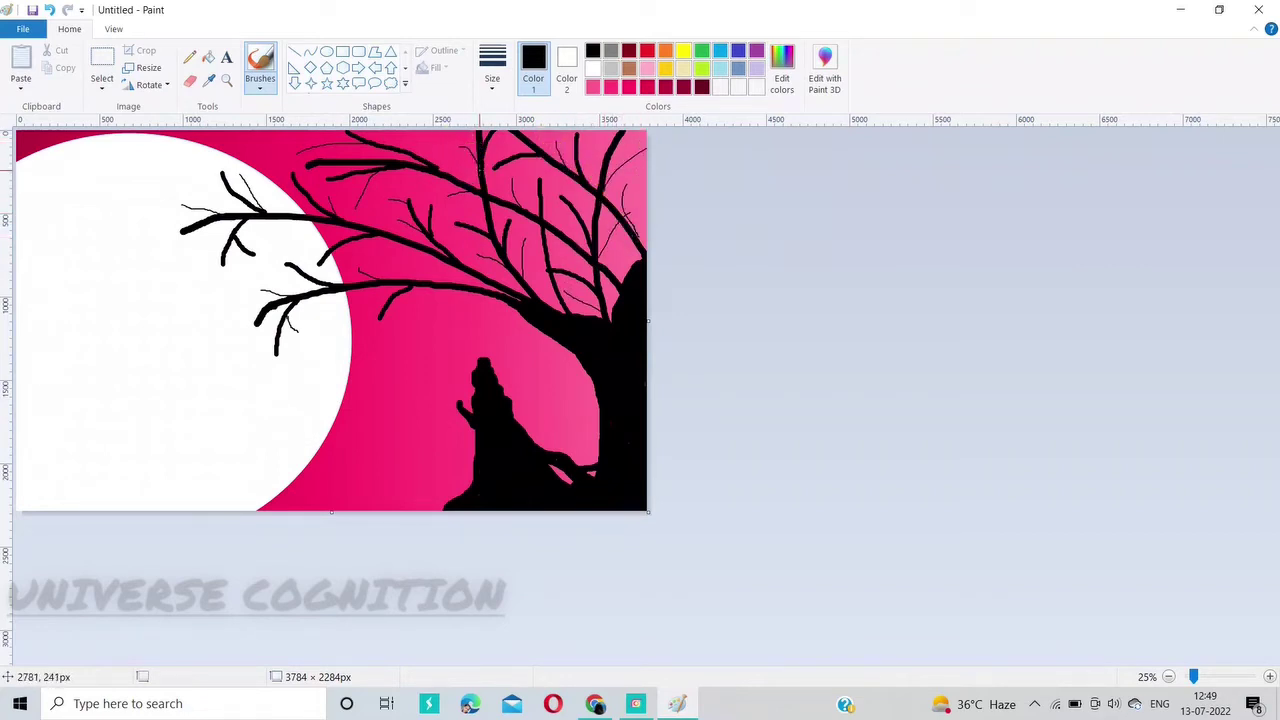
pyautogui.moveTo(406, 241)
pyautogui.mouseDown()
pyautogui.moveTo(384, 254)
pyautogui.moveTo(413, 262)
pyautogui.mouseUp()
pyautogui.moveTo(455, 286); pyautogui.dragTo(444, 311)
pyautogui.moveTo(336, 292); pyautogui.dragTo(333, 326)
pyautogui.moveTo(516, 306); pyautogui.dragTo(482, 304)
# Step: Switch to a soft airbrush in pink and dab blossoms on the thin twig tips over the moon
pyautogui.click(259, 85)
pyautogui.click(362, 116)
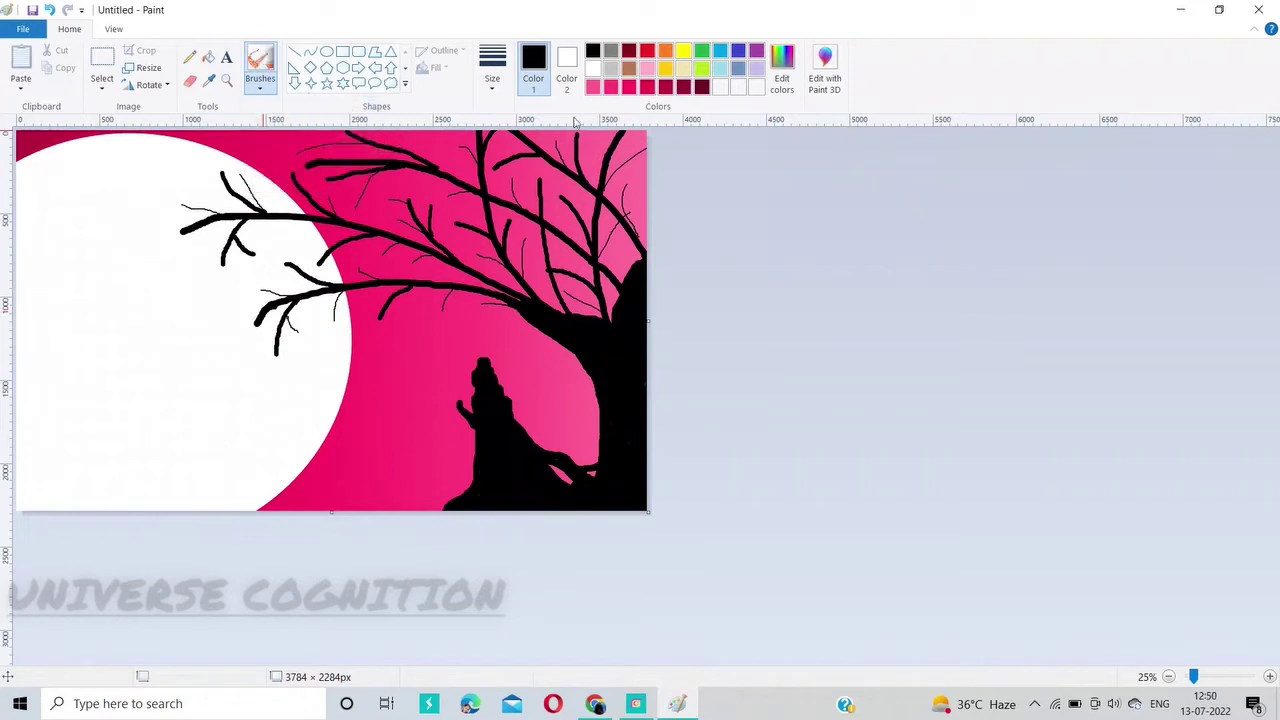
pyautogui.click(600, 86)
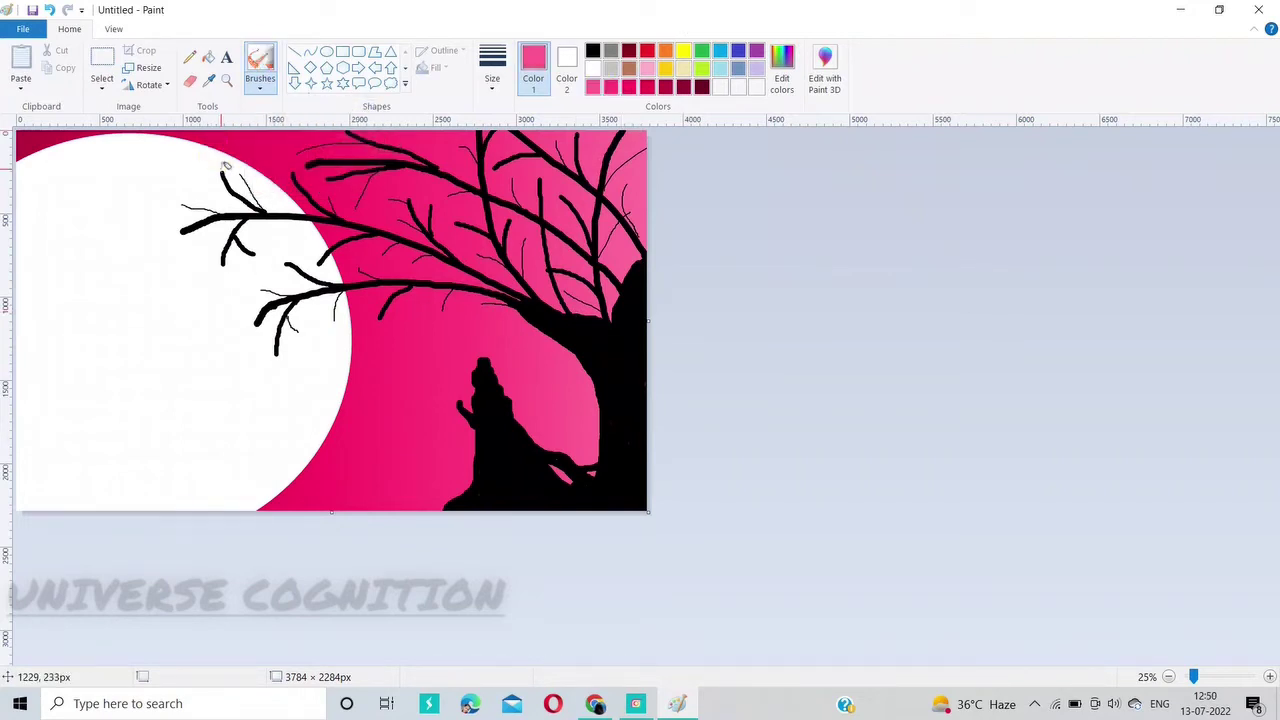
pyautogui.click(222, 161)
pyautogui.click(220, 169)
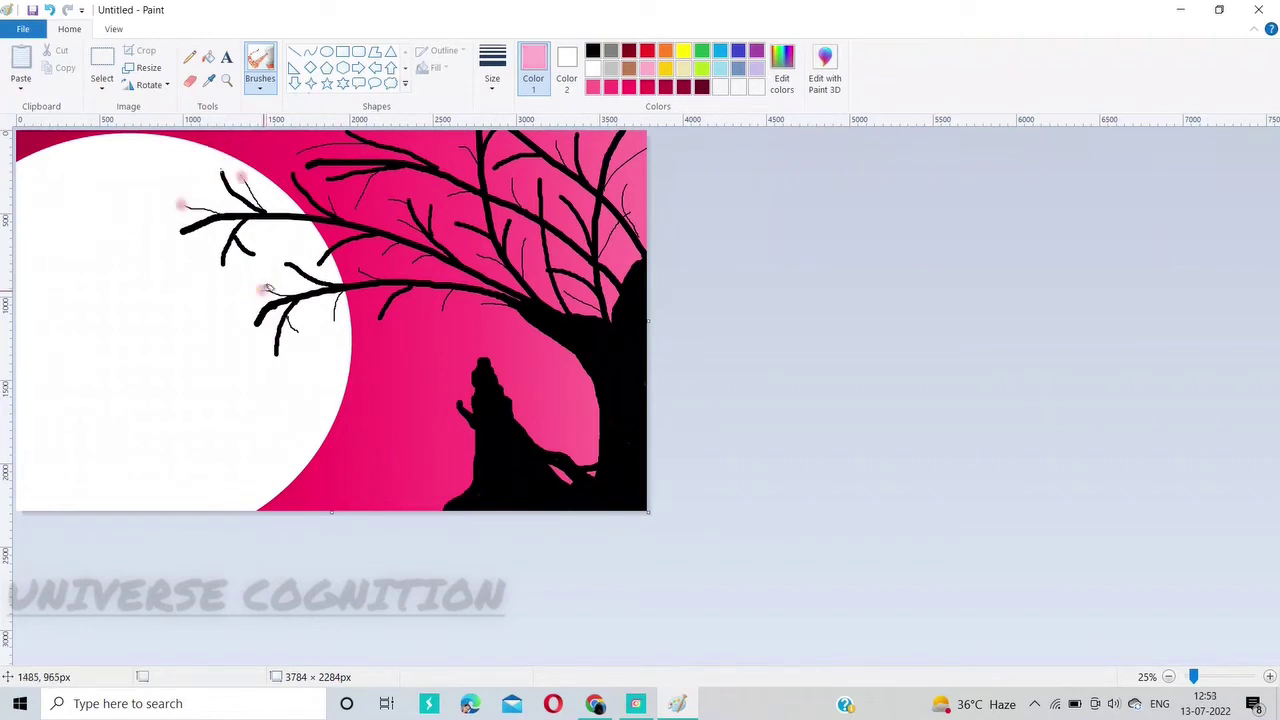
pyautogui.click(298, 337)
pyautogui.click(335, 325)
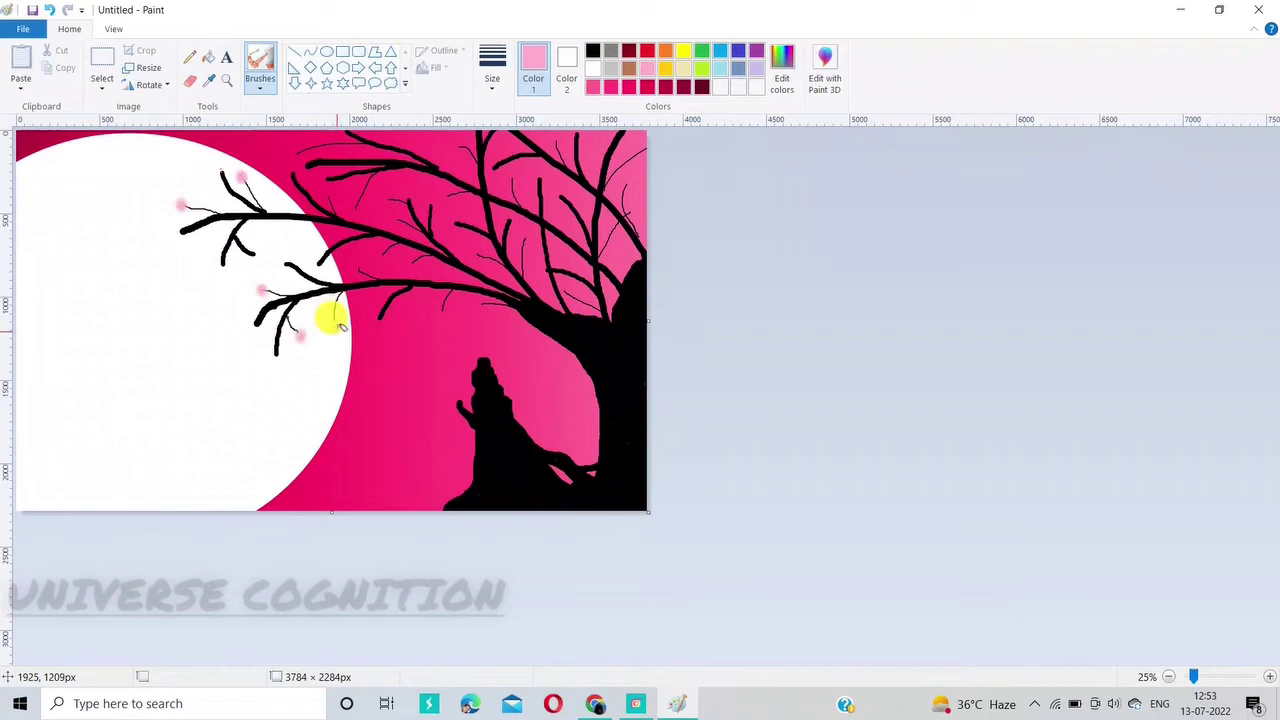
# Step: Dab light-pink blossoms on the thin twig tips between the moon's edge and the upright branch
pyautogui.click(358, 267)
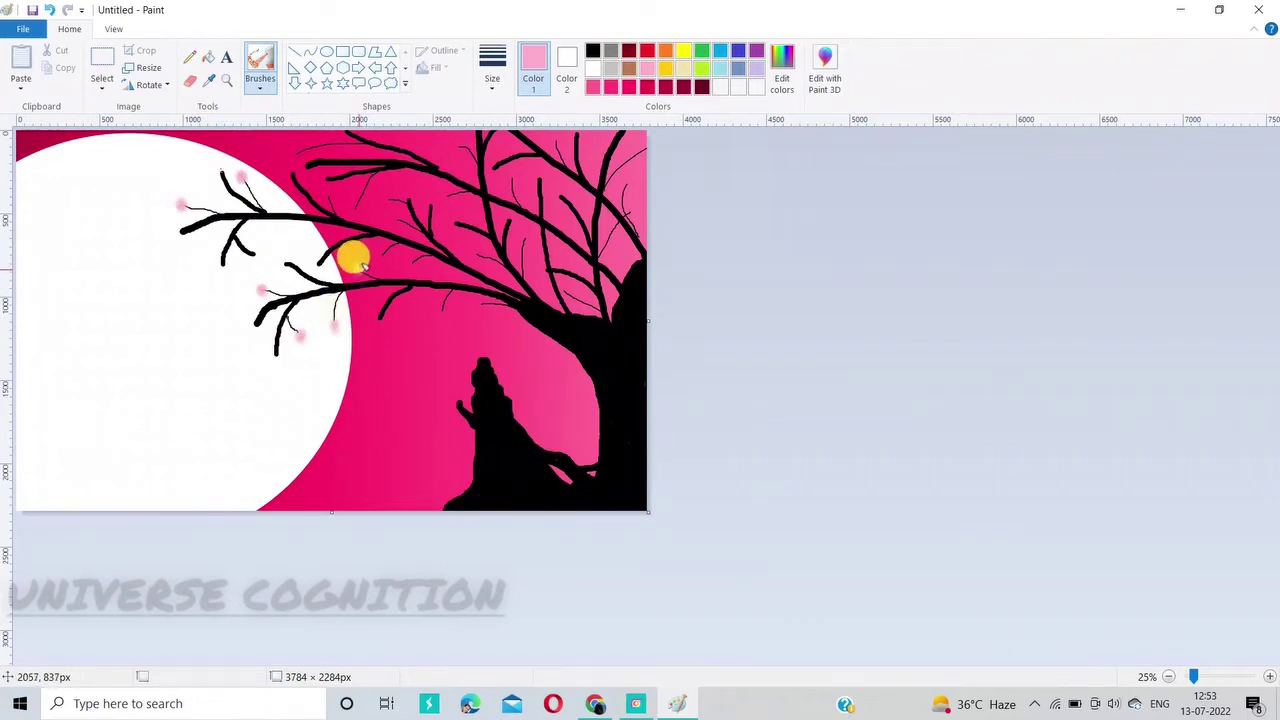
pyautogui.click(383, 252)
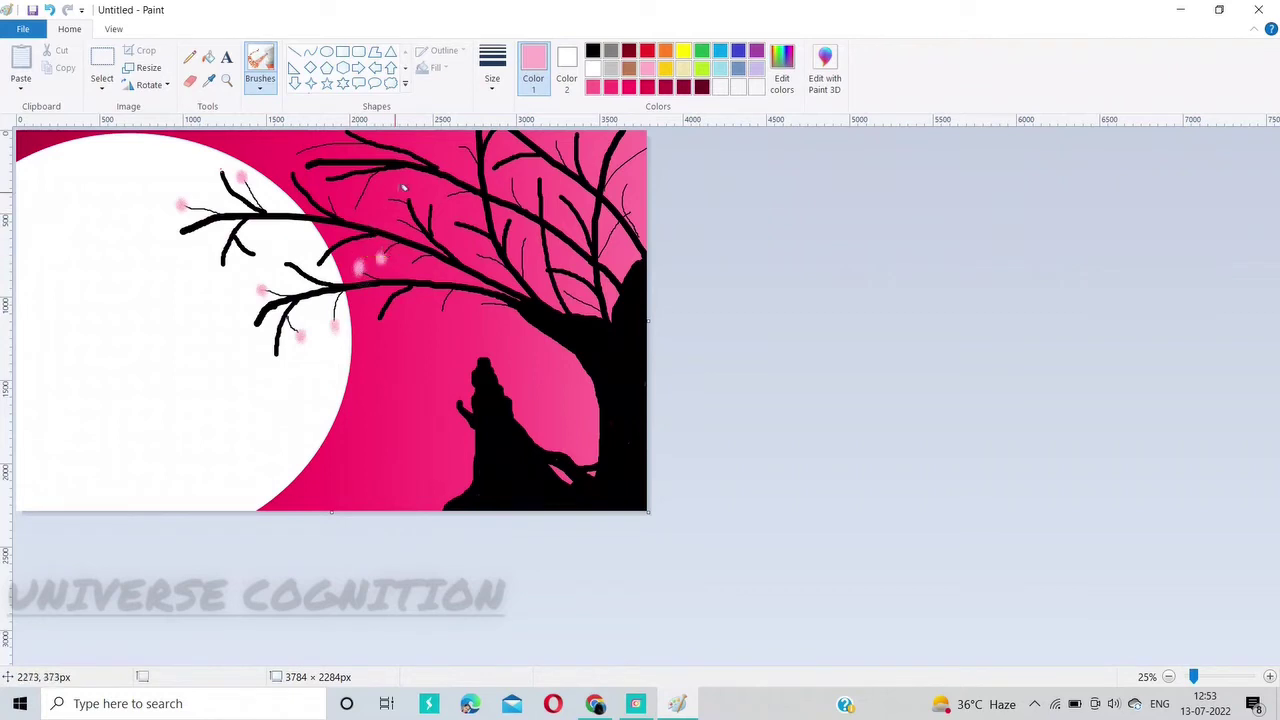
pyautogui.click(390, 197)
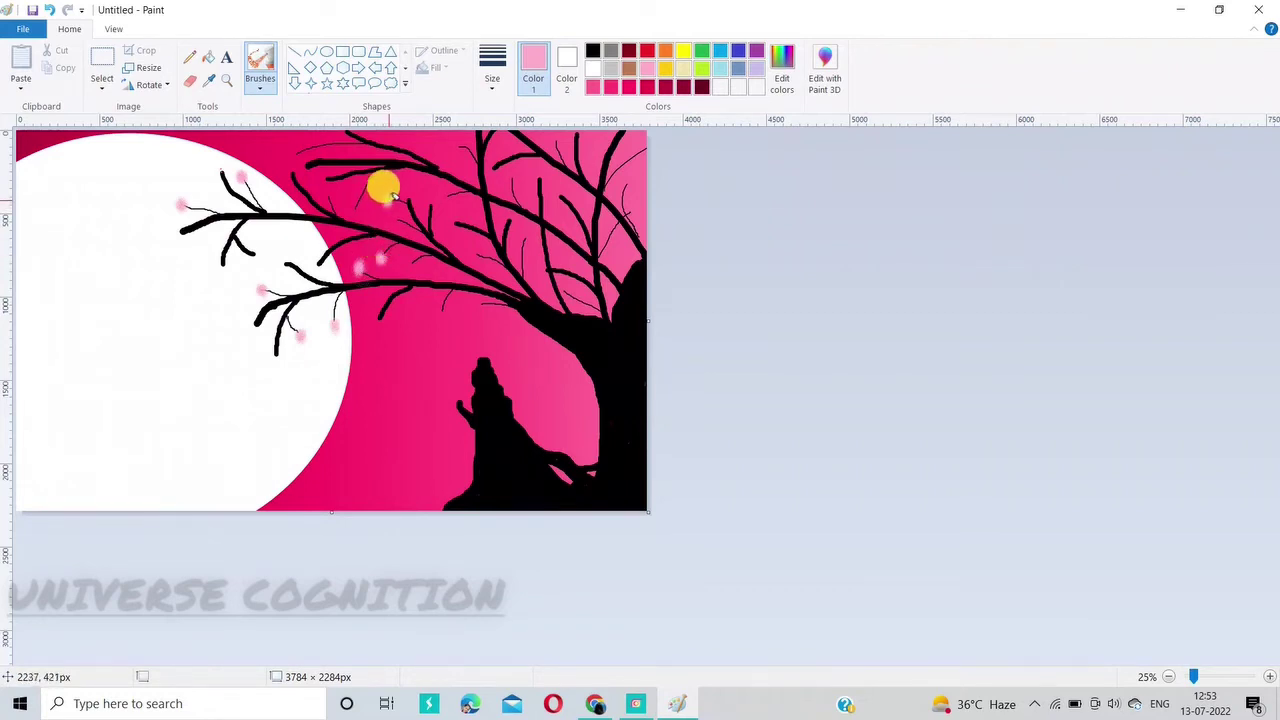
pyautogui.click(446, 192)
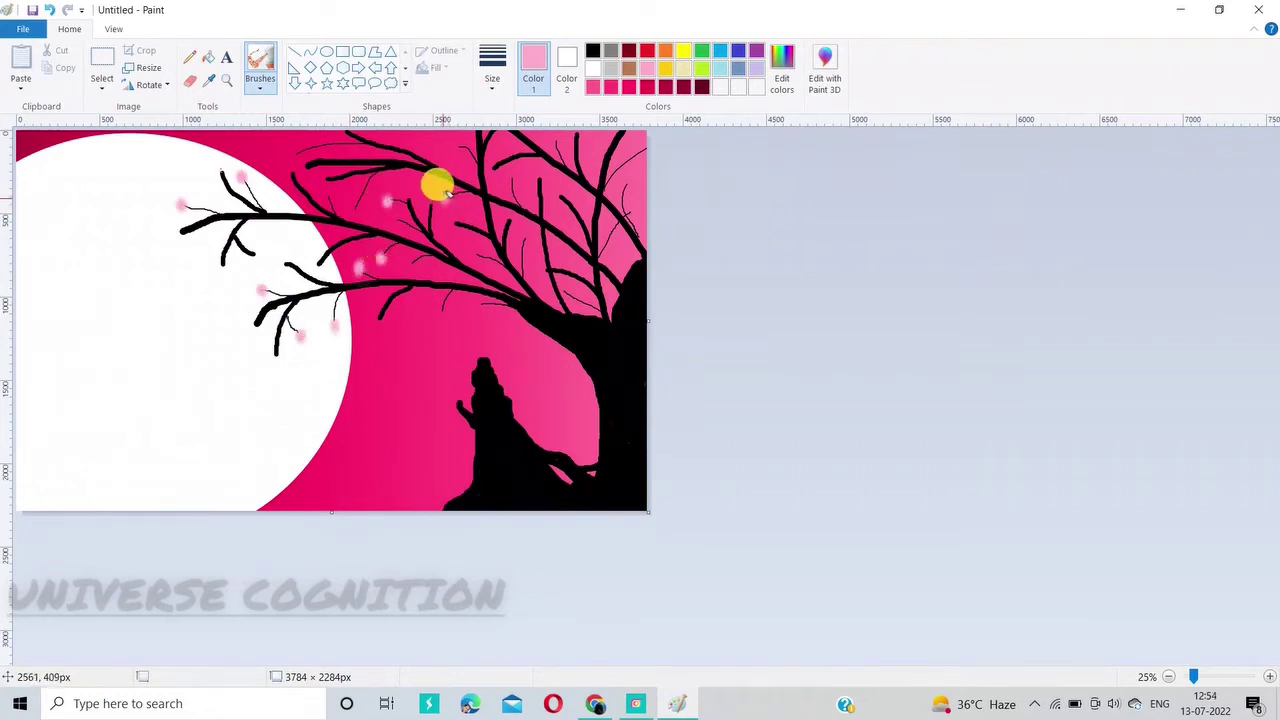
pyautogui.click(455, 143)
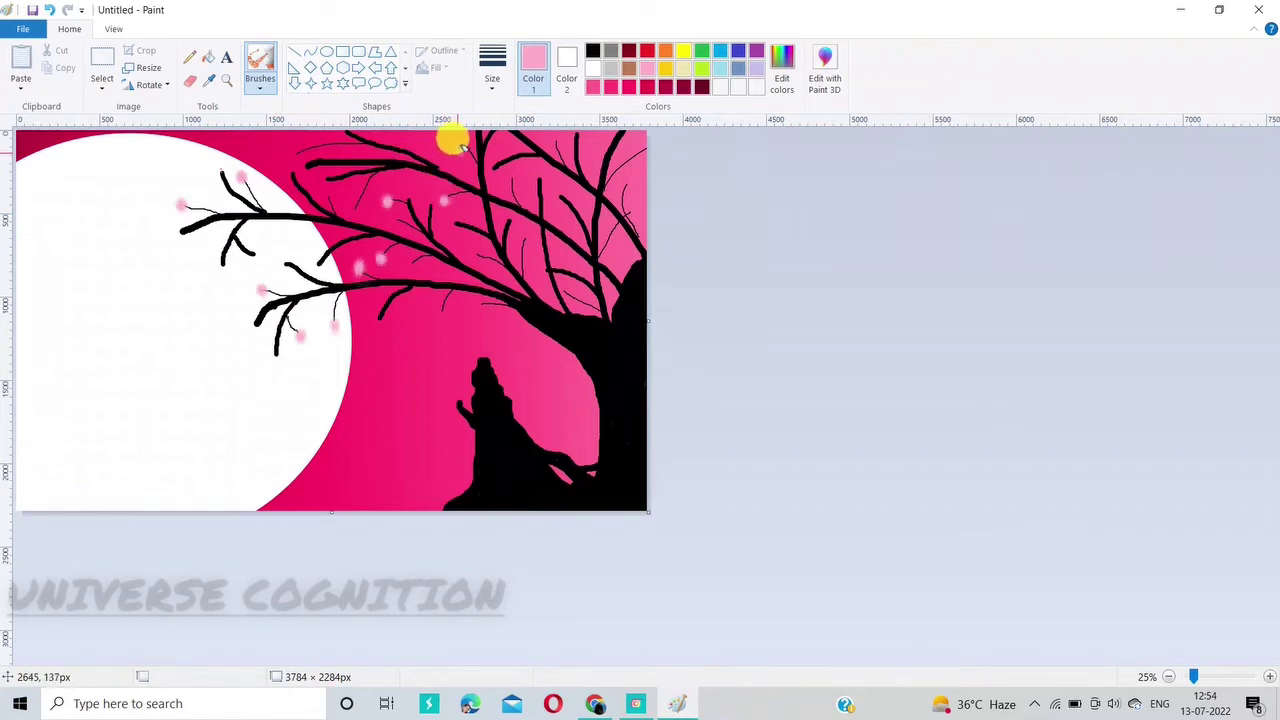
pyautogui.click(298, 146)
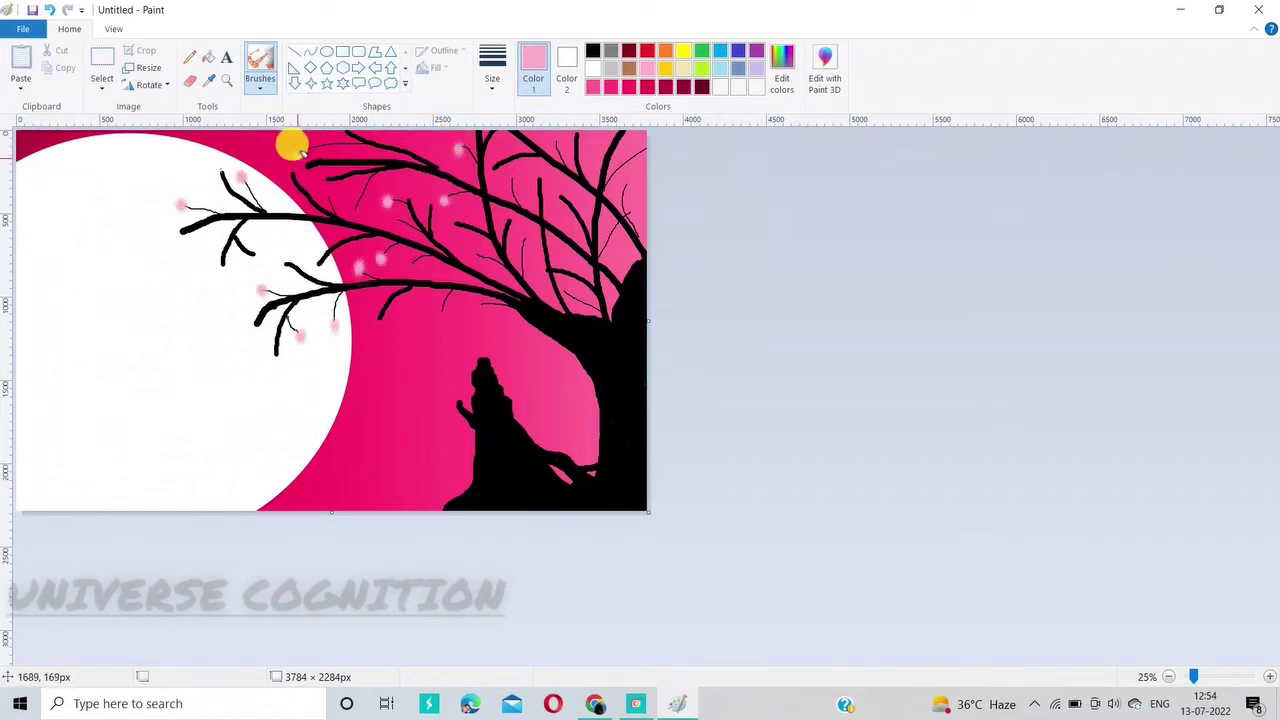
pyautogui.click(411, 262)
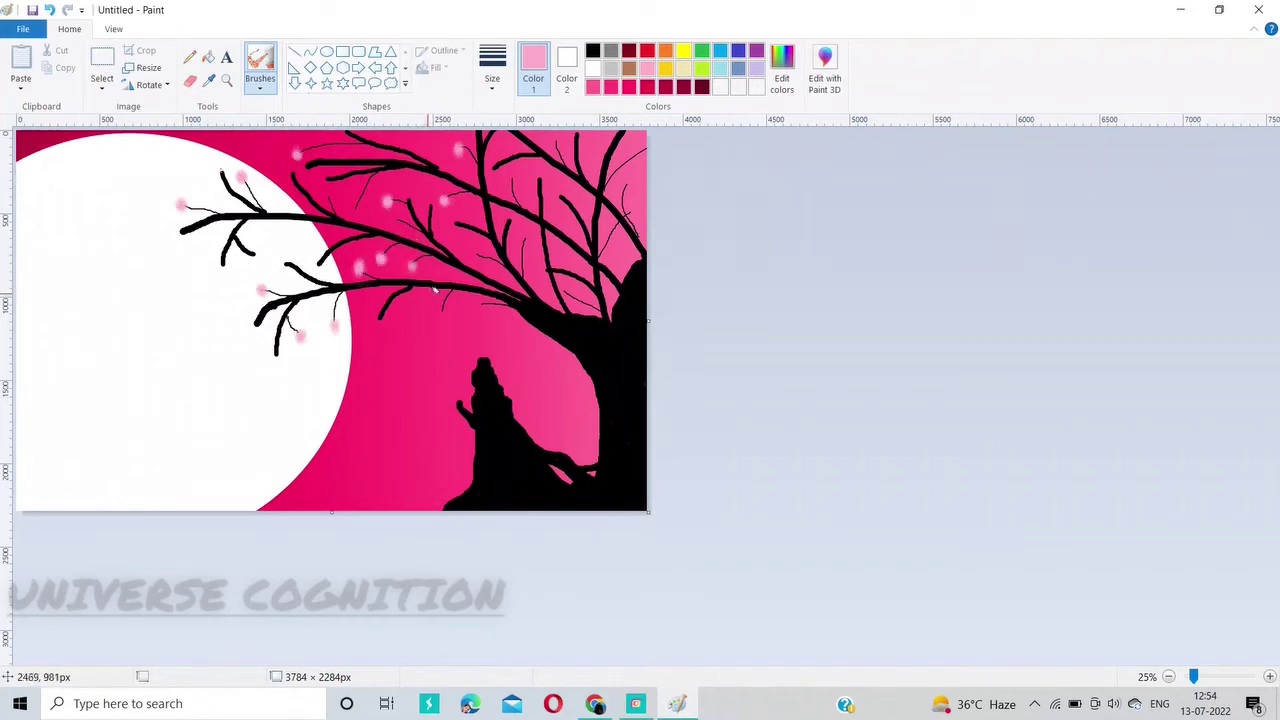
# Step: Dab light-pink blossoms on the twig tips below the lowest branch and among the central and upper branches
pyautogui.click(433, 304)
pyautogui.click(480, 300)
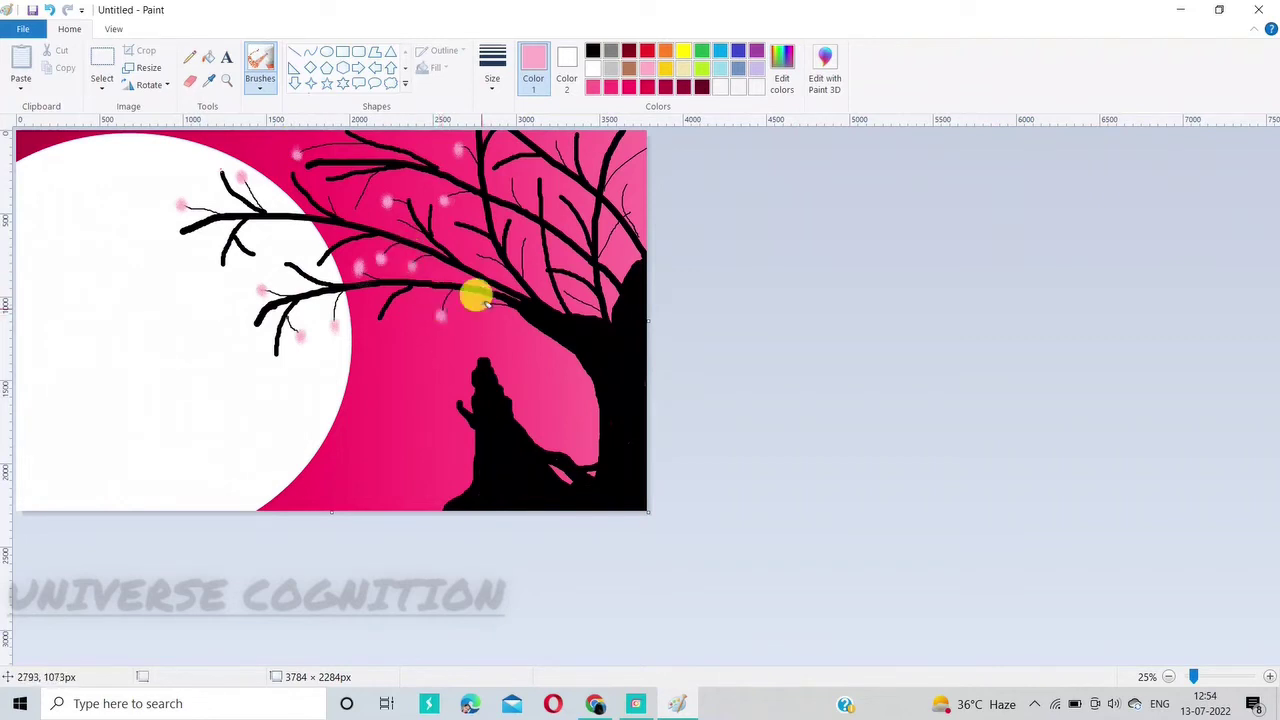
pyautogui.click(481, 250)
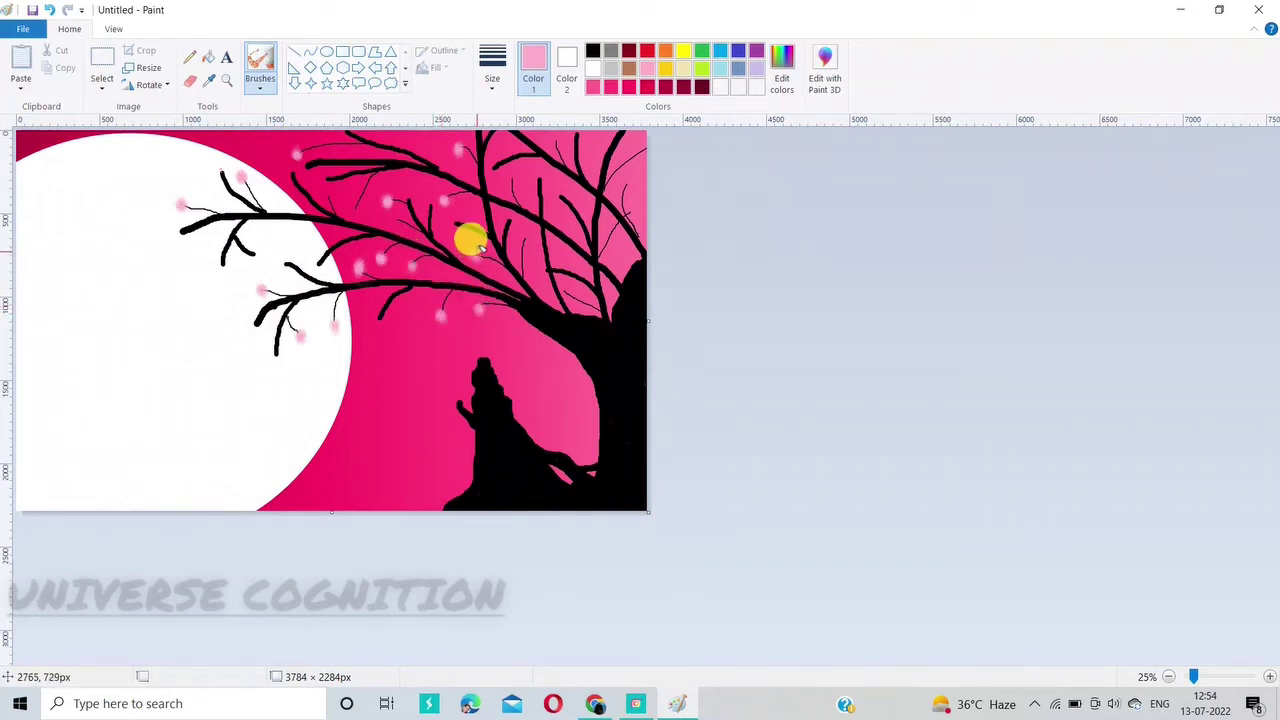
pyautogui.click(528, 235)
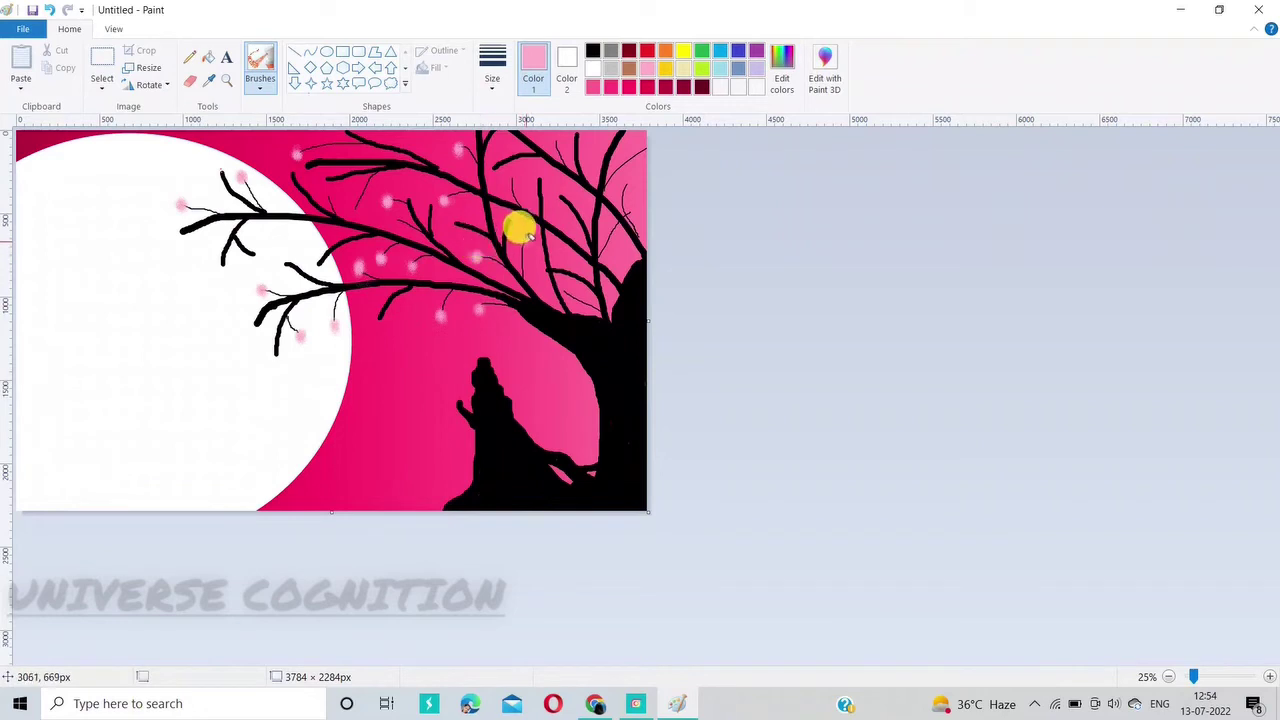
pyautogui.click(516, 176)
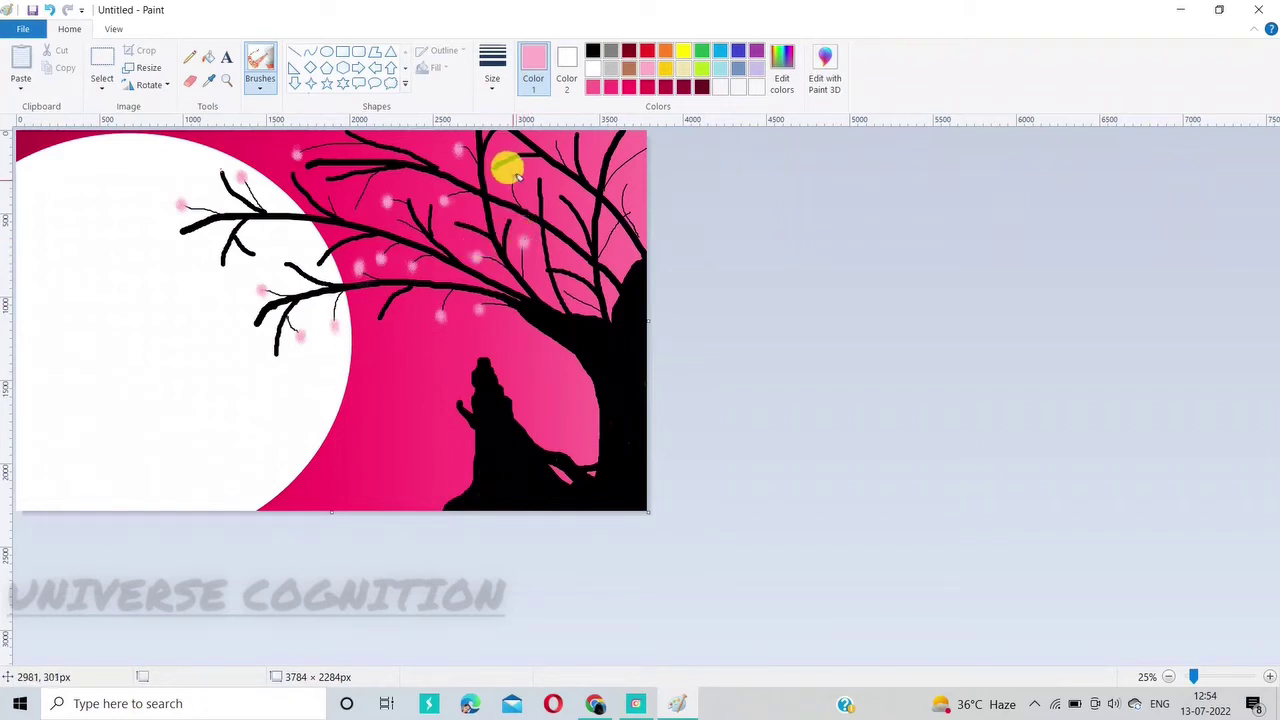
pyautogui.click(556, 135)
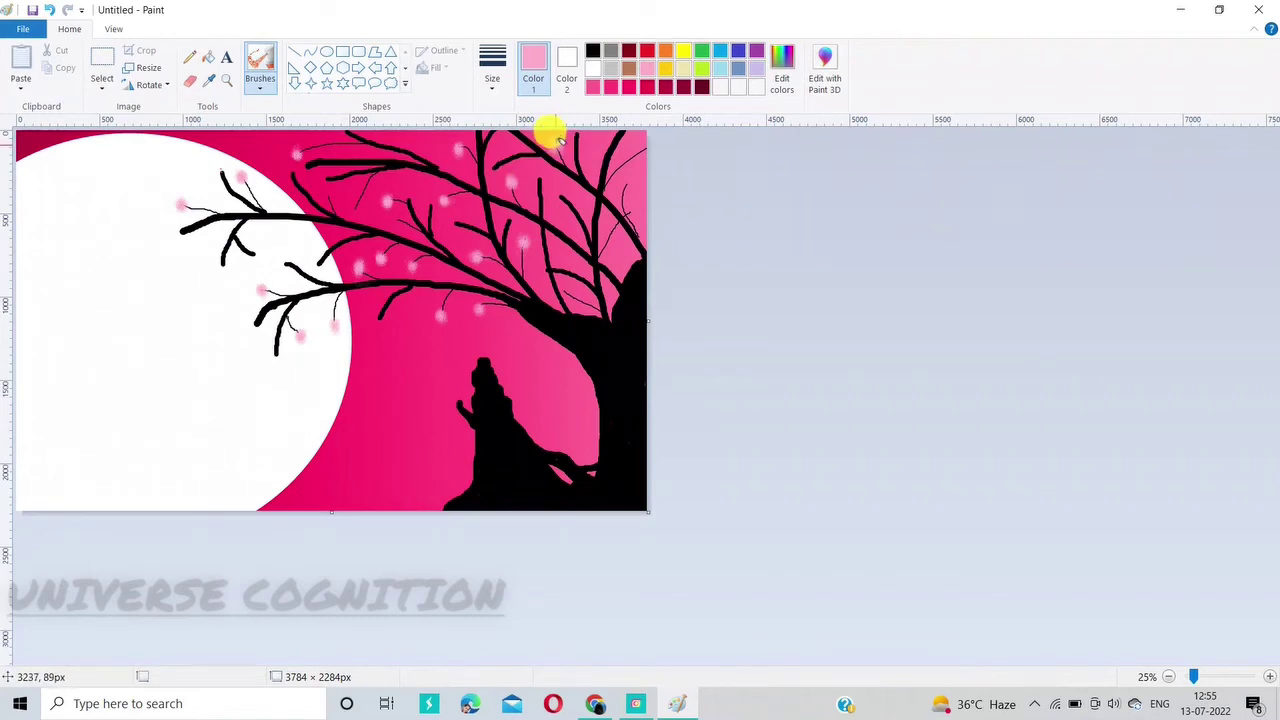
# Step: Choose a brush size and dab light-pink blossoms on the twig tips at the canvas's upper right corner and beside the trunk
pyautogui.click(643, 130)
pyautogui.click(634, 143)
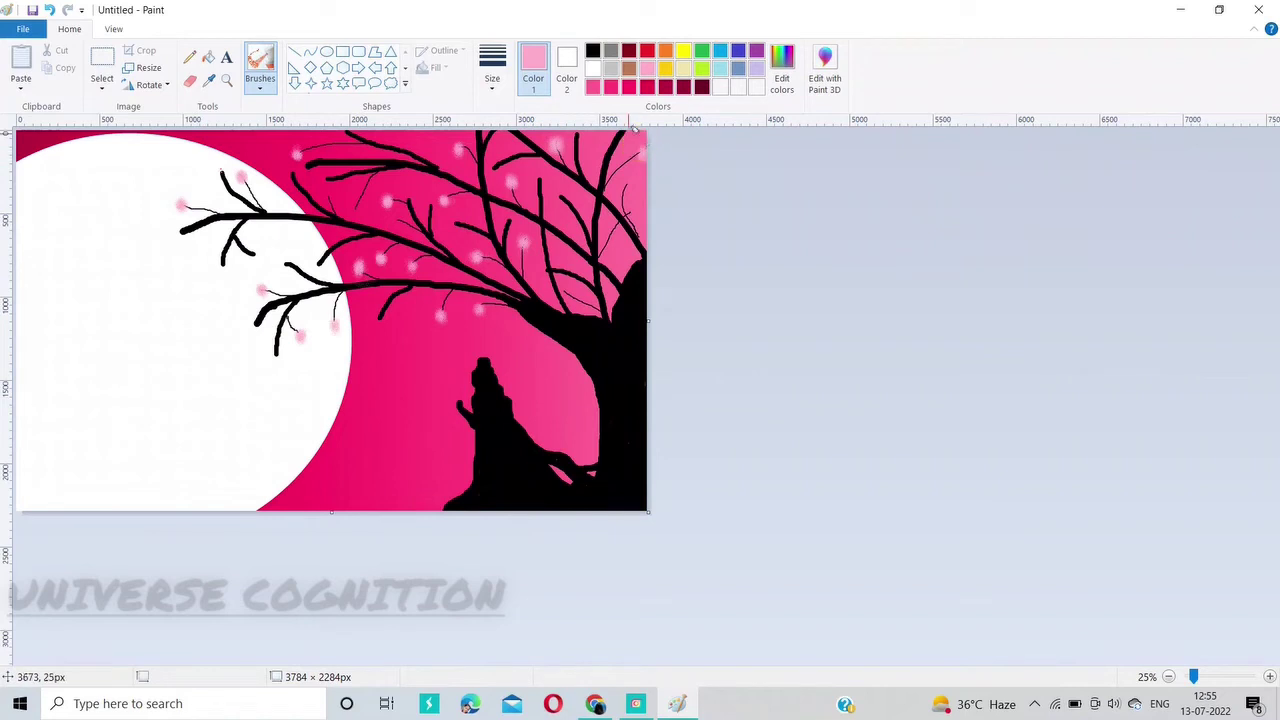
pyautogui.click(262, 86)
pyautogui.click(494, 80)
pyautogui.click(543, 214)
pyautogui.click(638, 139)
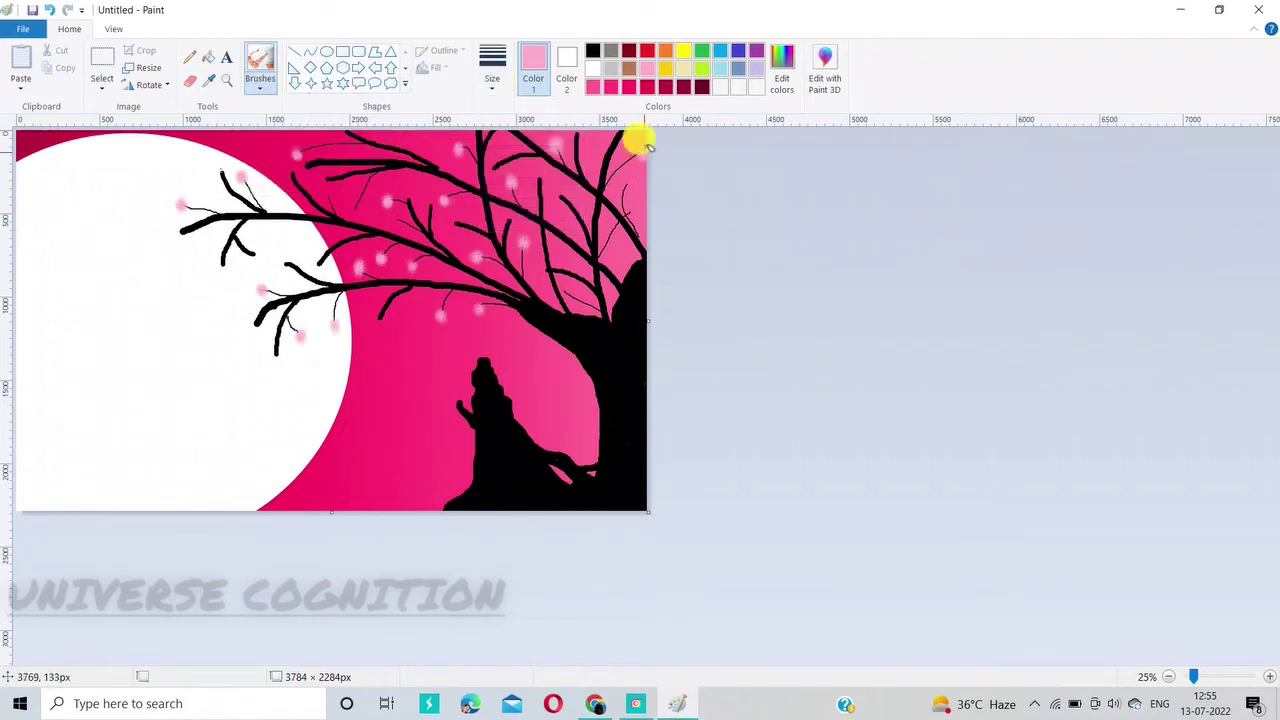
pyautogui.click(628, 180)
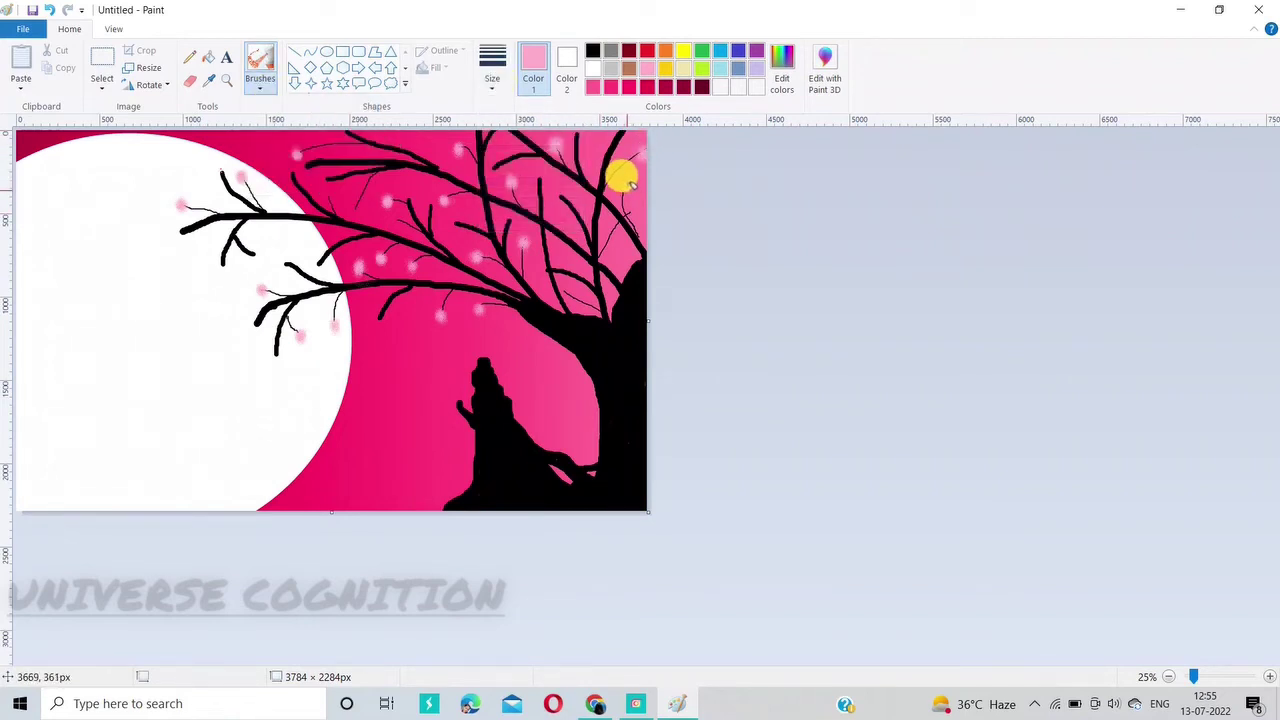
pyautogui.moveTo(628, 214); pyautogui.dragTo(626, 208)
pyautogui.click(565, 290)
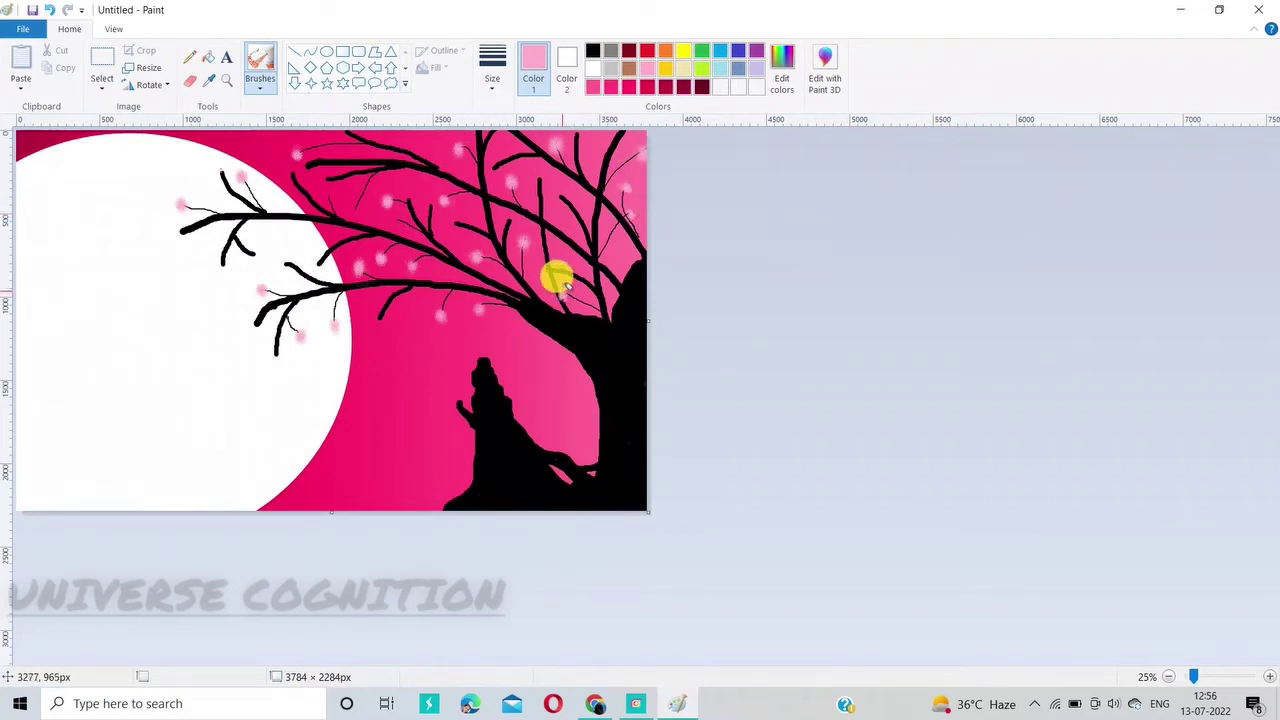
# Step: Dab light-pink blossoms on the two remaining bare thin twigs just outside the moon's upper edge
pyautogui.click(355, 200)
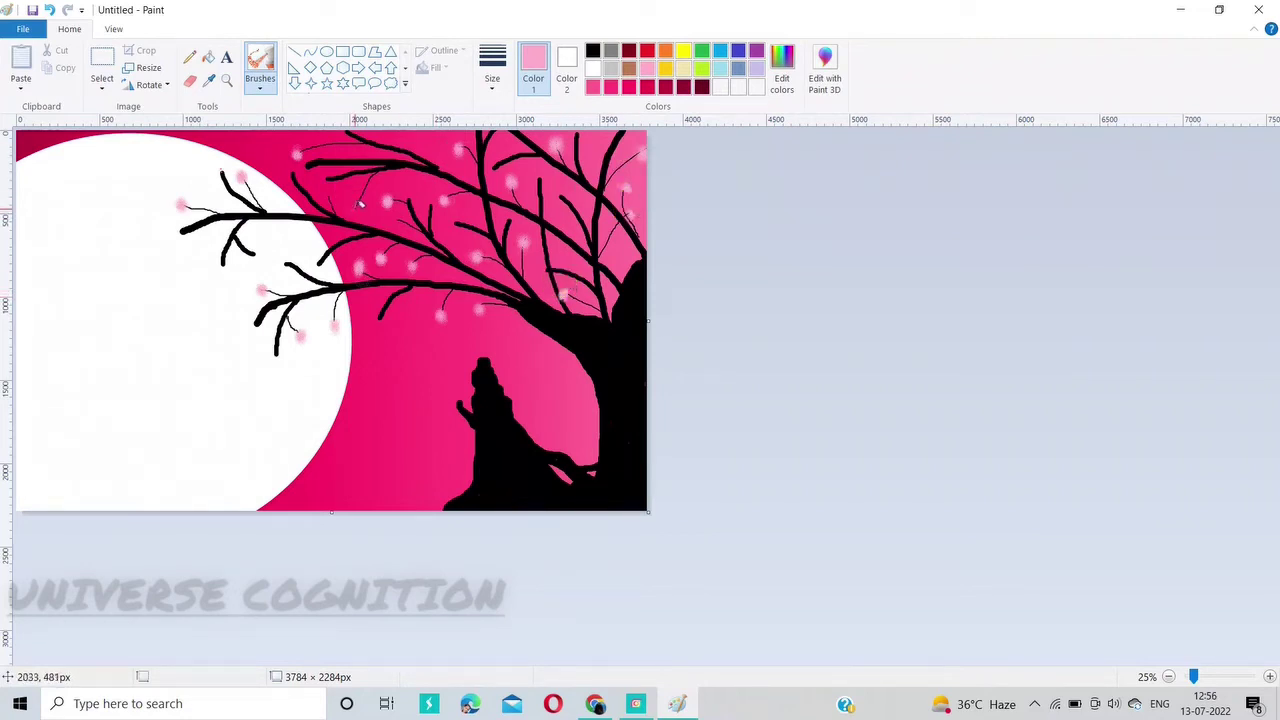
pyautogui.click(362, 202)
pyautogui.click(324, 187)
# Step: Switch to crimson and dab blossoms on the four thick twig tips of the upper branch over the moon
pyautogui.click(648, 87)
pyautogui.click(219, 172)
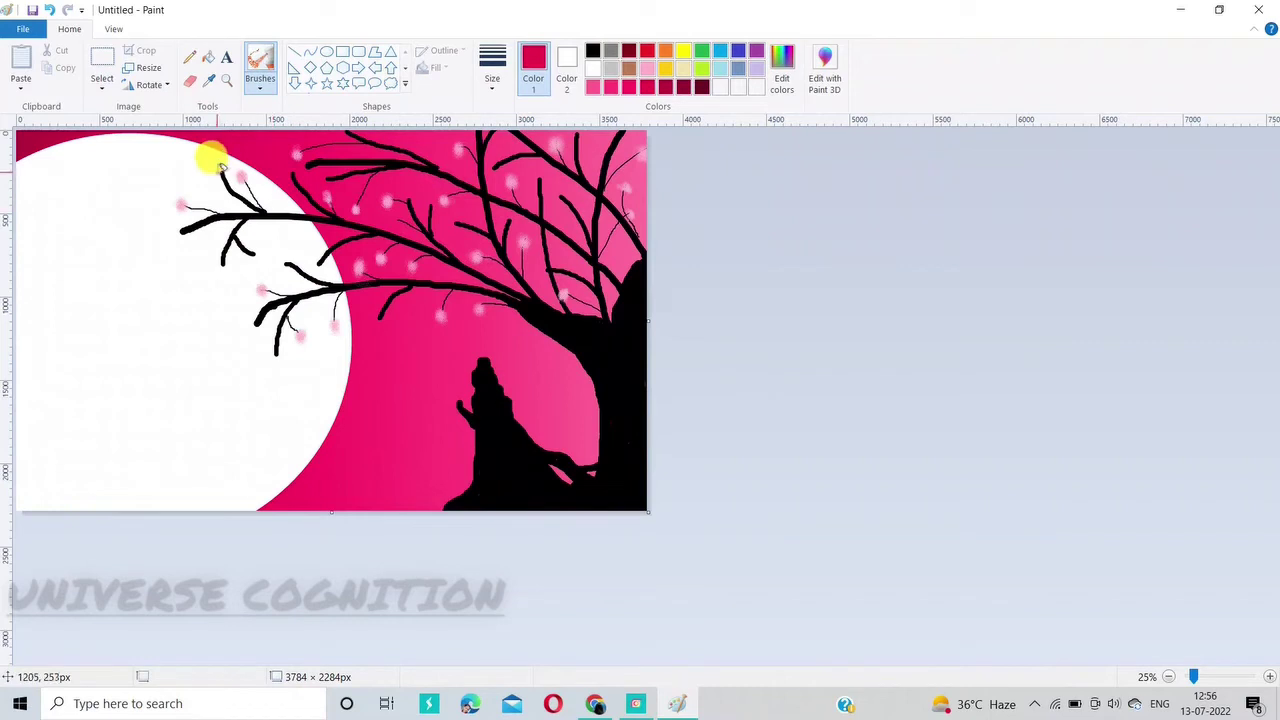
pyautogui.click(183, 231)
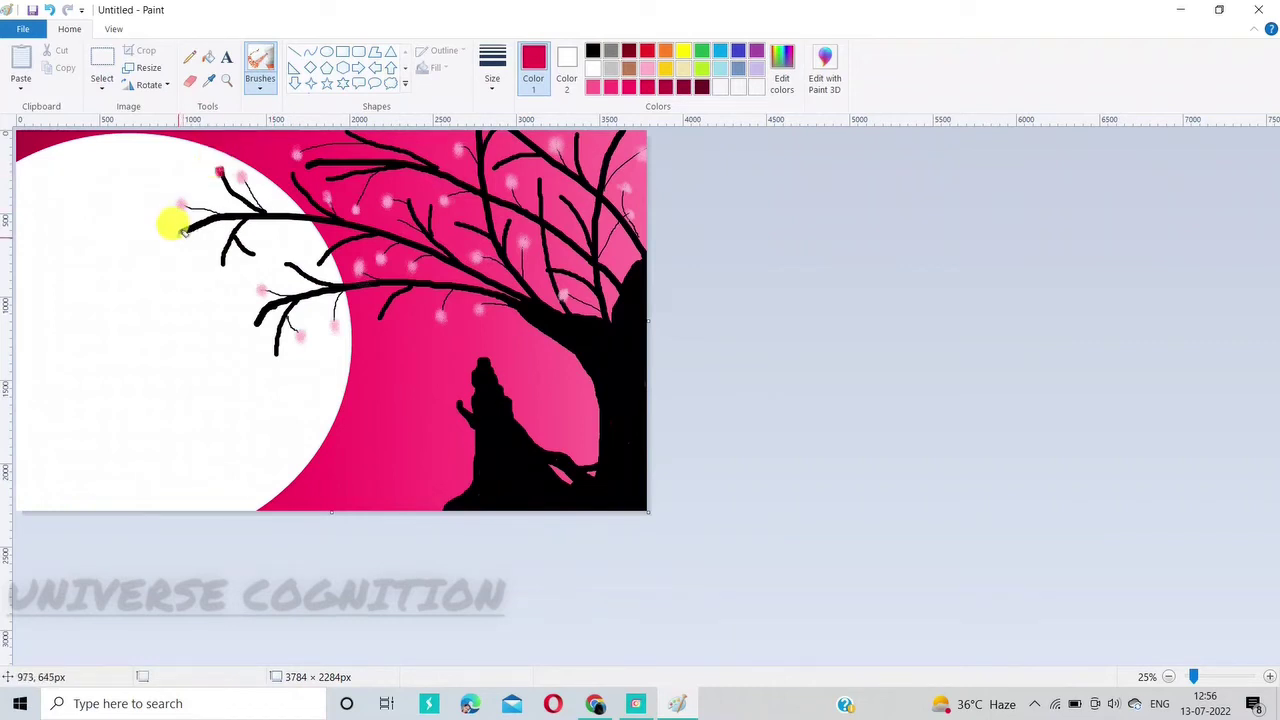
pyautogui.click(174, 222)
pyautogui.click(225, 259)
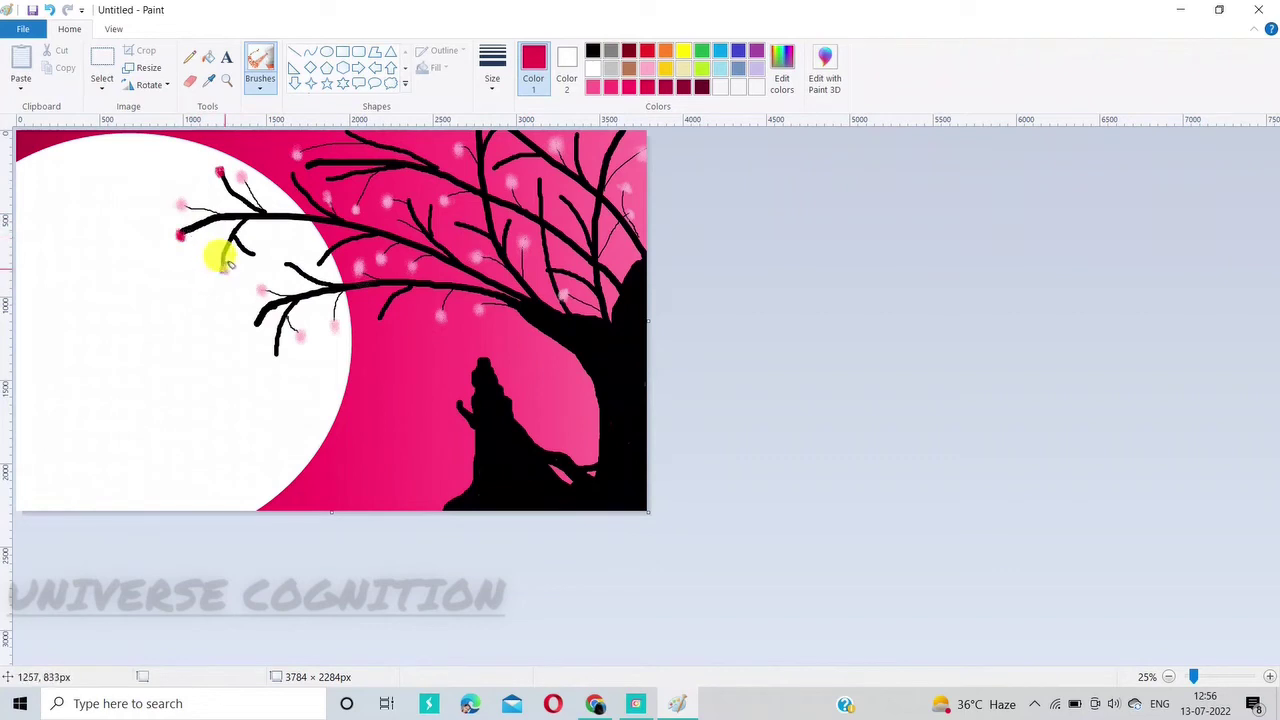
pyautogui.click(256, 244)
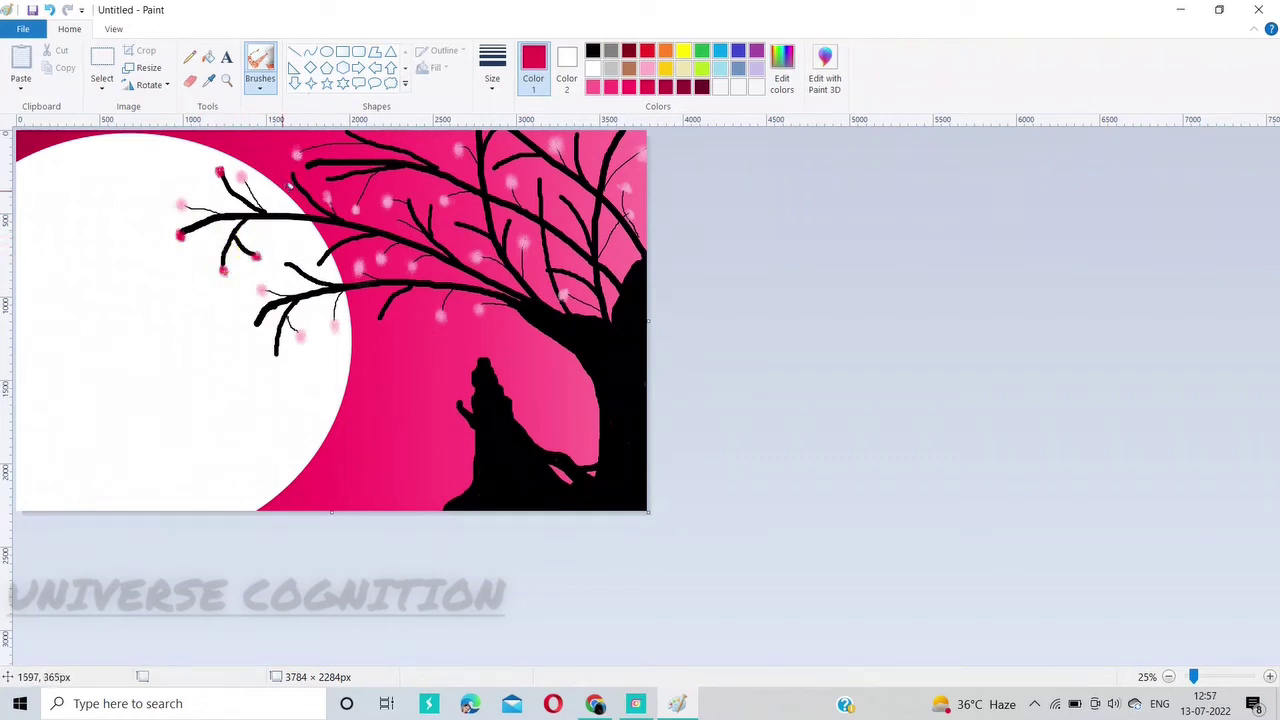
# Step: Switch to dark maroon and dab blossoms on the thick branch tips just outside the moon's upper edge
pyautogui.click(297, 171)
pyautogui.click(684, 86)
pyautogui.click(292, 168)
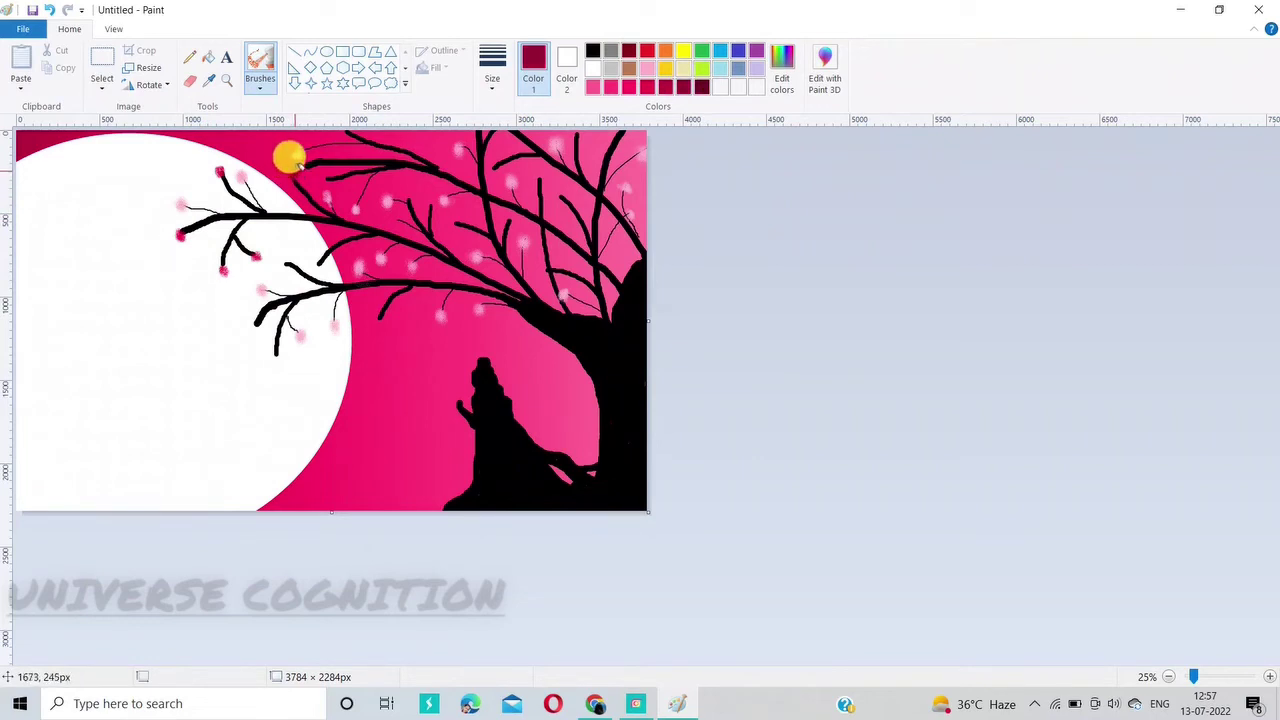
pyautogui.click(332, 172)
pyautogui.click(316, 157)
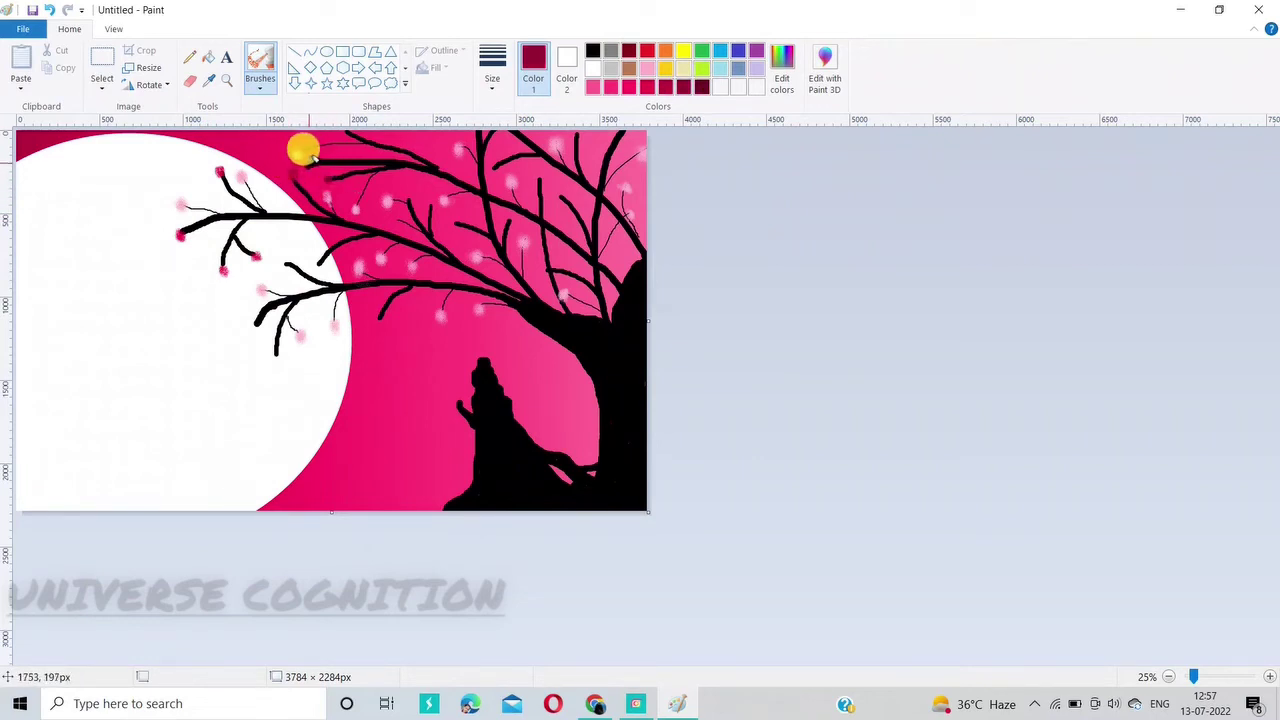
# Step: Switch back to crimson and dab blossoms on the lower branch's two outer tips and the twig tip at the moon's edge
pyautogui.click(629, 87)
pyautogui.click(276, 347)
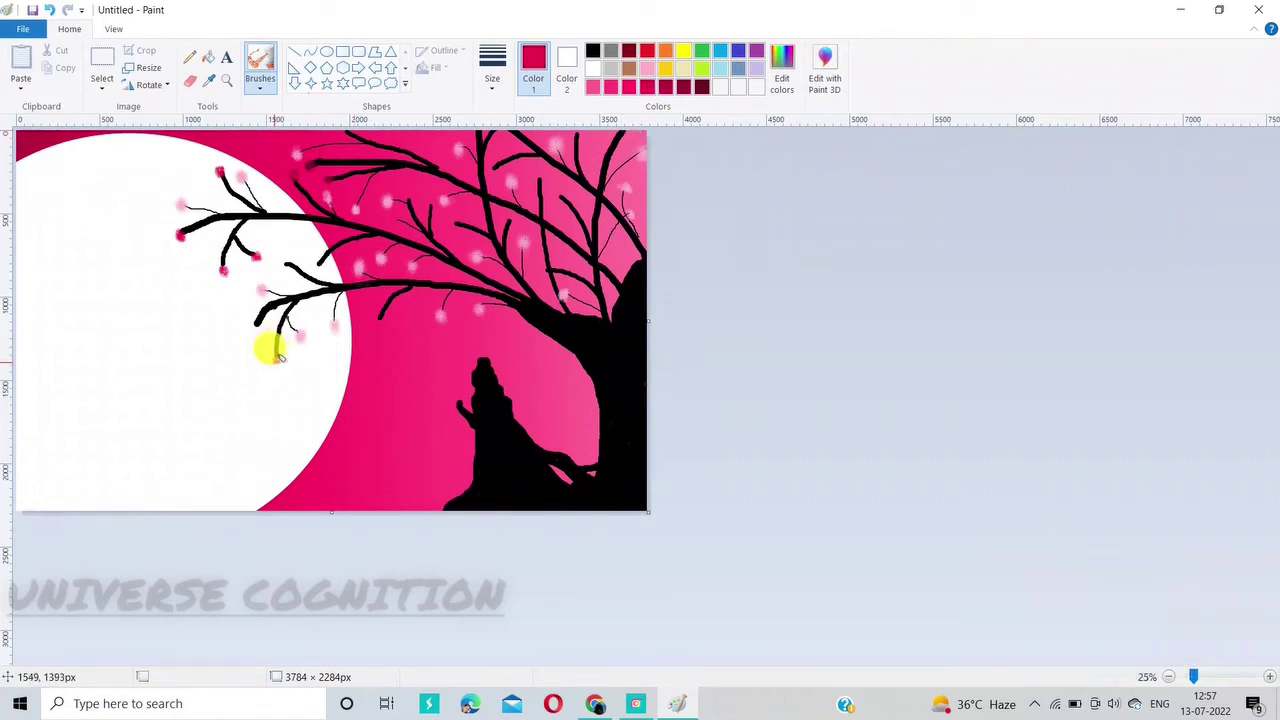
pyautogui.click(257, 325)
pyautogui.click(320, 257)
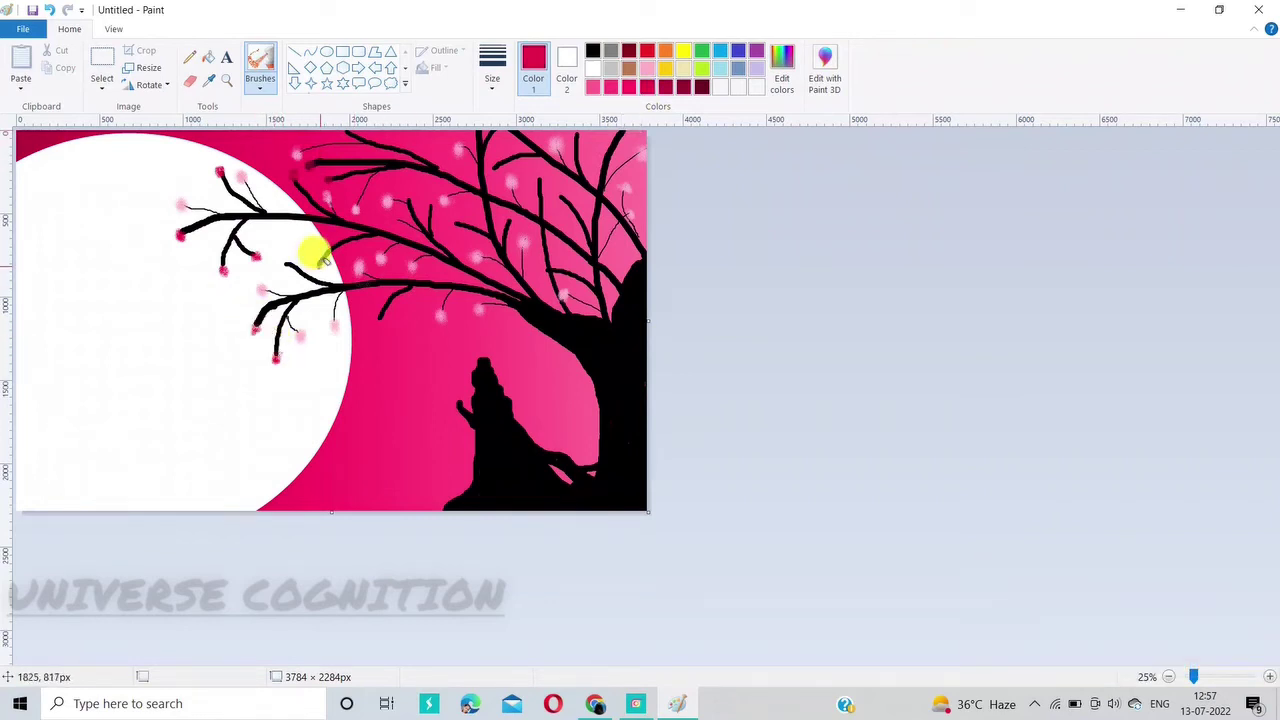
# Step: Dab crimson blossoms on the branch tip at the canvas's upper edge and the short tip beside the central upright branch
pyautogui.click(340, 122)
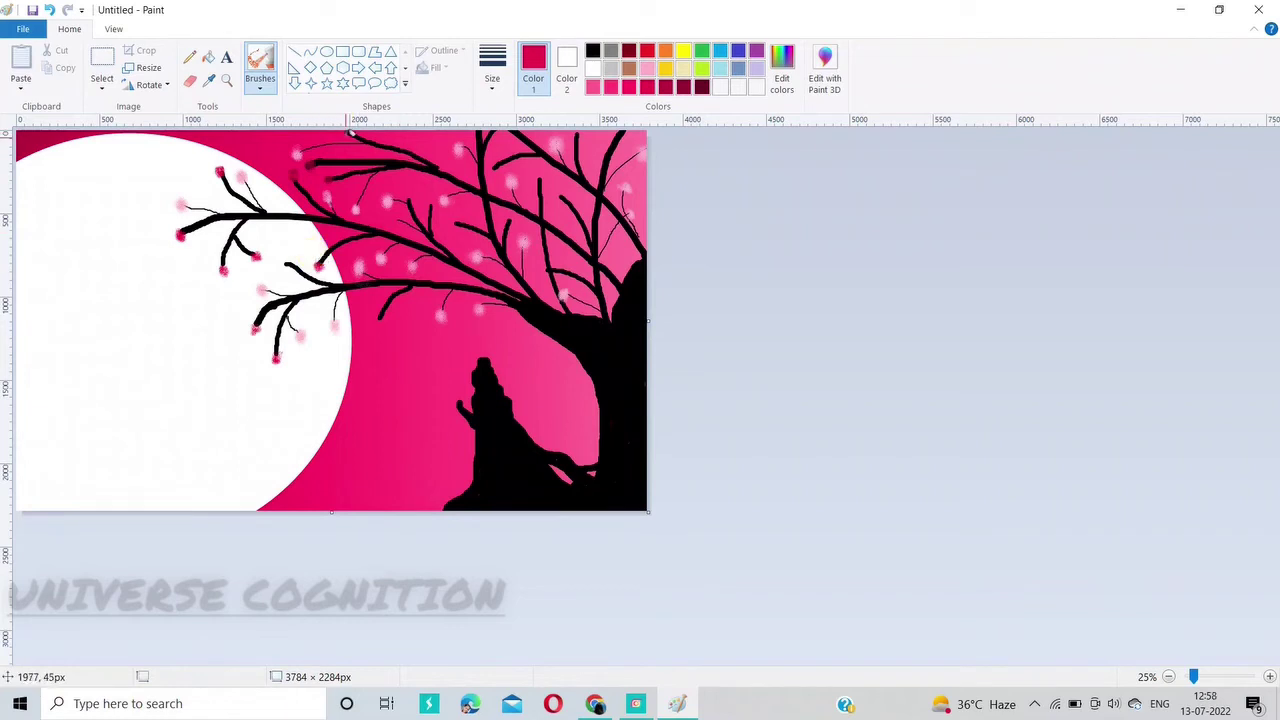
pyautogui.click(345, 124)
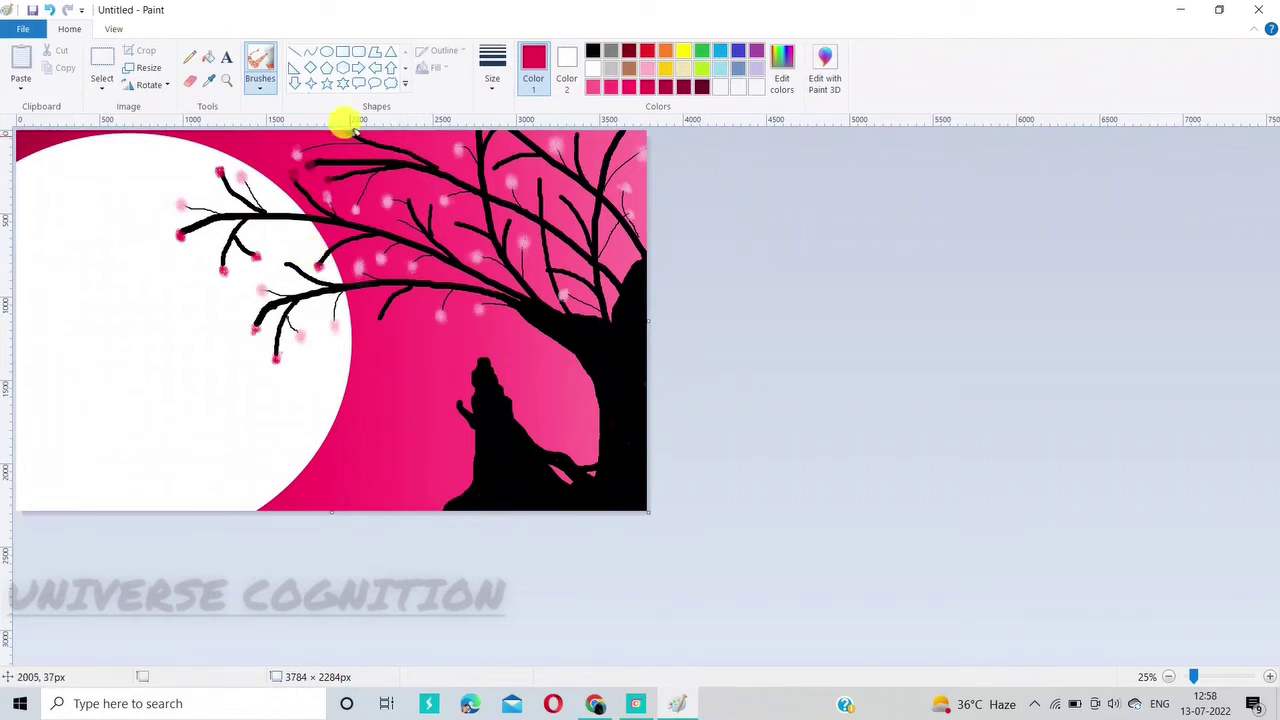
pyautogui.click(488, 160)
pyautogui.click(493, 162)
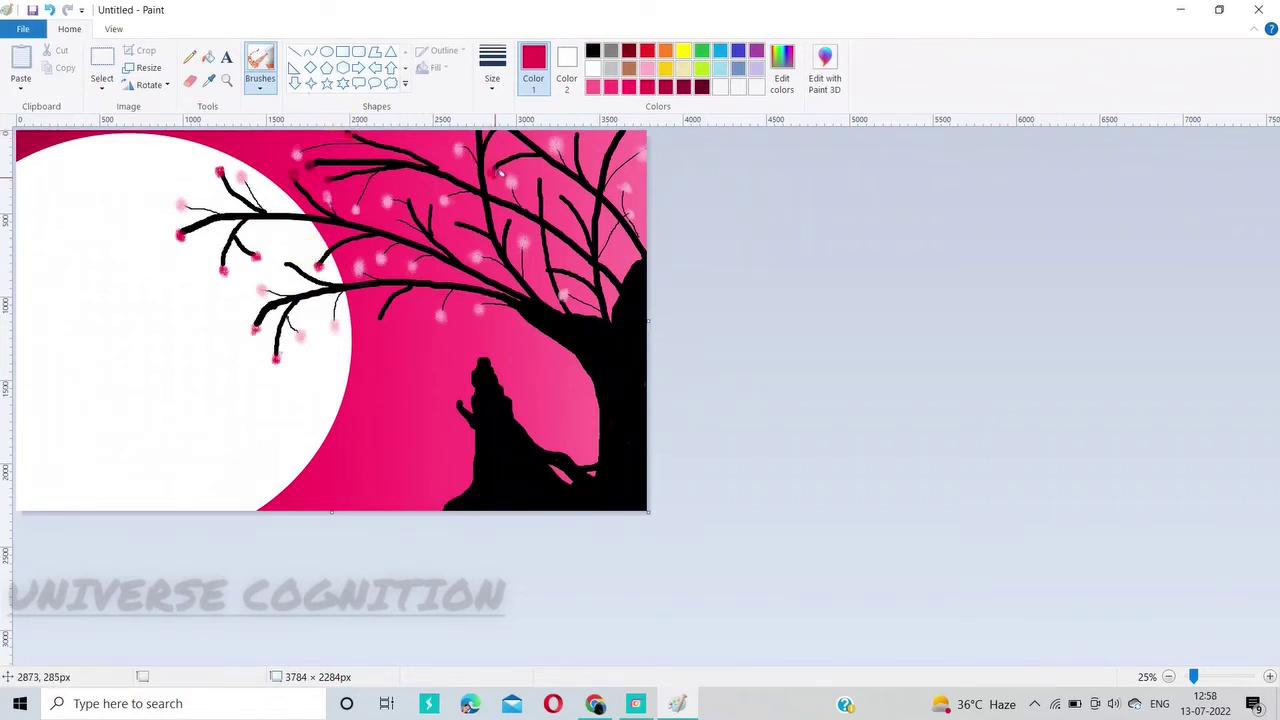
# Step: Switch to dark crimson and dab blossoms on the thick branch tips in the canvas's upper right area
pyautogui.click(665, 86)
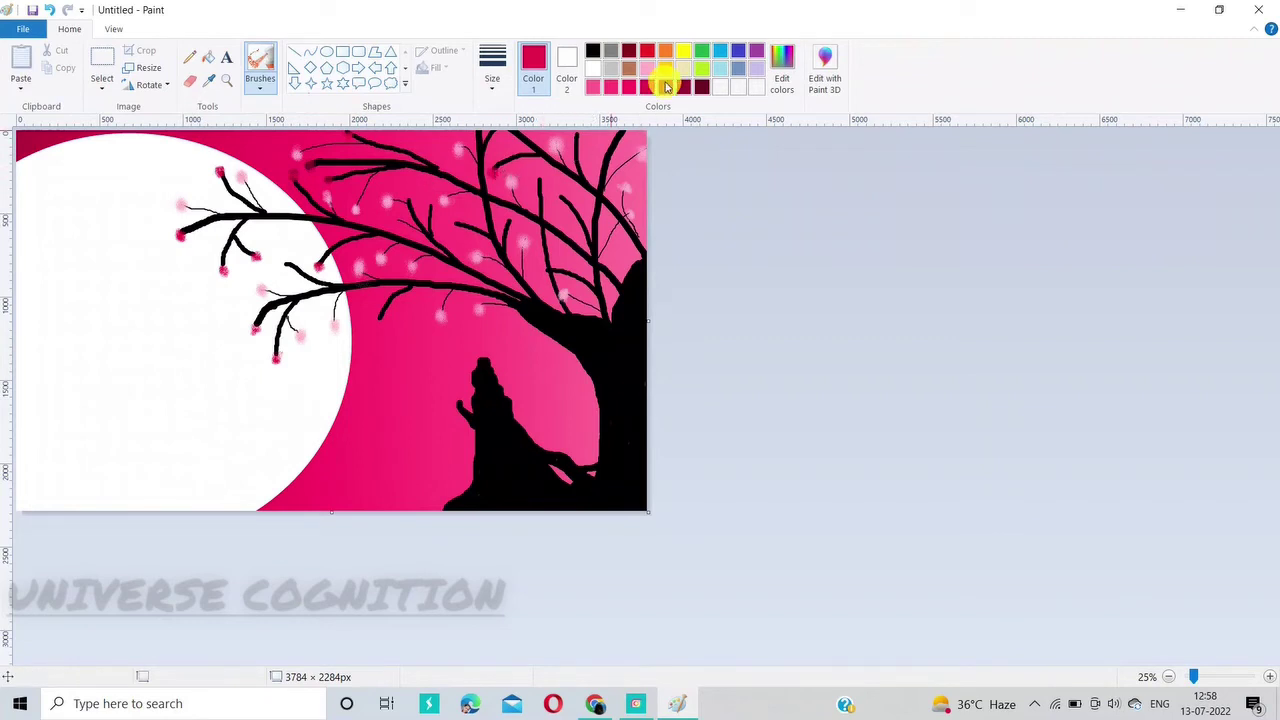
pyautogui.click(533, 166)
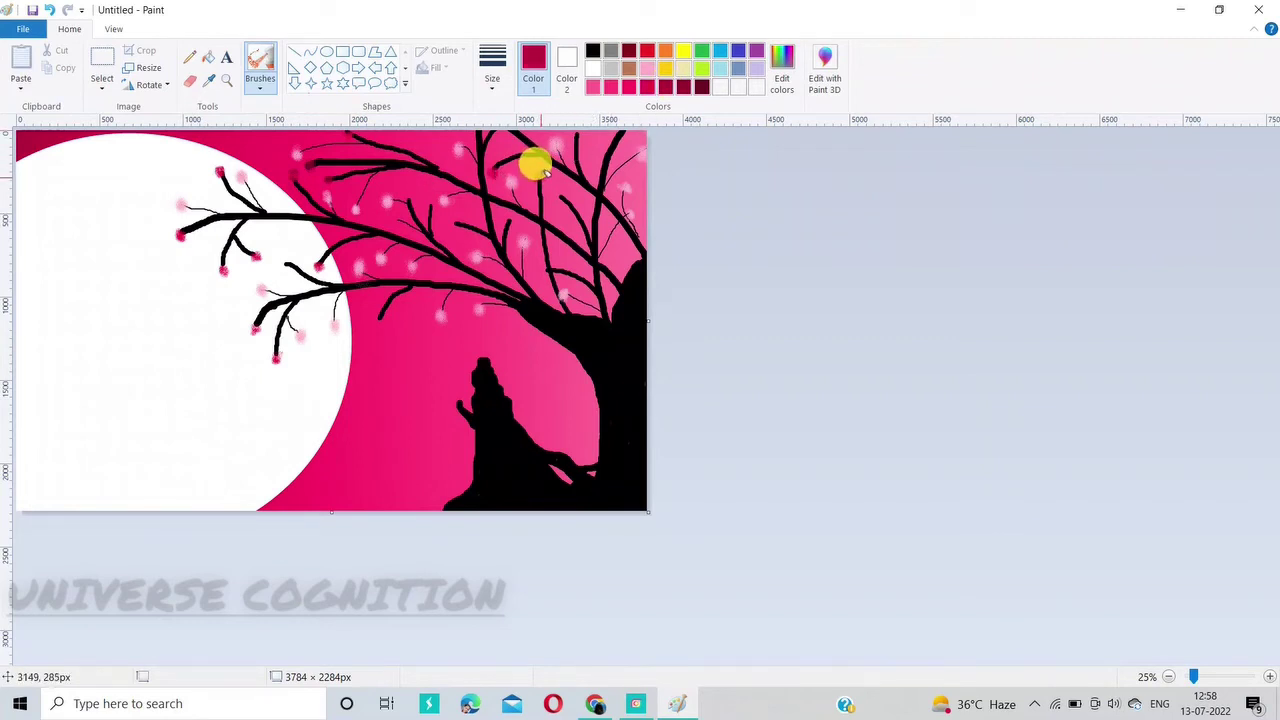
pyautogui.click(556, 183)
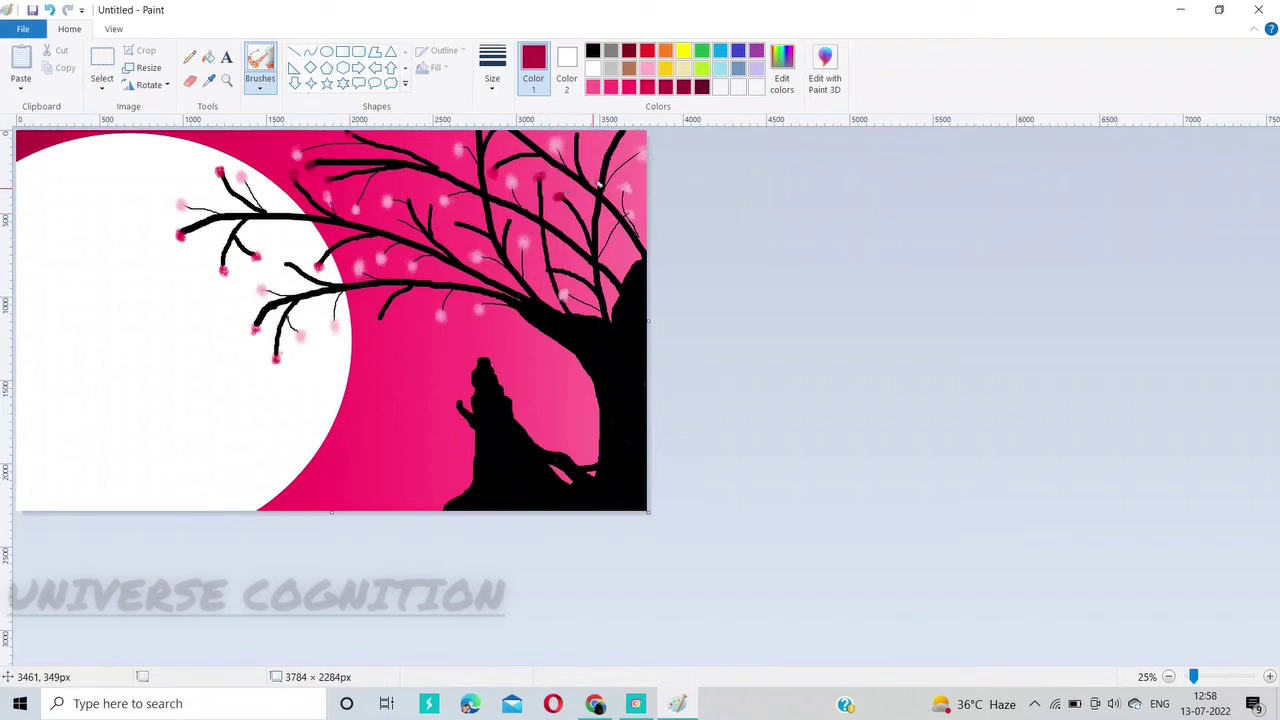
pyautogui.click(578, 127)
pyautogui.click(568, 127)
# Step: Dab dark-crimson blossoms on the thick twig tips among the central branches and on the lower branch's remaining bare tips
pyautogui.click(451, 209)
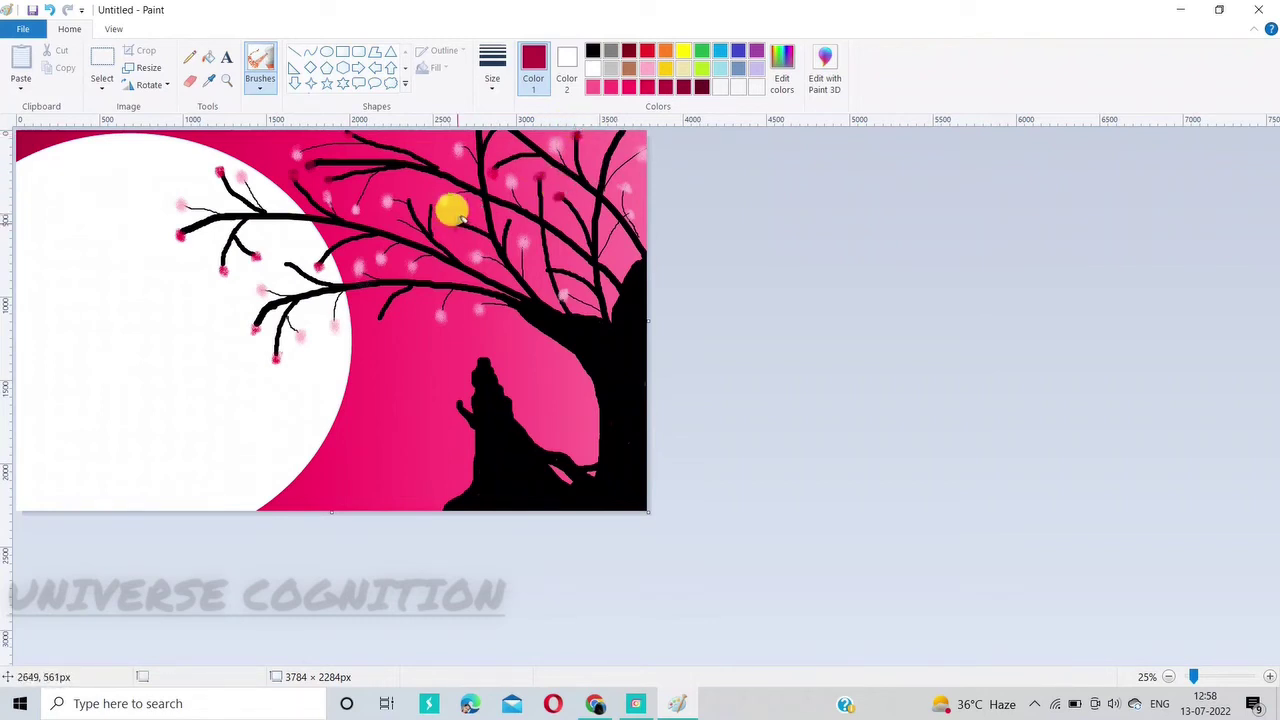
pyautogui.click(503, 210)
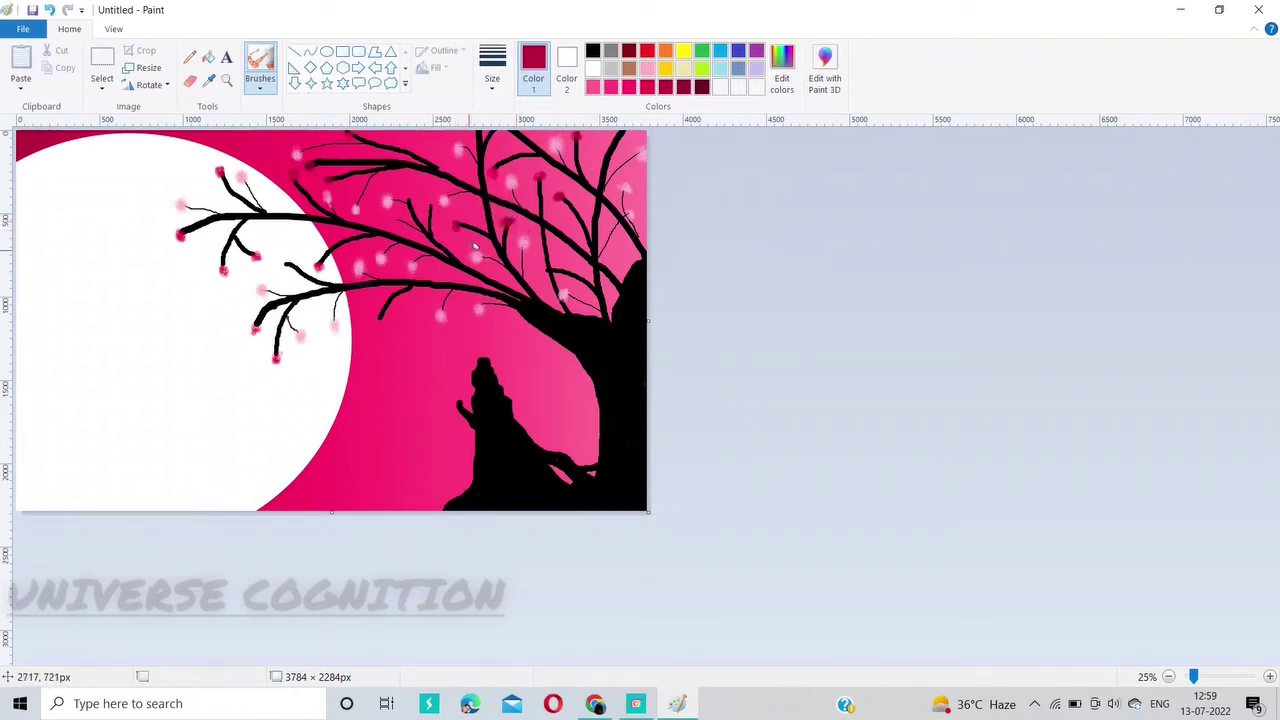
pyautogui.click(431, 201)
pyautogui.click(371, 309)
pyautogui.click(274, 247)
# Step: Use the Line tool in green to draw a short flower stem in the seated figure's raised hand, adjusting the line thickness
pyautogui.click(294, 51)
pyautogui.click(492, 66)
pyautogui.click(531, 116)
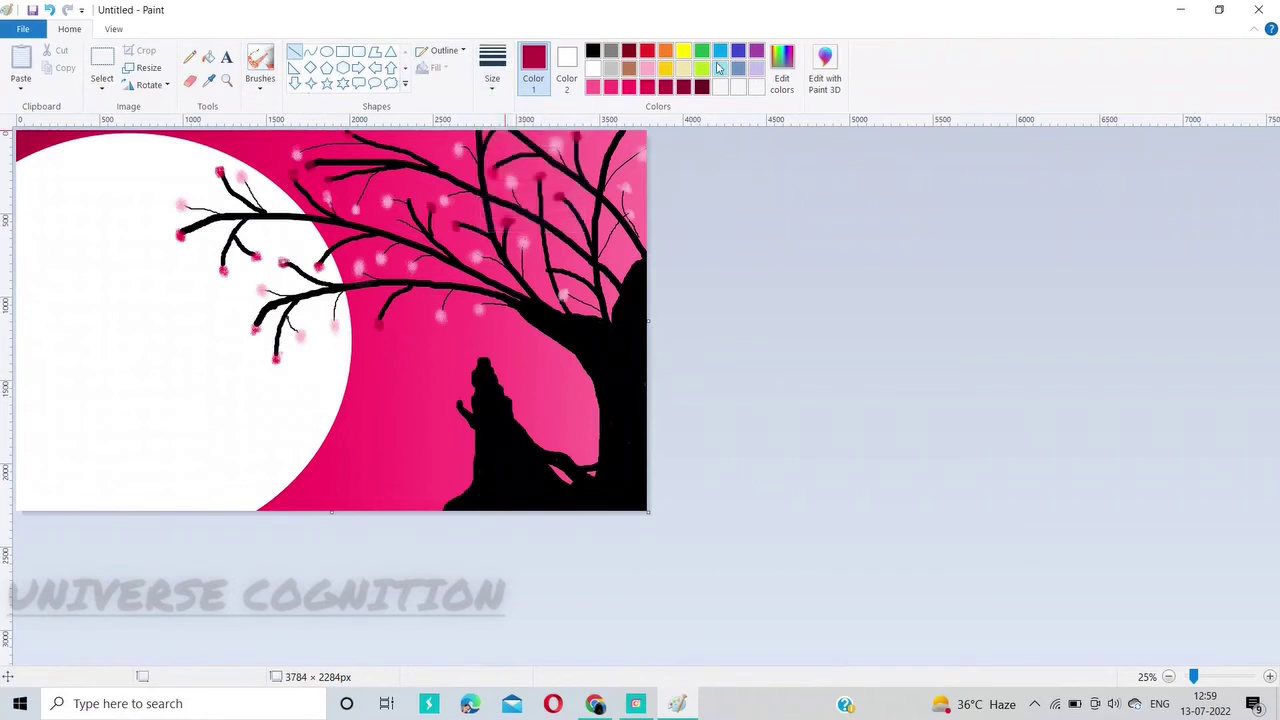
pyautogui.click(702, 51)
pyautogui.moveTo(457, 391)
pyautogui.mouseDown()
pyautogui.moveTo(459, 427)
pyautogui.moveTo(443, 445)
pyautogui.moveTo(457, 409)
pyautogui.moveTo(459, 430)
pyautogui.mouseUp()
pyautogui.click(492, 88)
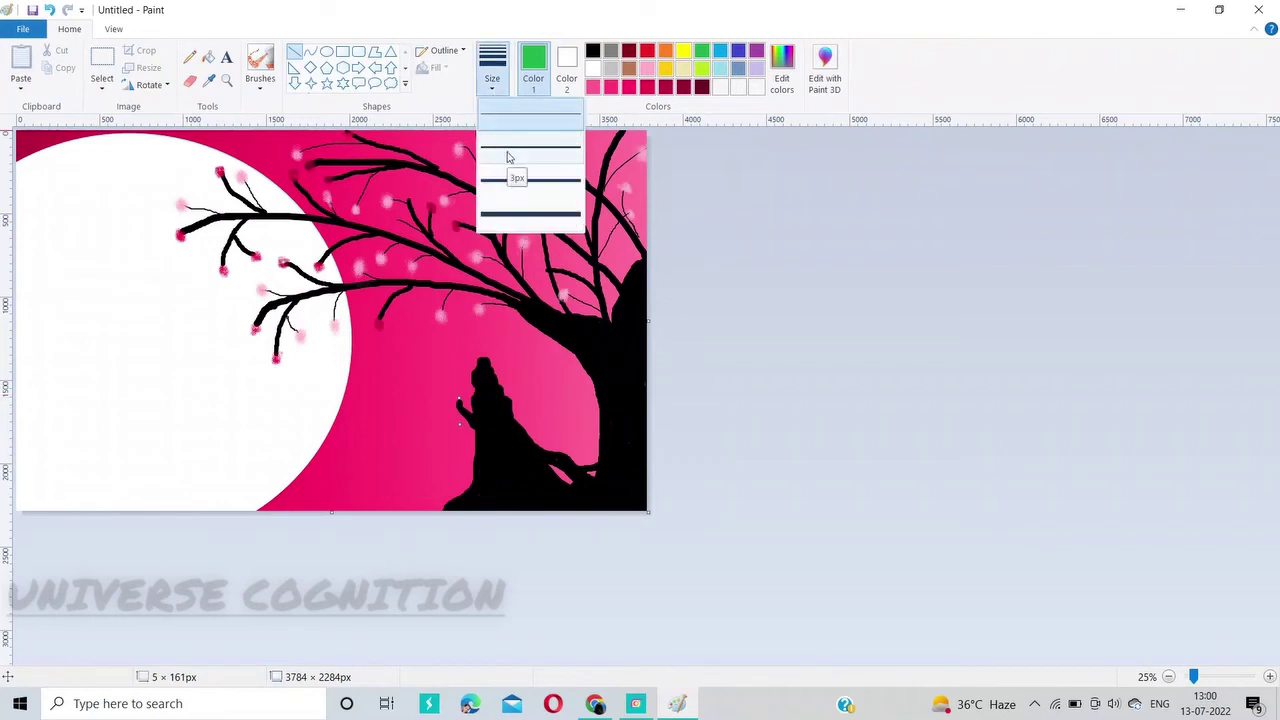
pyautogui.click(525, 205)
pyautogui.click(462, 392)
pyautogui.moveTo(462, 392)
pyautogui.mouseDown()
pyautogui.moveTo(451, 398)
pyautogui.moveTo(460, 423)
pyautogui.moveTo(457, 386)
pyautogui.mouseUp()
# Step: Dab a light-pink flower head on top of the green stem with the Oil brush
pyautogui.click(258, 82)
pyautogui.click(263, 148)
pyautogui.click(593, 51)
pyautogui.click(647, 68)
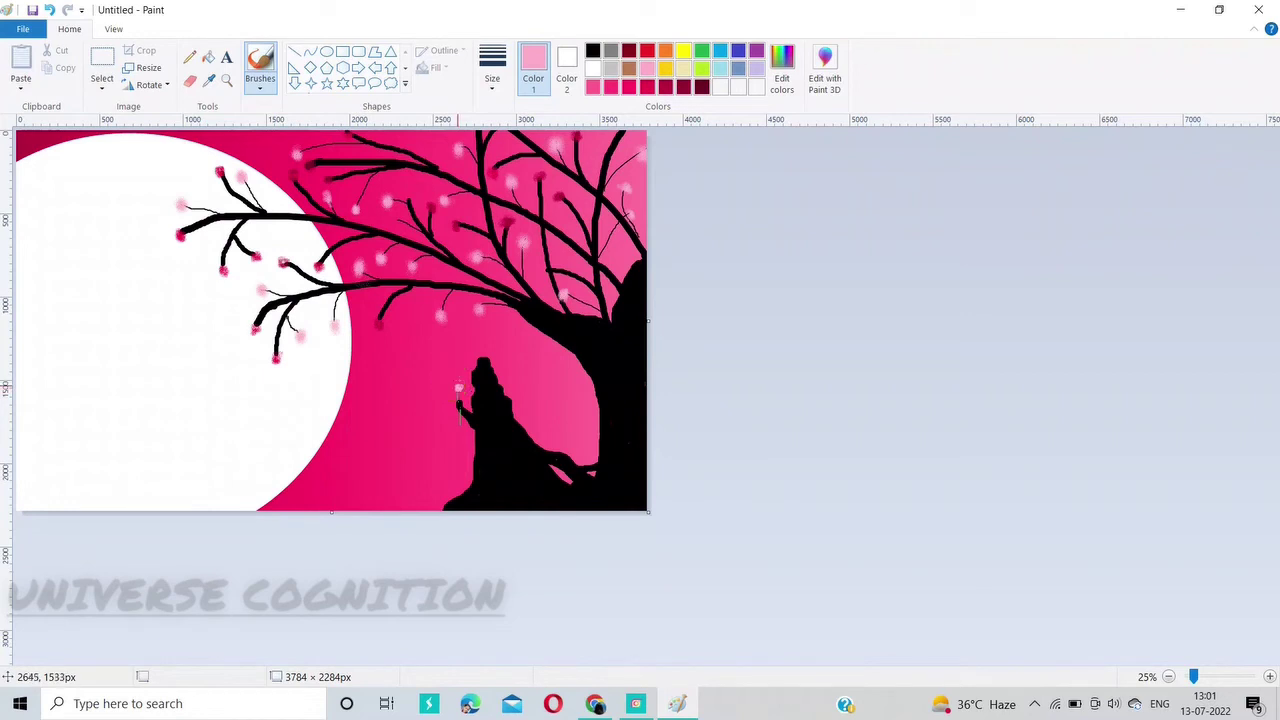
pyautogui.click(295, 52)
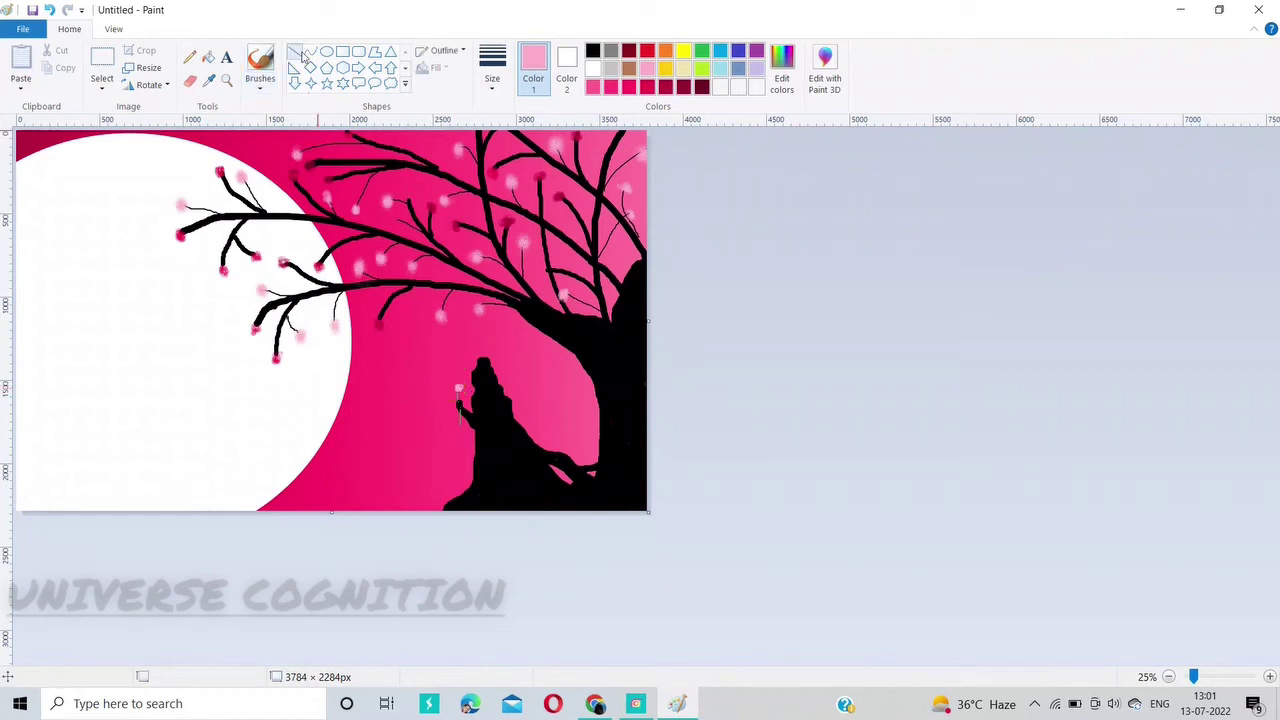
pyautogui.click(594, 70)
pyautogui.moveTo(414, 349); pyautogui.dragTo(414, 372)
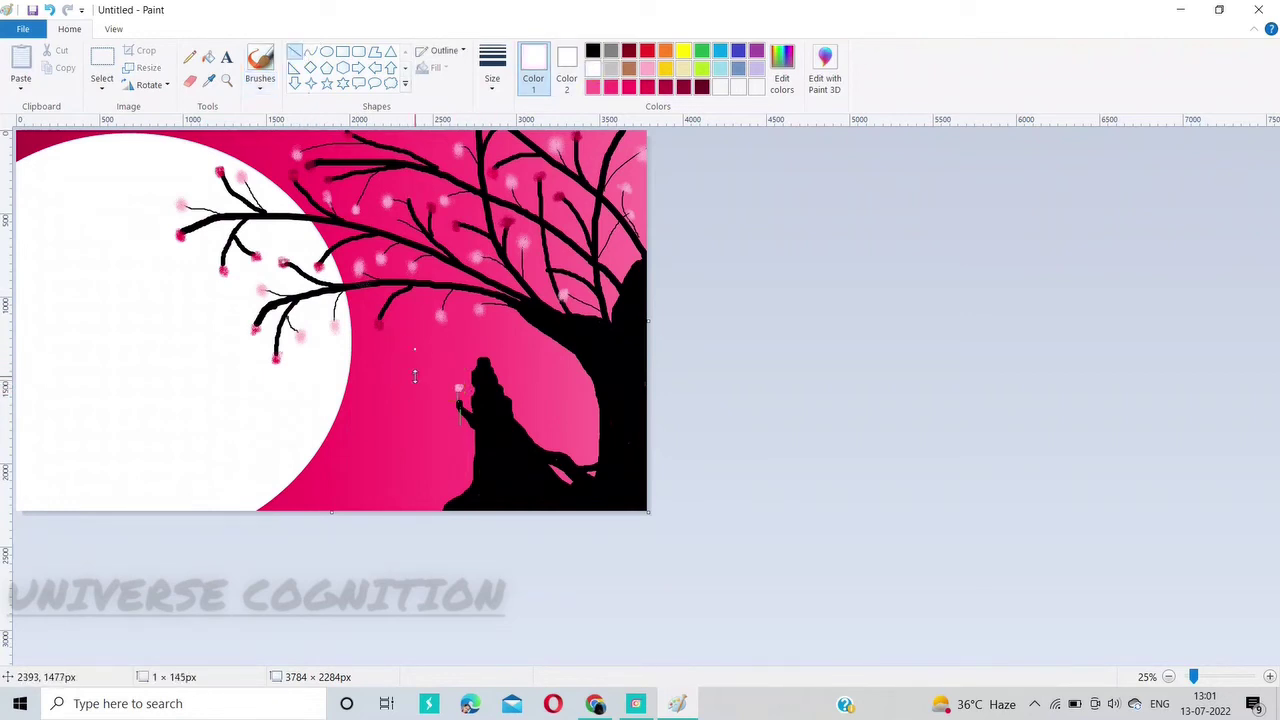
pyautogui.click(100, 89)
pyautogui.click(116, 235)
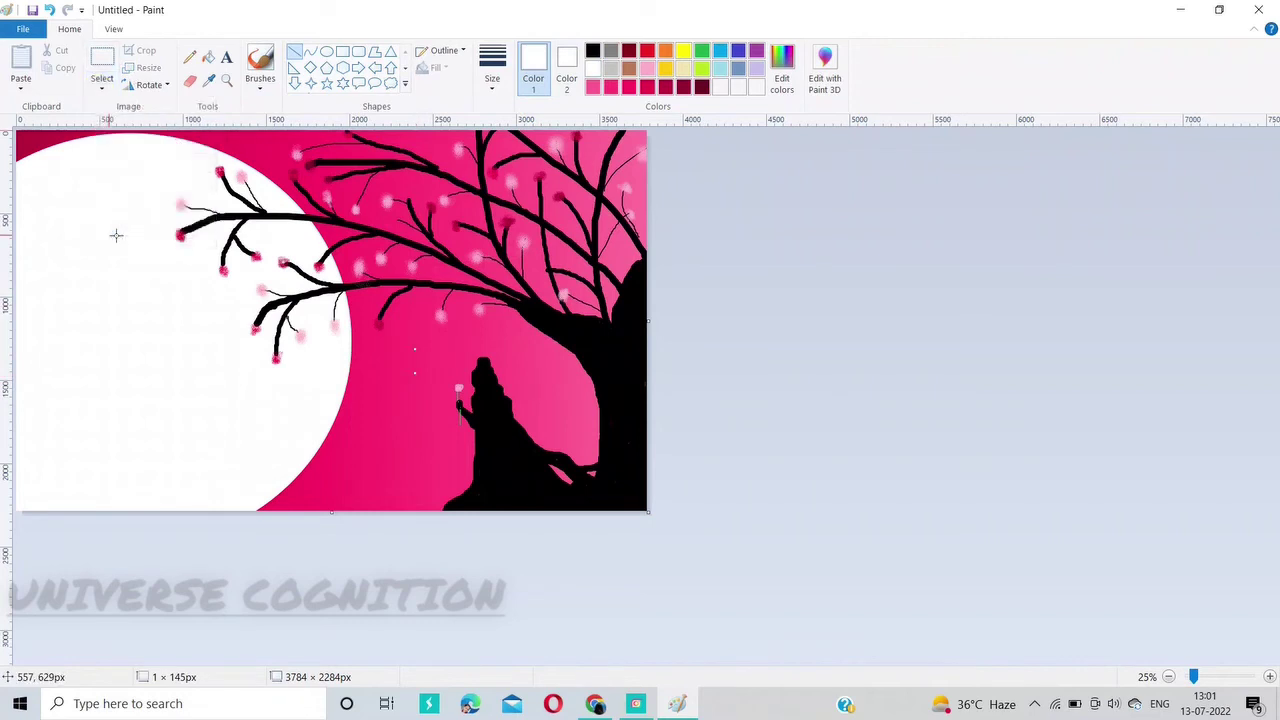
# Step: Draw thin white plus-shaped stars beside the figure, above the moon's edge and among the upper branches with a brush
pyautogui.click(259, 62)
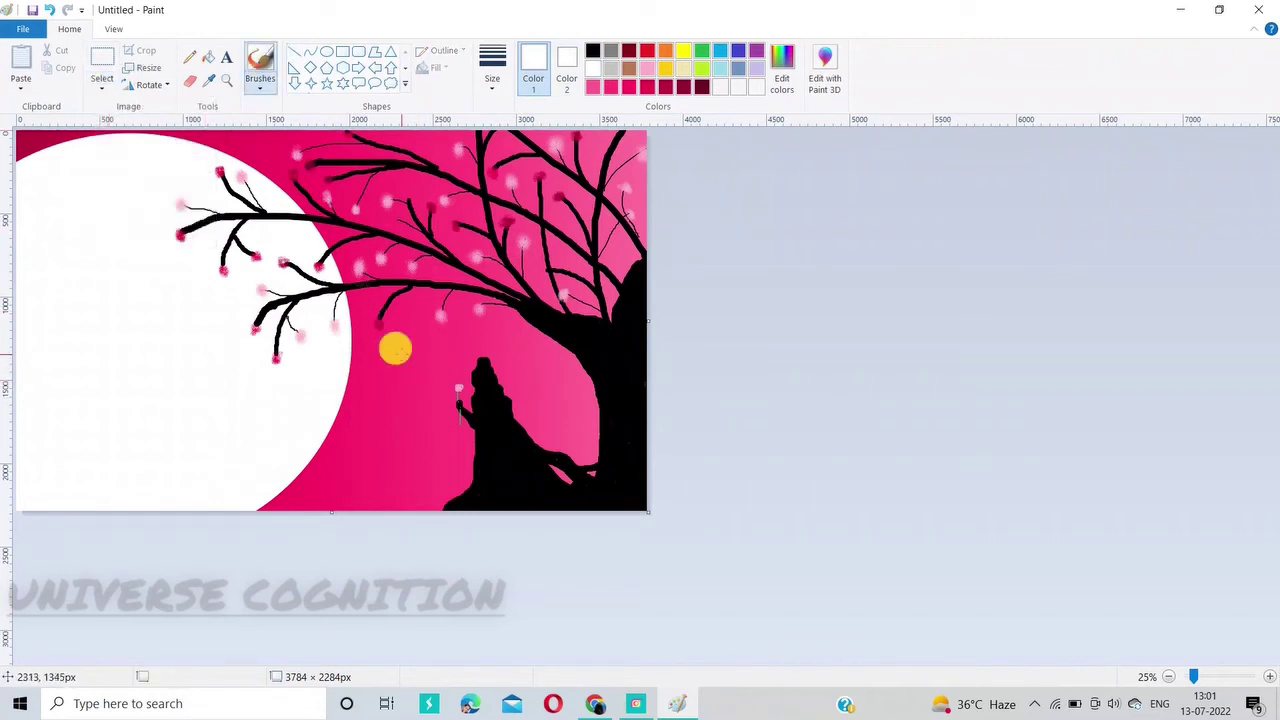
pyautogui.click(260, 88)
pyautogui.click(288, 121)
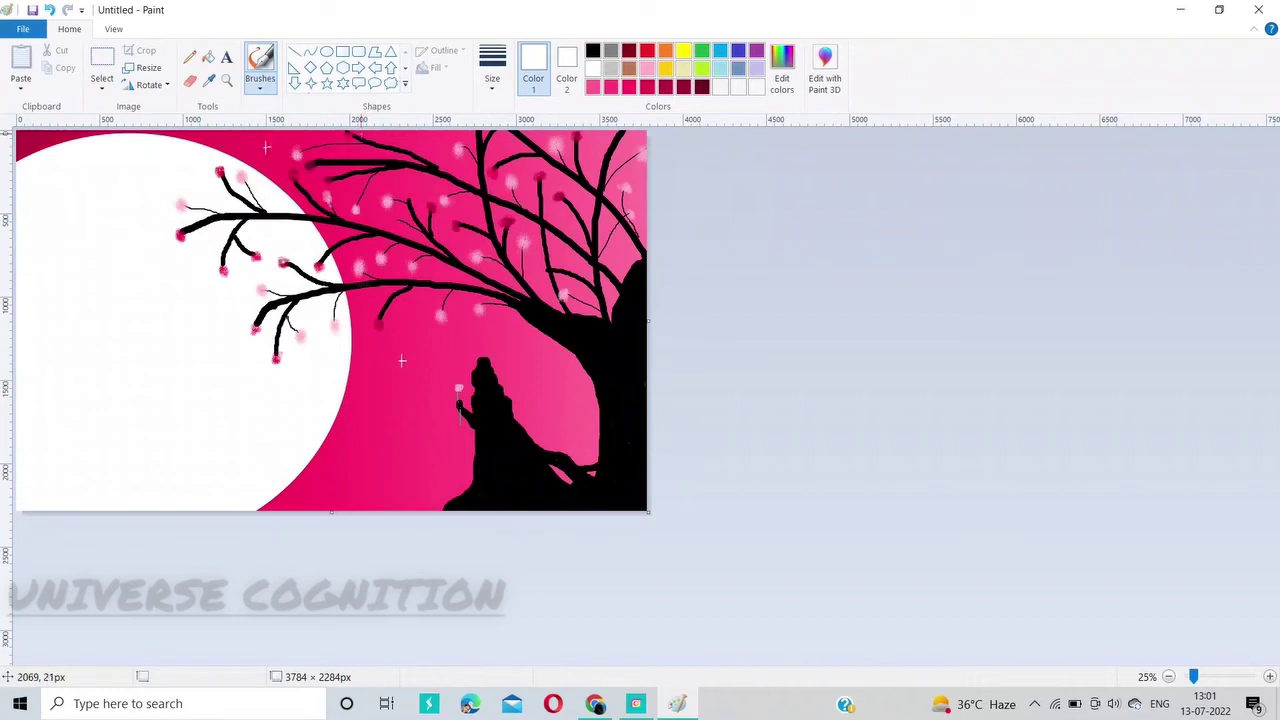
pyautogui.click(492, 70)
pyautogui.click(506, 126)
pyautogui.moveTo(440, 144)
pyautogui.mouseDown()
pyautogui.moveTo(509, 148)
pyautogui.moveTo(557, 187)
pyautogui.mouseUp()
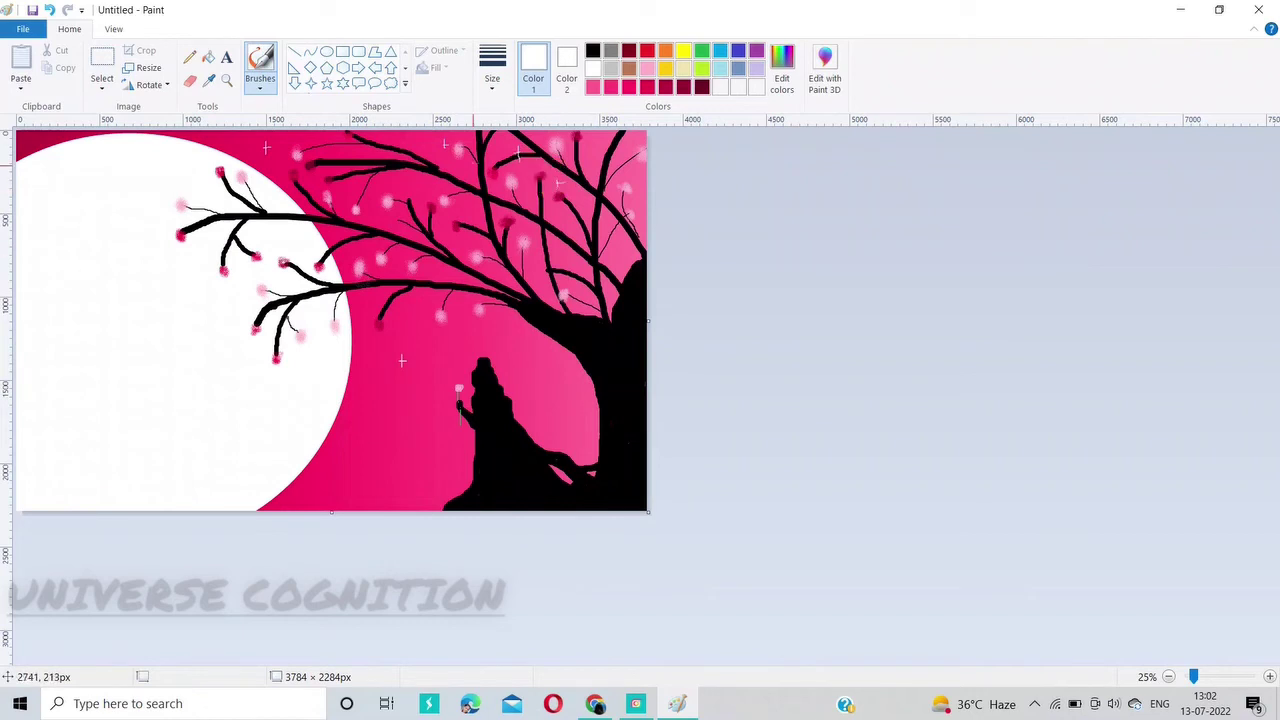
# Step: Draw more white plus-shaped stars between the branches, above the figure, near the trunk and in the upper right corner
pyautogui.moveTo(418, 174); pyautogui.dragTo(425, 181)
pyautogui.moveTo(414, 296); pyautogui.dragTo(421, 312)
pyautogui.moveTo(521, 352)
pyautogui.mouseDown()
pyautogui.moveTo(521, 337)
pyautogui.moveTo(528, 345)
pyautogui.mouseUp()
pyautogui.moveTo(563, 264); pyautogui.dragTo(576, 262)
pyautogui.moveTo(621, 260); pyautogui.dragTo(621, 250)
pyautogui.moveTo(616, 256); pyautogui.dragTo(626, 256)
pyautogui.click(629, 146)
pyautogui.moveTo(622, 146)
pyautogui.mouseDown()
pyautogui.moveTo(634, 146)
pyautogui.moveTo(595, 133)
pyautogui.mouseUp()
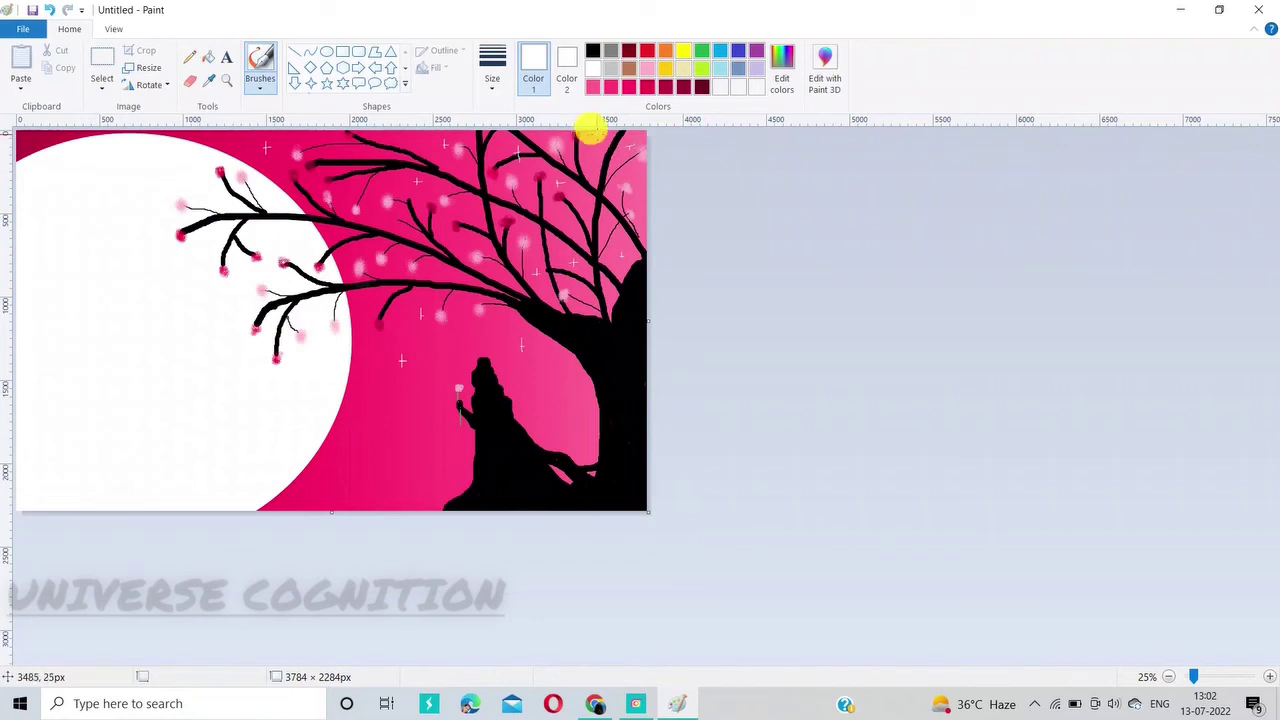
# Step: Draw small white plus-shaped stars along the canvas's upper edge and among the branches near the moon's edge
pyautogui.moveTo(381, 131); pyautogui.dragTo(381, 139)
pyautogui.moveTo(375, 135); pyautogui.dragTo(386, 135)
pyautogui.moveTo(217, 131); pyautogui.dragTo(217, 139)
pyautogui.moveTo(211, 135); pyautogui.dragTo(222, 135)
pyautogui.moveTo(347, 187); pyautogui.dragTo(352, 193)
pyautogui.moveTo(362, 245); pyautogui.dragTo(362, 258)
pyautogui.moveTo(358, 251); pyautogui.dragTo(368, 250)
pyautogui.click(334, 152)
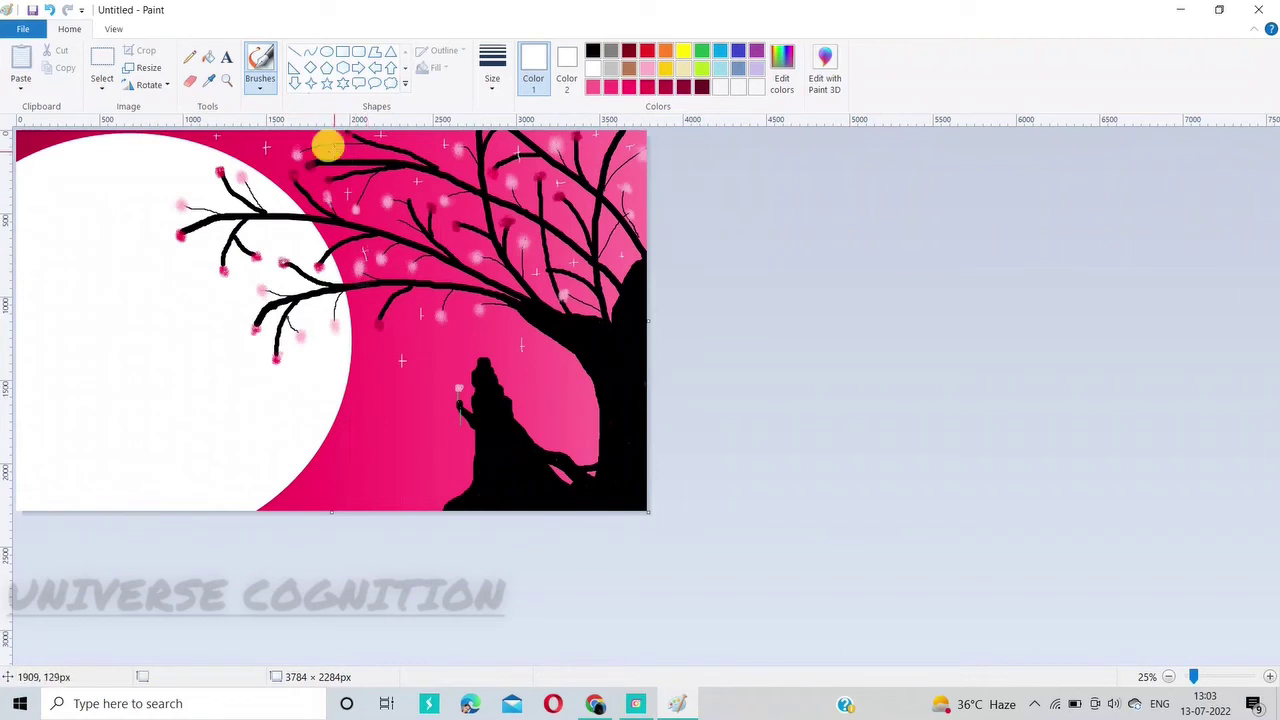
pyautogui.click(325, 149)
pyautogui.click(339, 150)
pyautogui.click(300, 141)
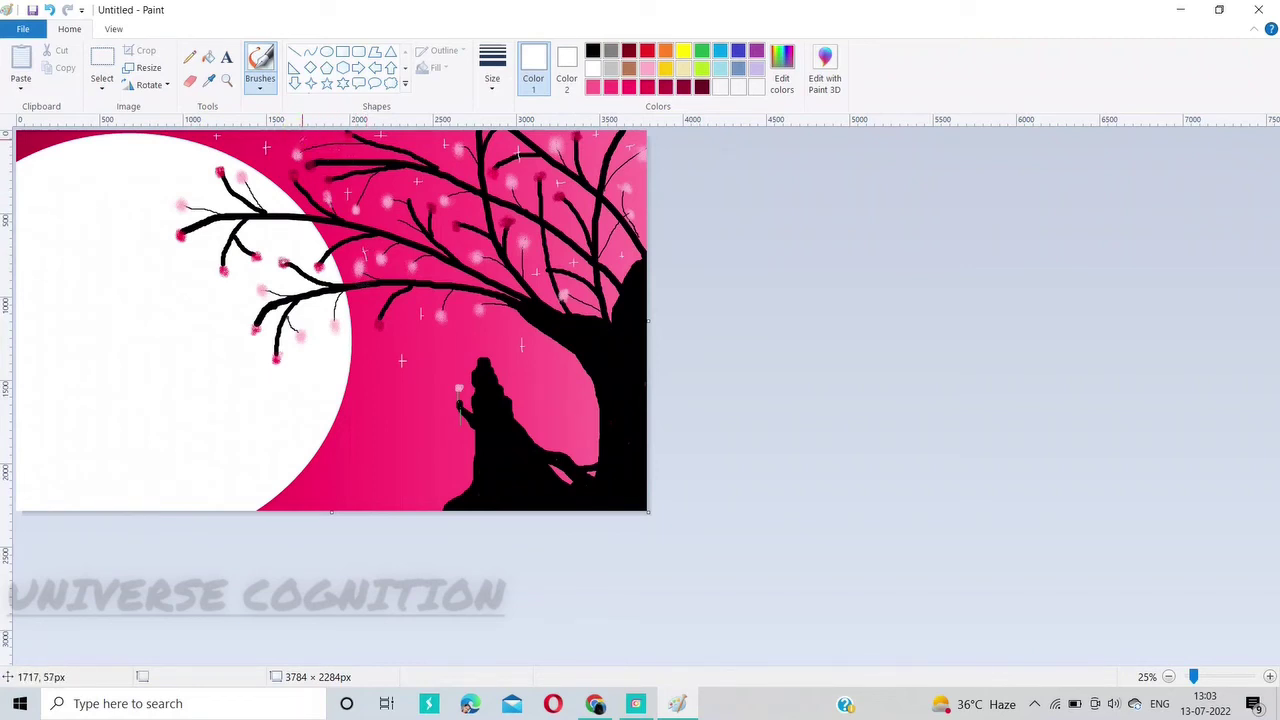
# Step: Choose another brush size and scatter white dot stars around the figure and beside the moon's lower edge
pyautogui.click(495, 78)
pyautogui.click(517, 216)
pyautogui.moveTo(548, 412); pyautogui.dragTo(553, 418)
pyautogui.click(550, 380)
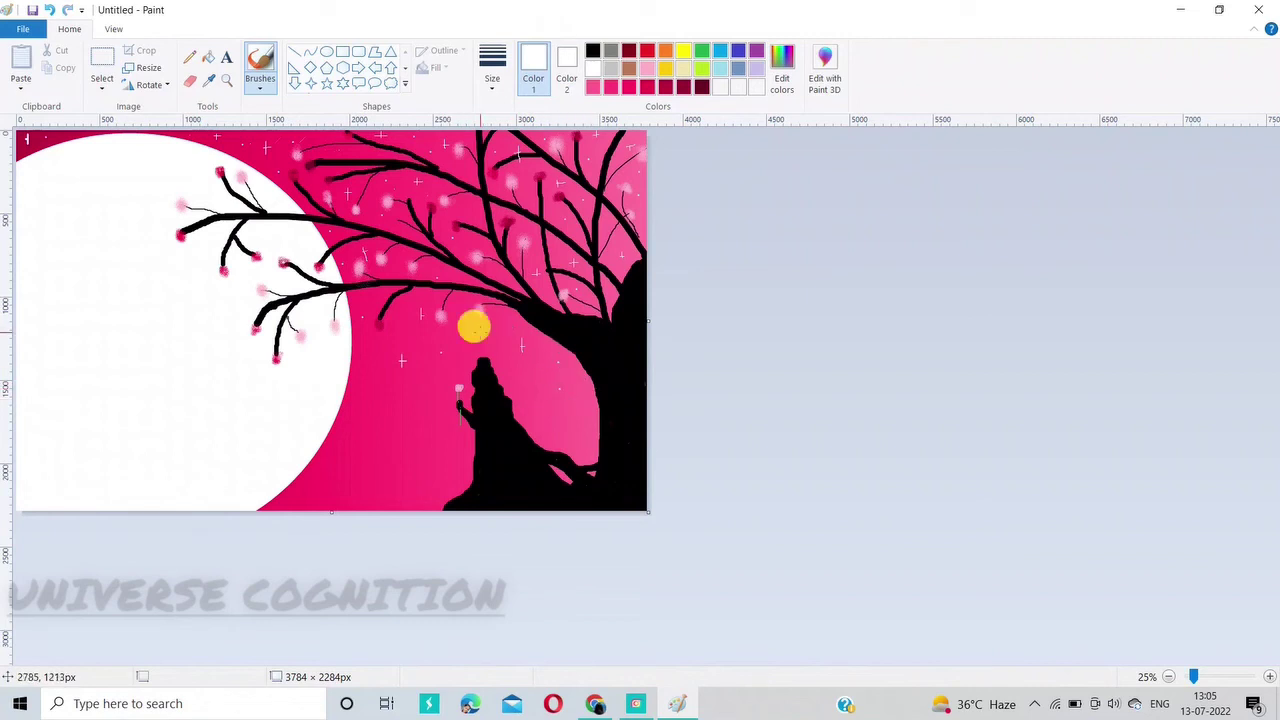
pyautogui.click(313, 473)
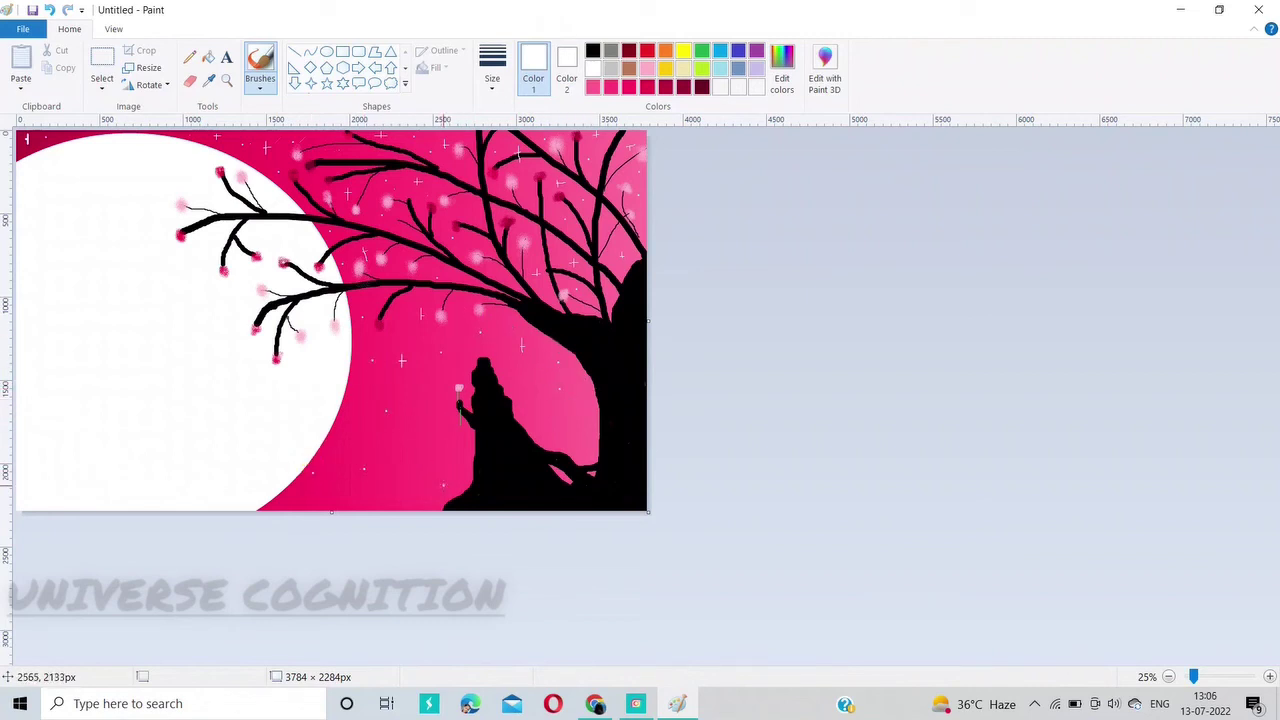
pyautogui.click(383, 505)
# Step: Draw white plus-shaped stars between the figure and the trunk and in the lower sky in front of the figure
pyautogui.click(537, 355)
pyautogui.click(537, 363)
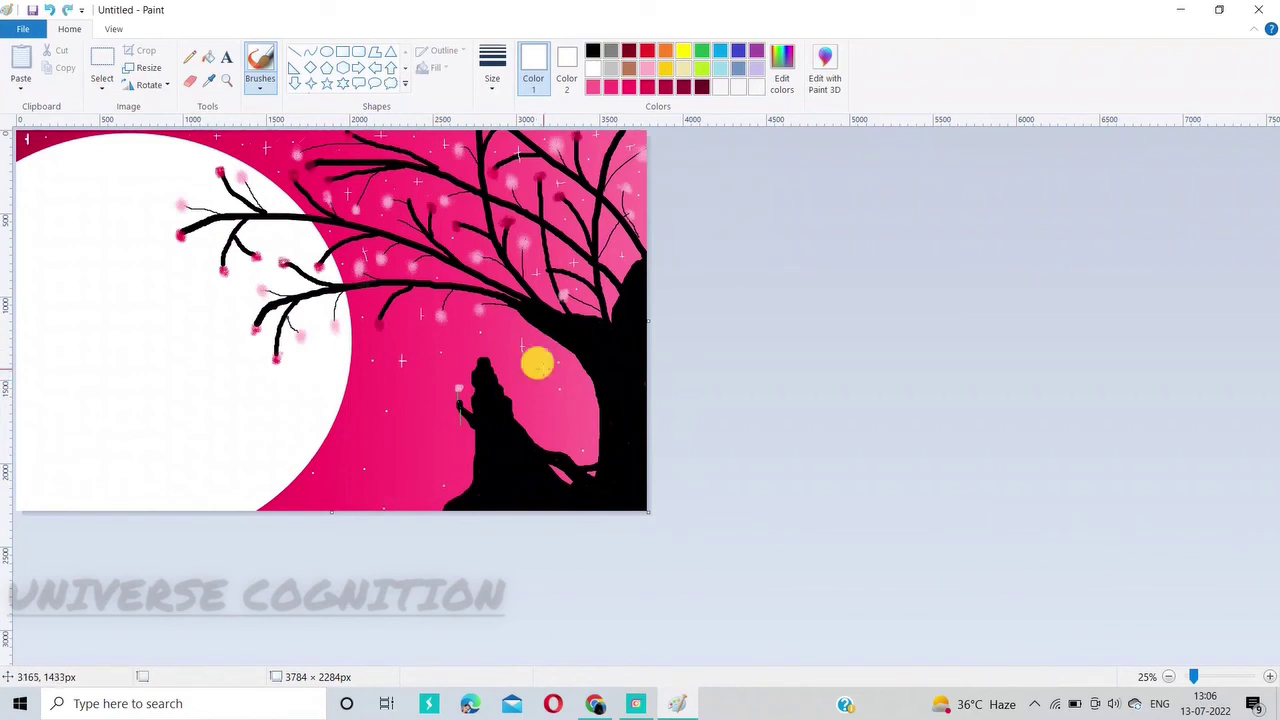
pyautogui.click(538, 365)
pyautogui.click(403, 452)
# Step: Draw two white plus-shaped stars beside the moon's lower right edge, redoing the lower one
pyautogui.click(353, 418)
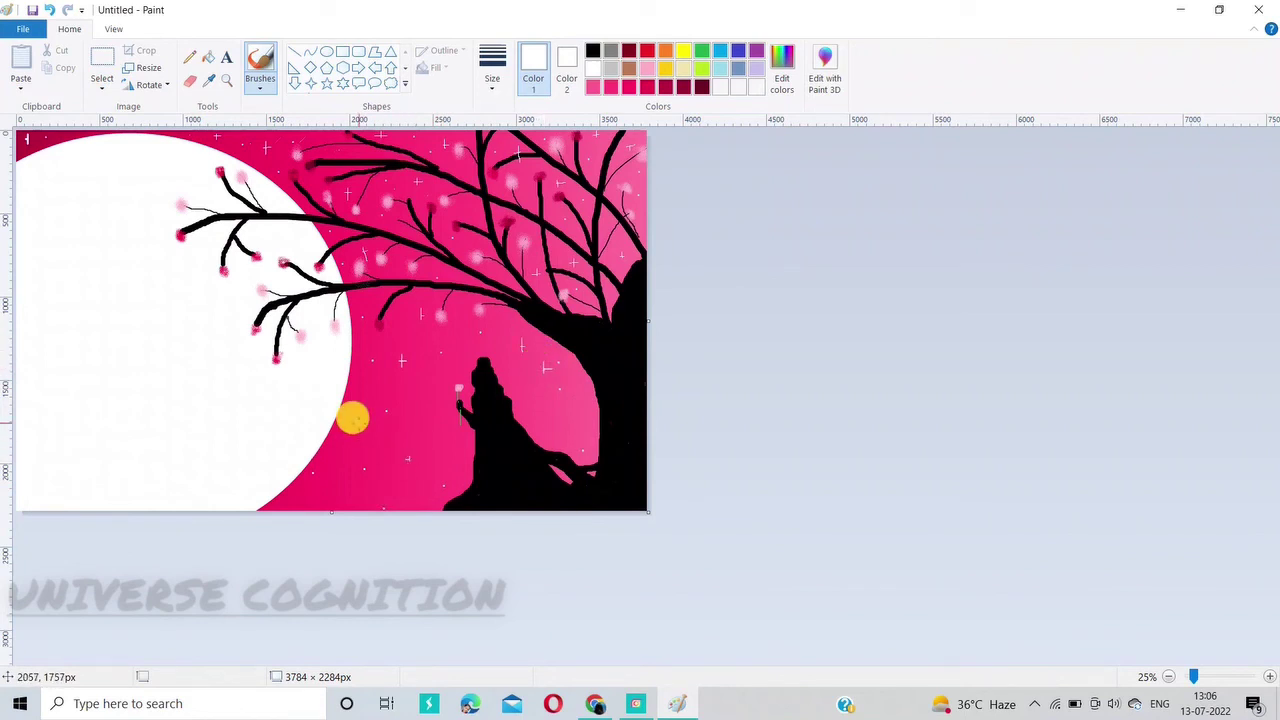
pyautogui.moveTo(356, 426); pyautogui.dragTo(362, 426)
pyautogui.click(332, 488)
pyautogui.hotkey('ctrl', 'z')
pyautogui.click(329, 484)
pyautogui.click(325, 489)
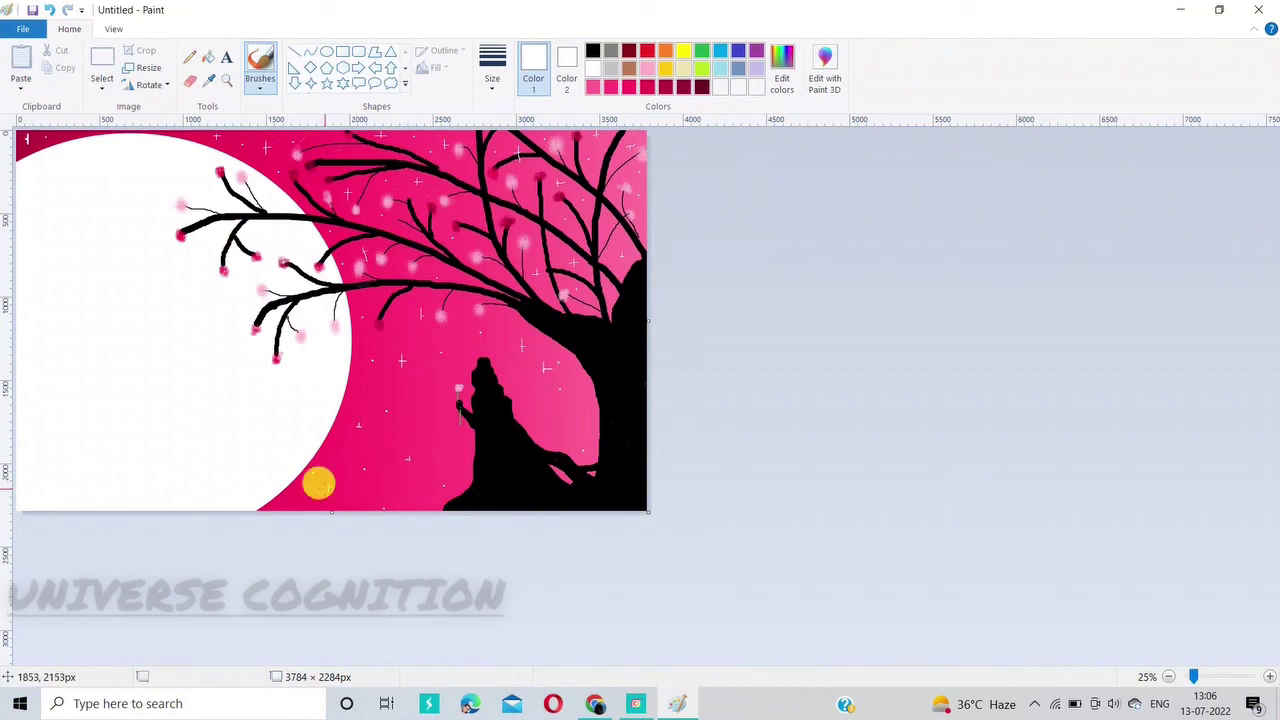
# Step: Paint a small white ornament on the top of the seated figure's head
pyautogui.click(484, 355)
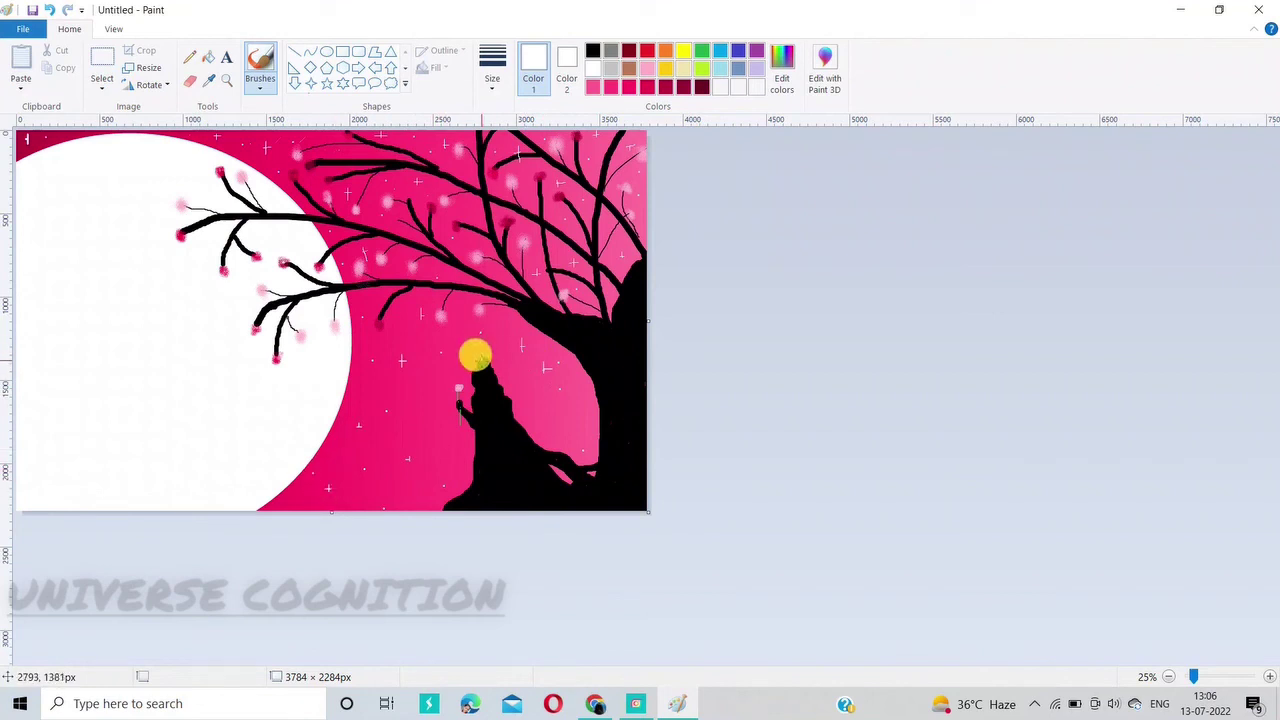
pyautogui.click(484, 355)
pyautogui.click(485, 361)
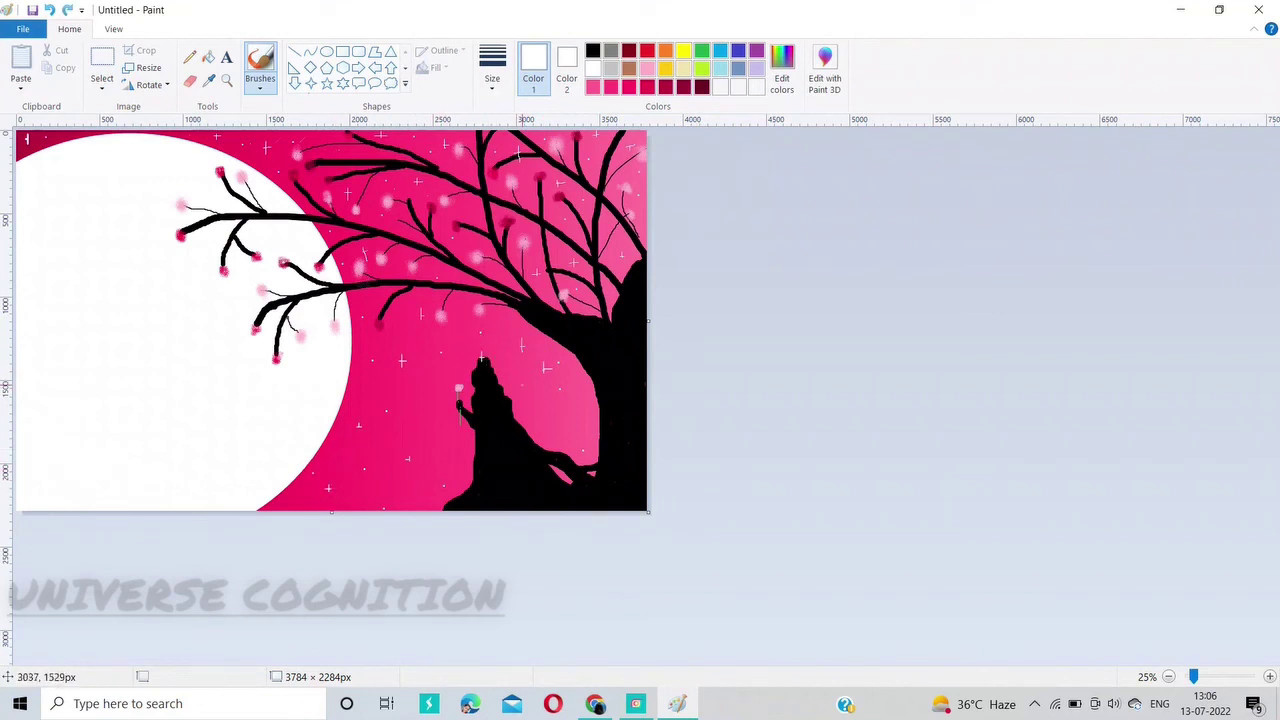
pyautogui.click(476, 354)
pyautogui.click(481, 360)
pyautogui.click(471, 359)
pyautogui.click(472, 352)
pyautogui.click(477, 352)
# Step: Switch to black and a calligraphy brush and draw three small flying birds over the moon's upper part
pyautogui.click(594, 51)
pyautogui.moveTo(479, 477)
pyautogui.mouseDown()
pyautogui.moveTo(466, 449)
pyautogui.moveTo(473, 488)
pyautogui.moveTo(466, 451)
pyautogui.moveTo(460, 477)
pyautogui.moveTo(480, 495)
pyautogui.moveTo(551, 451)
pyautogui.moveTo(511, 438)
pyautogui.mouseUp()
pyautogui.click(260, 86)
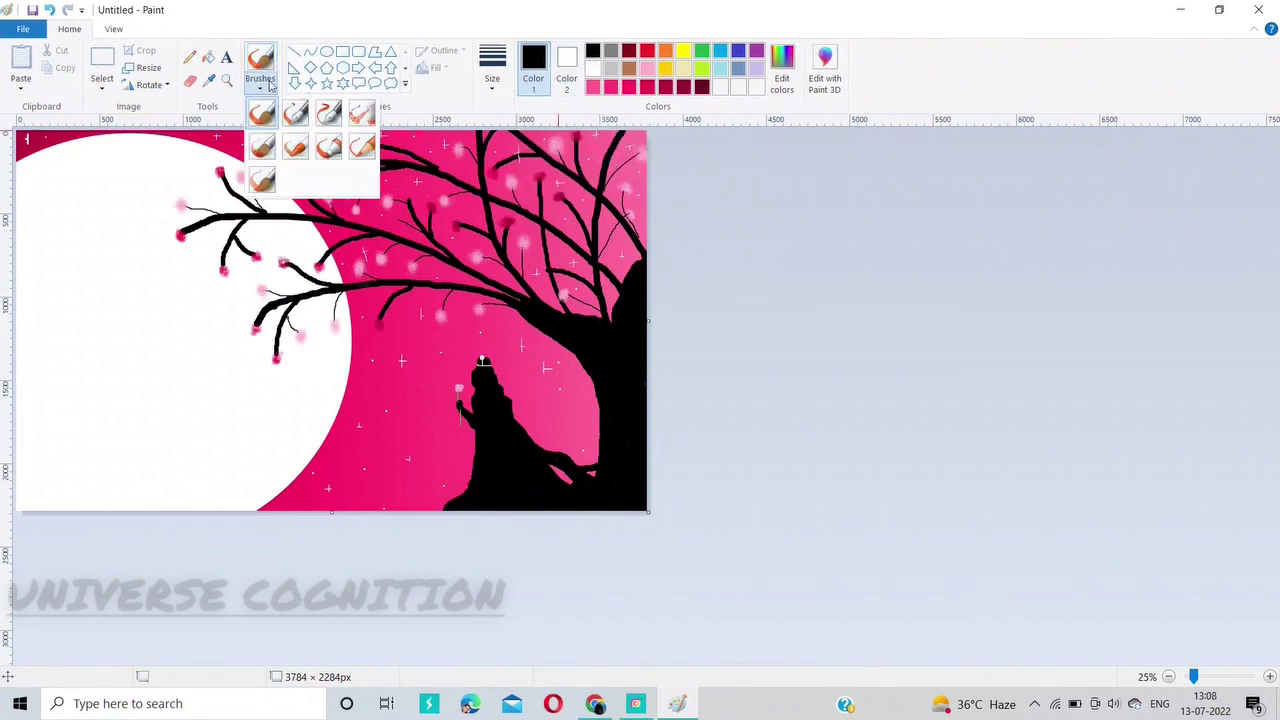
pyautogui.click(327, 117)
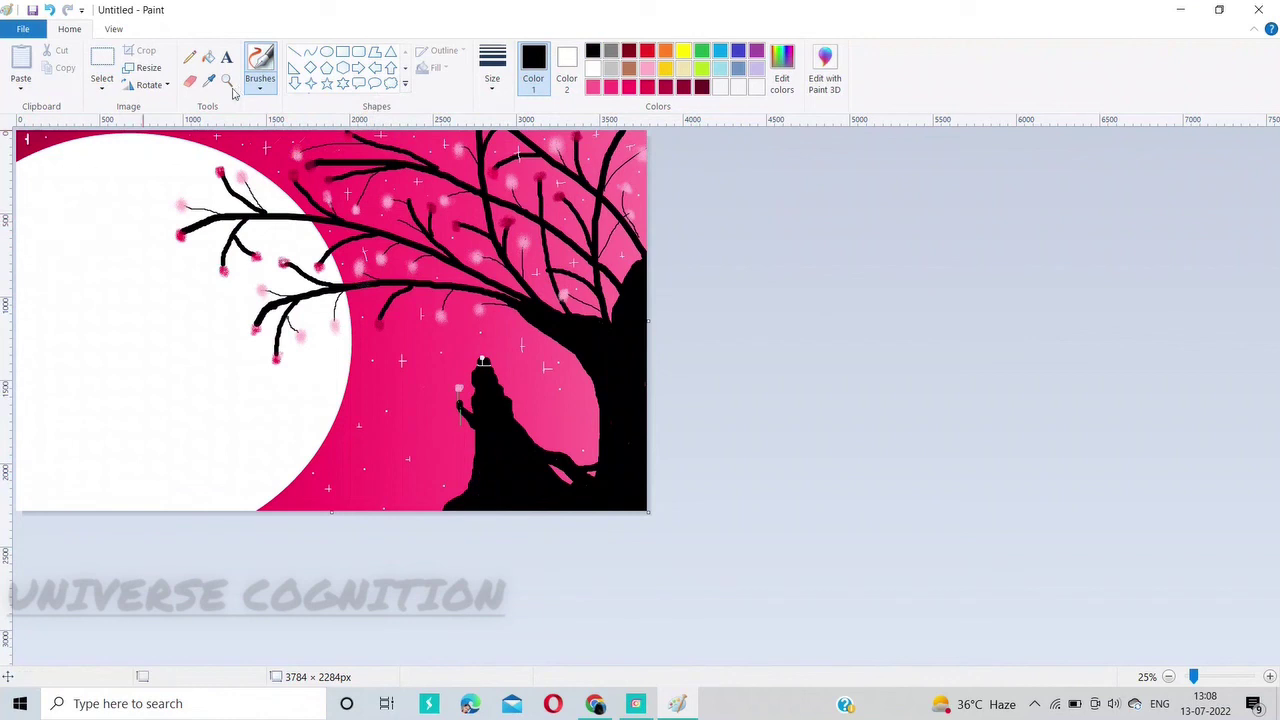
pyautogui.moveTo(55, 238); pyautogui.dragTo(88, 234)
pyautogui.hotkey('ctrl', 'z')
pyautogui.moveTo(62, 150)
pyautogui.mouseDown()
pyautogui.moveTo(57, 171)
pyautogui.moveTo(158, 179)
pyautogui.moveTo(176, 164)
pyautogui.mouseUp()
pyautogui.moveTo(146, 244); pyautogui.dragTo(192, 252)
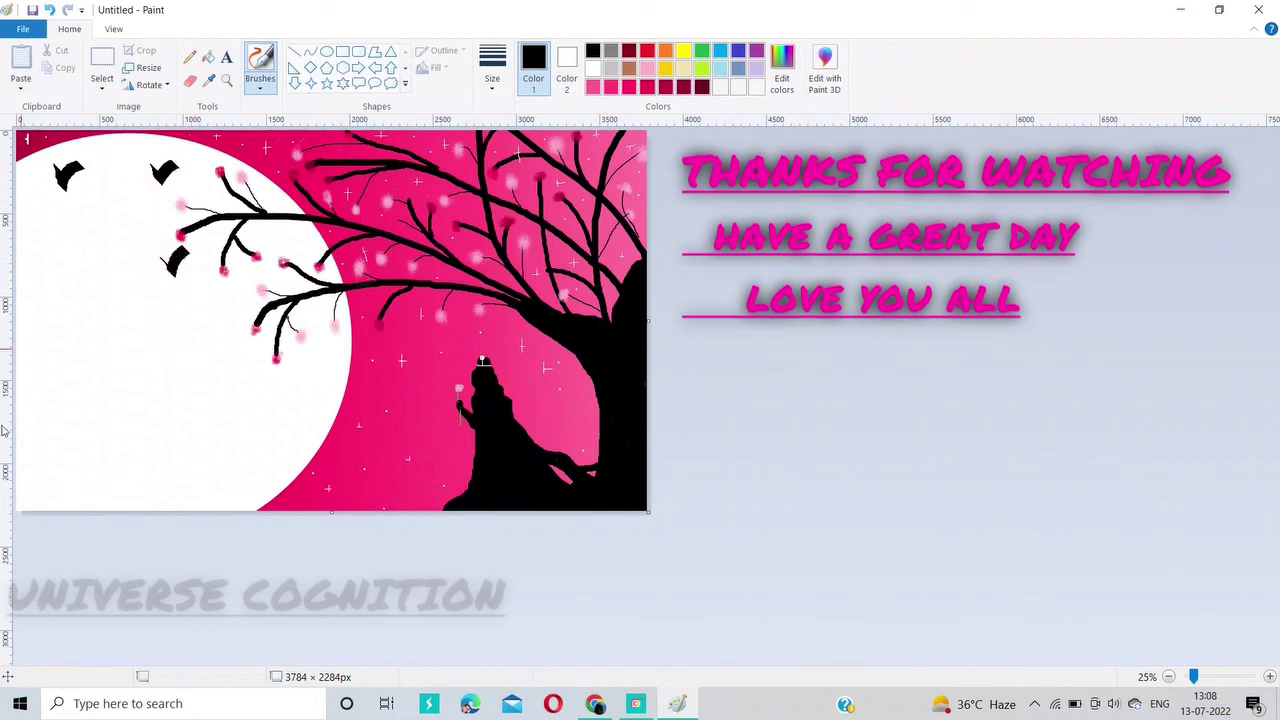
# Step: Draw a black sloping ground line across the moon in the canvas's lower left corner
pyautogui.moveTo(17, 424)
pyautogui.mouseDown()
pyautogui.moveTo(45, 460)
pyautogui.moveTo(190, 508)
pyautogui.mouseUp()
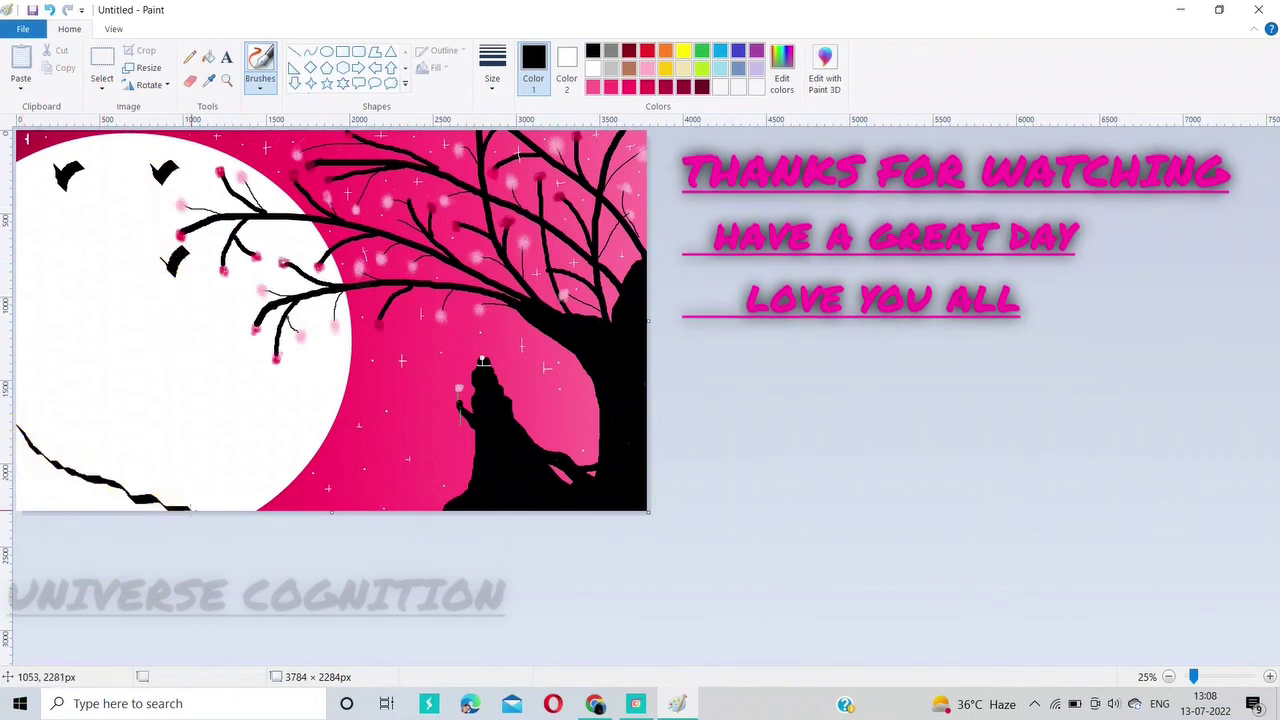